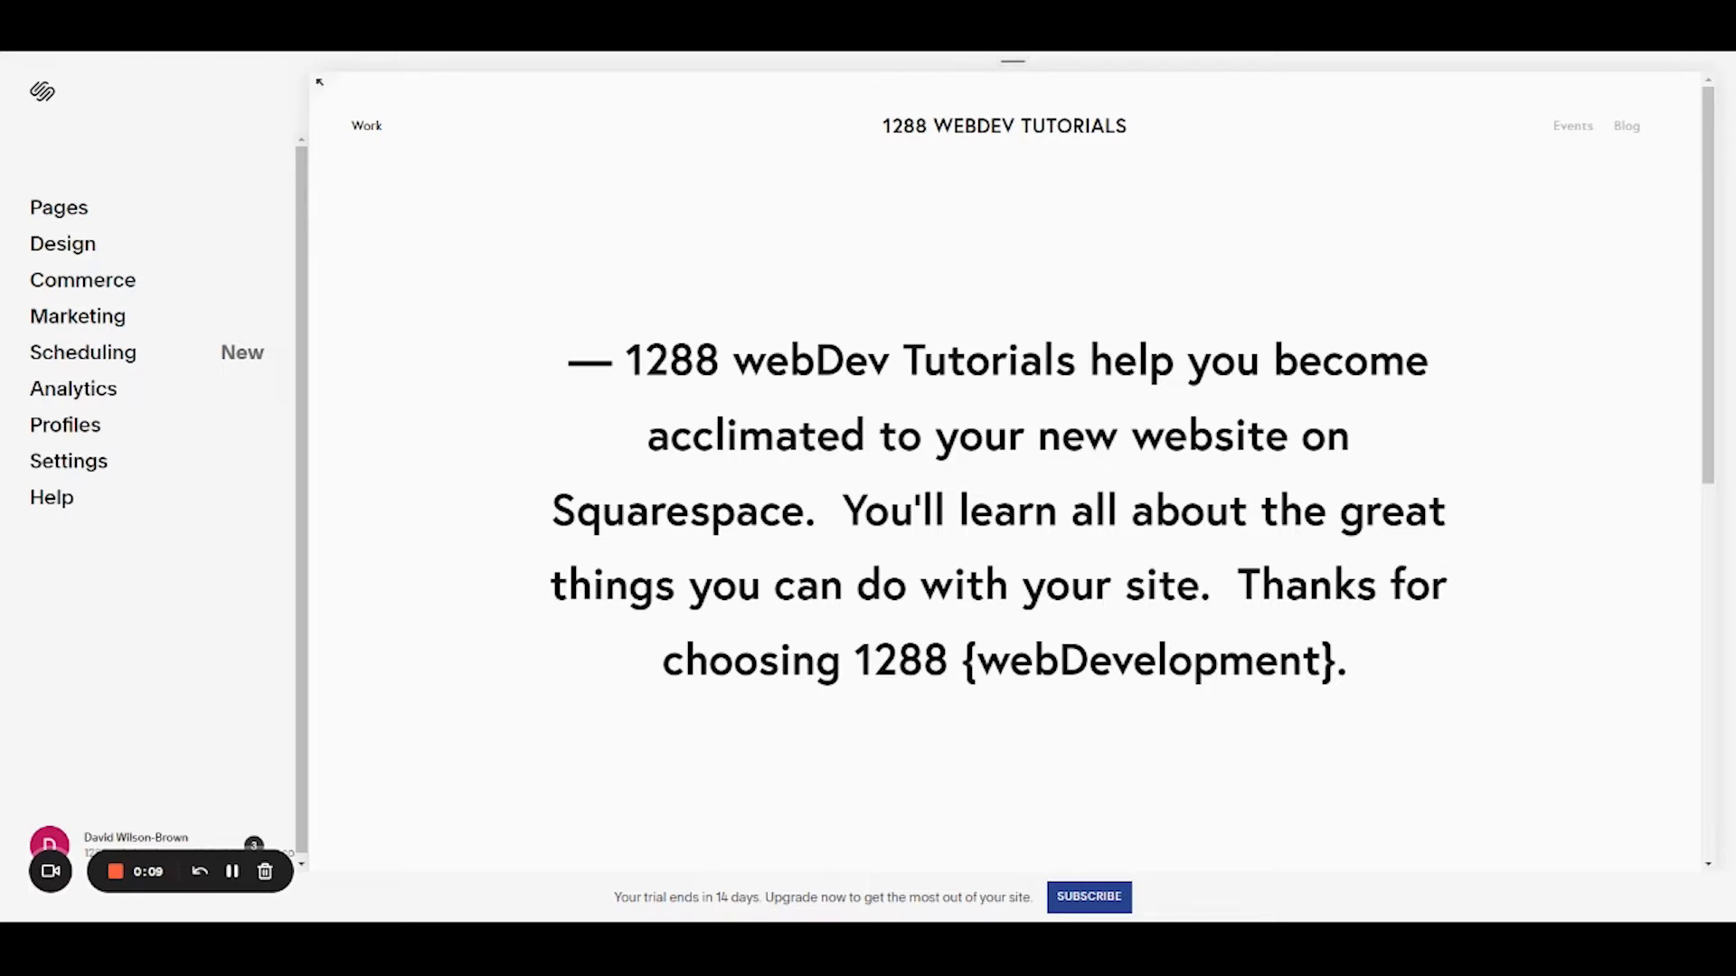
- Create a new post on the Blog page and title it "All About Blogging"
click(60, 209)
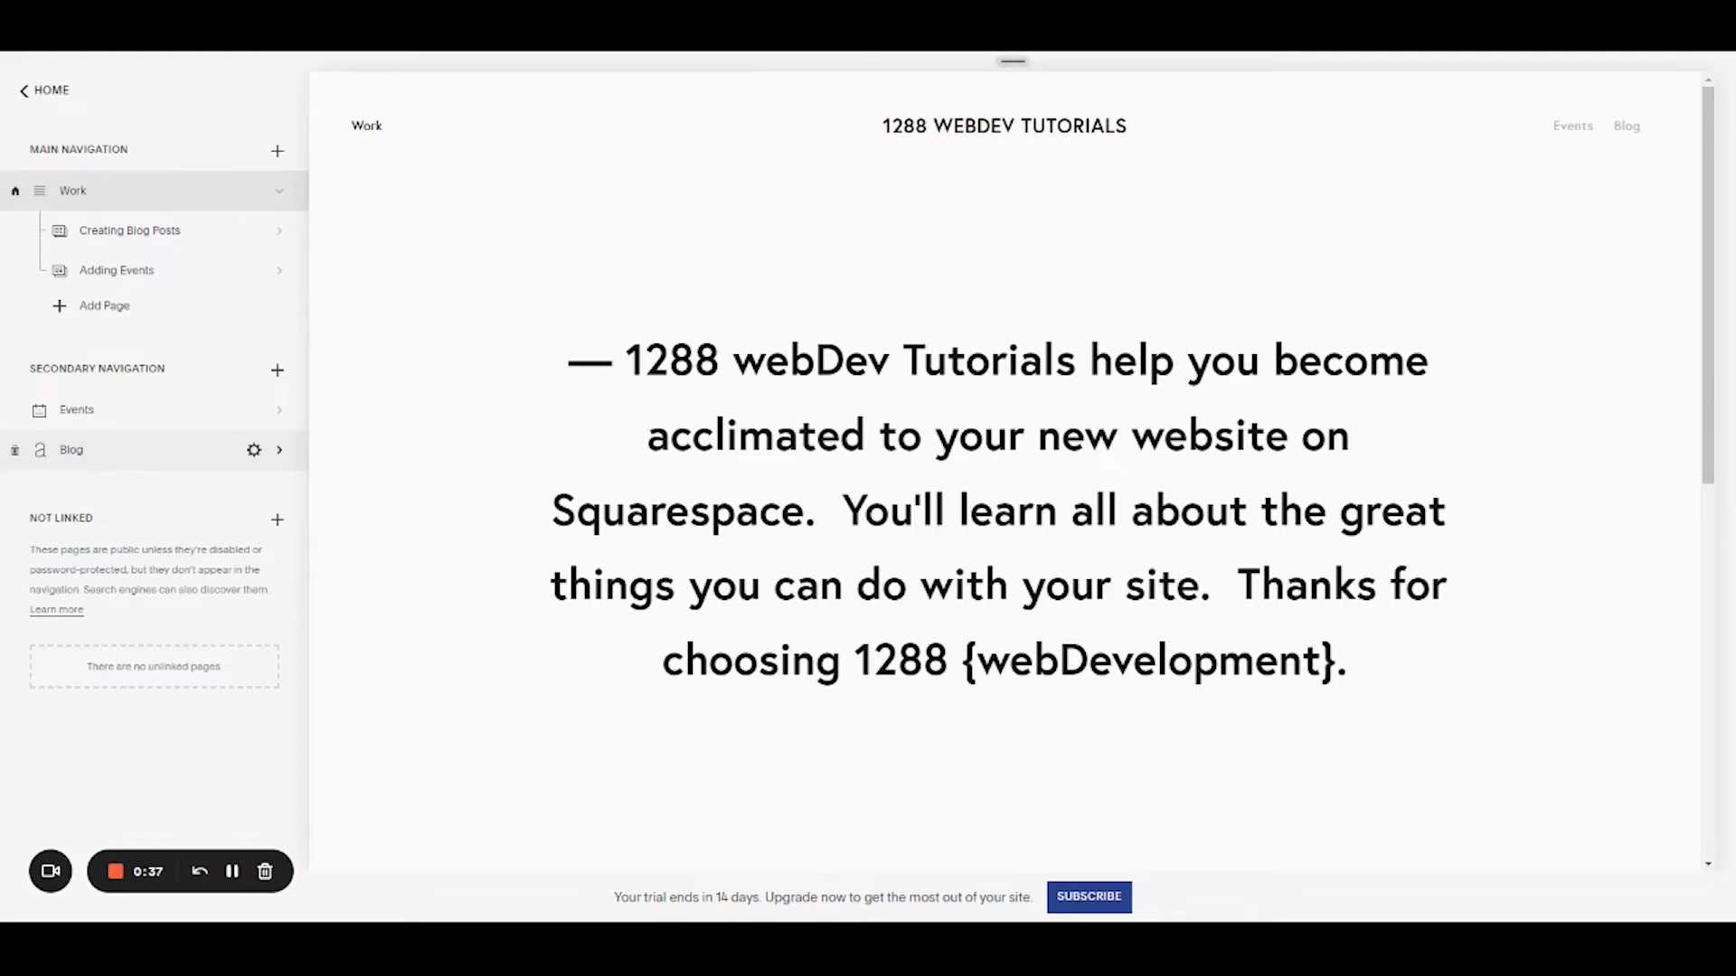
click(107, 455)
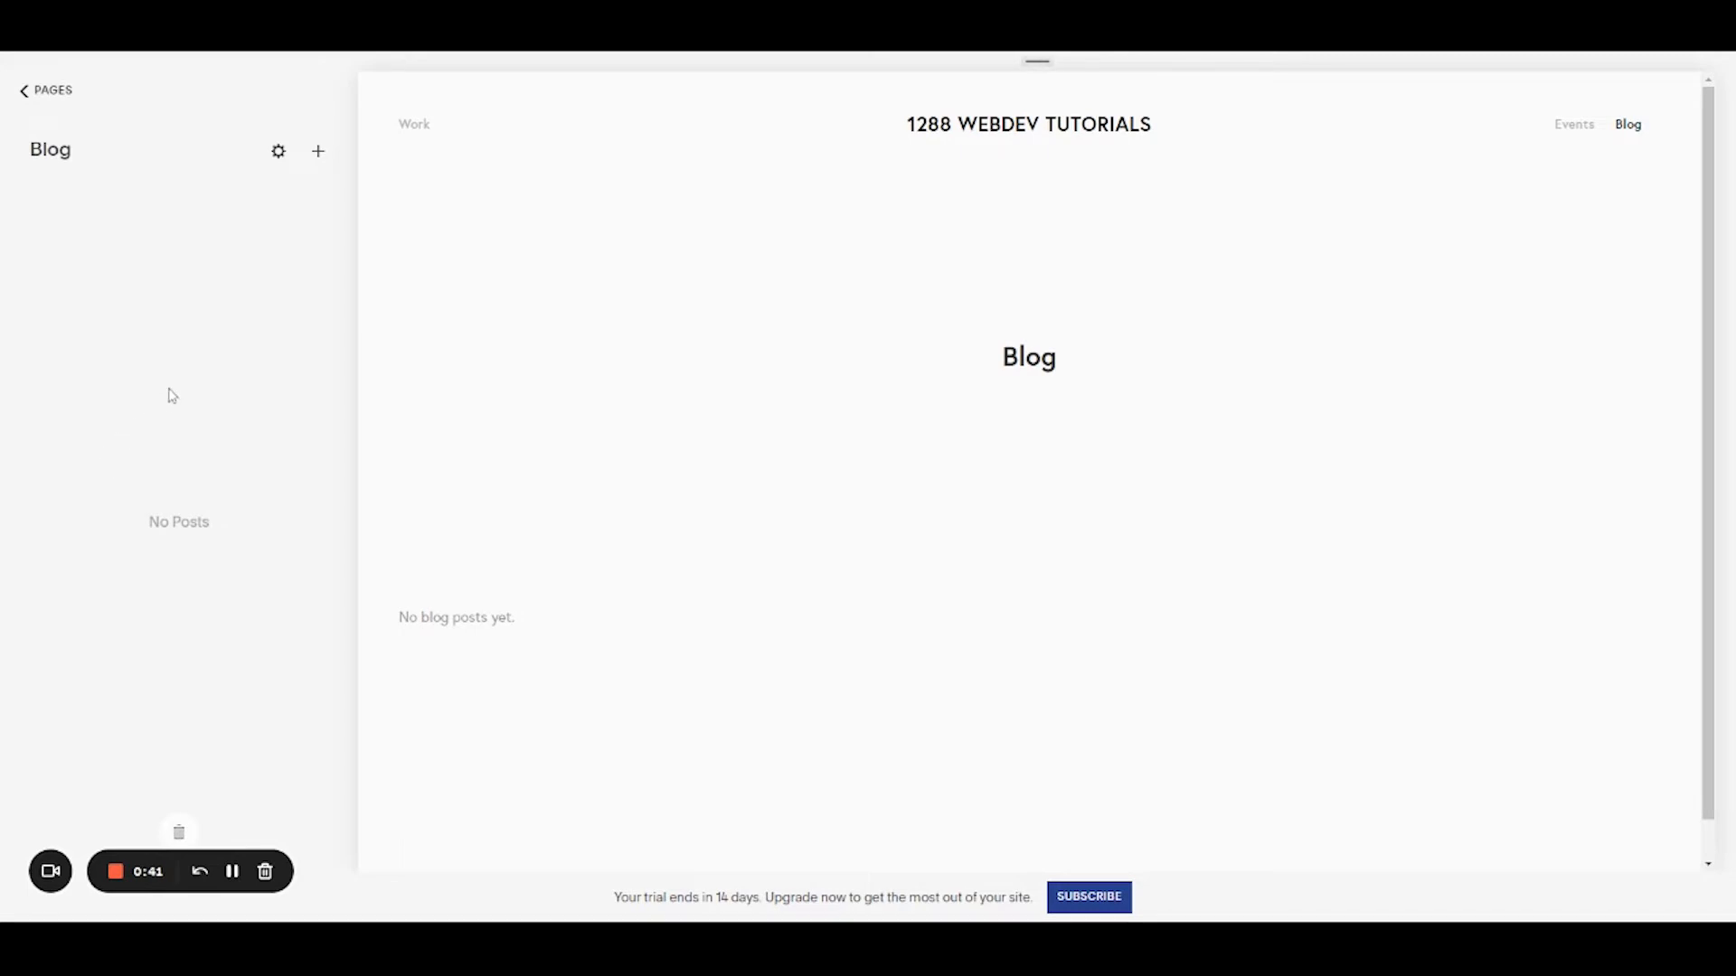
click(319, 152)
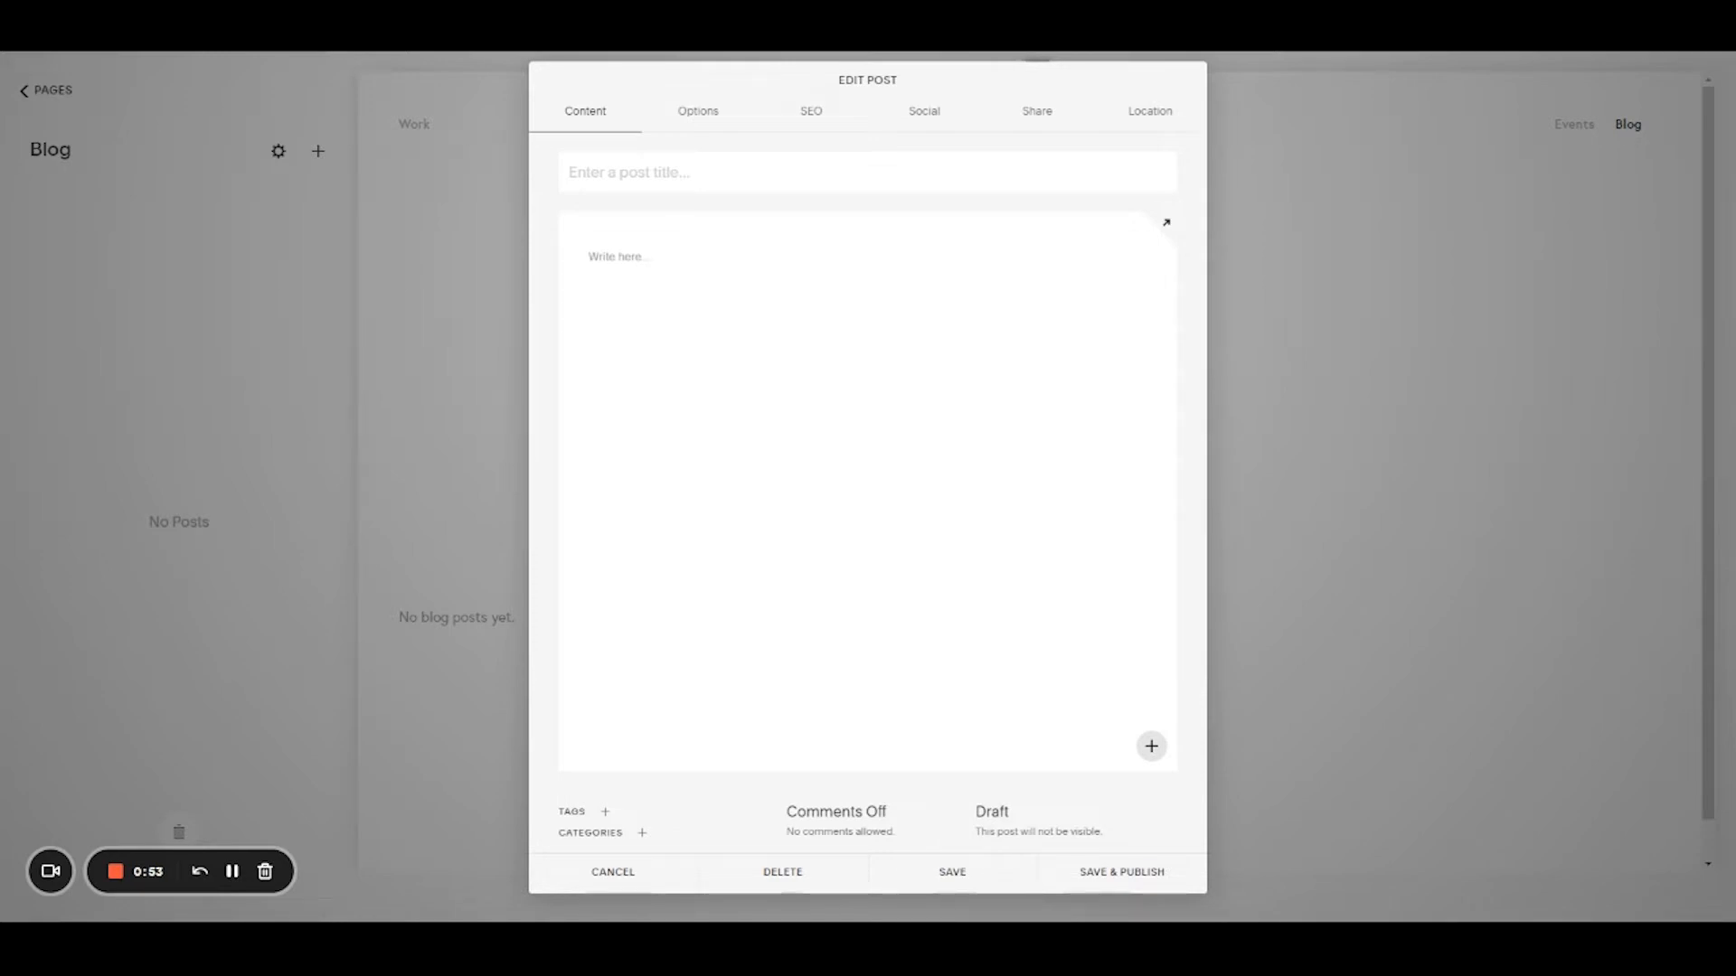
text(All About Blogging)
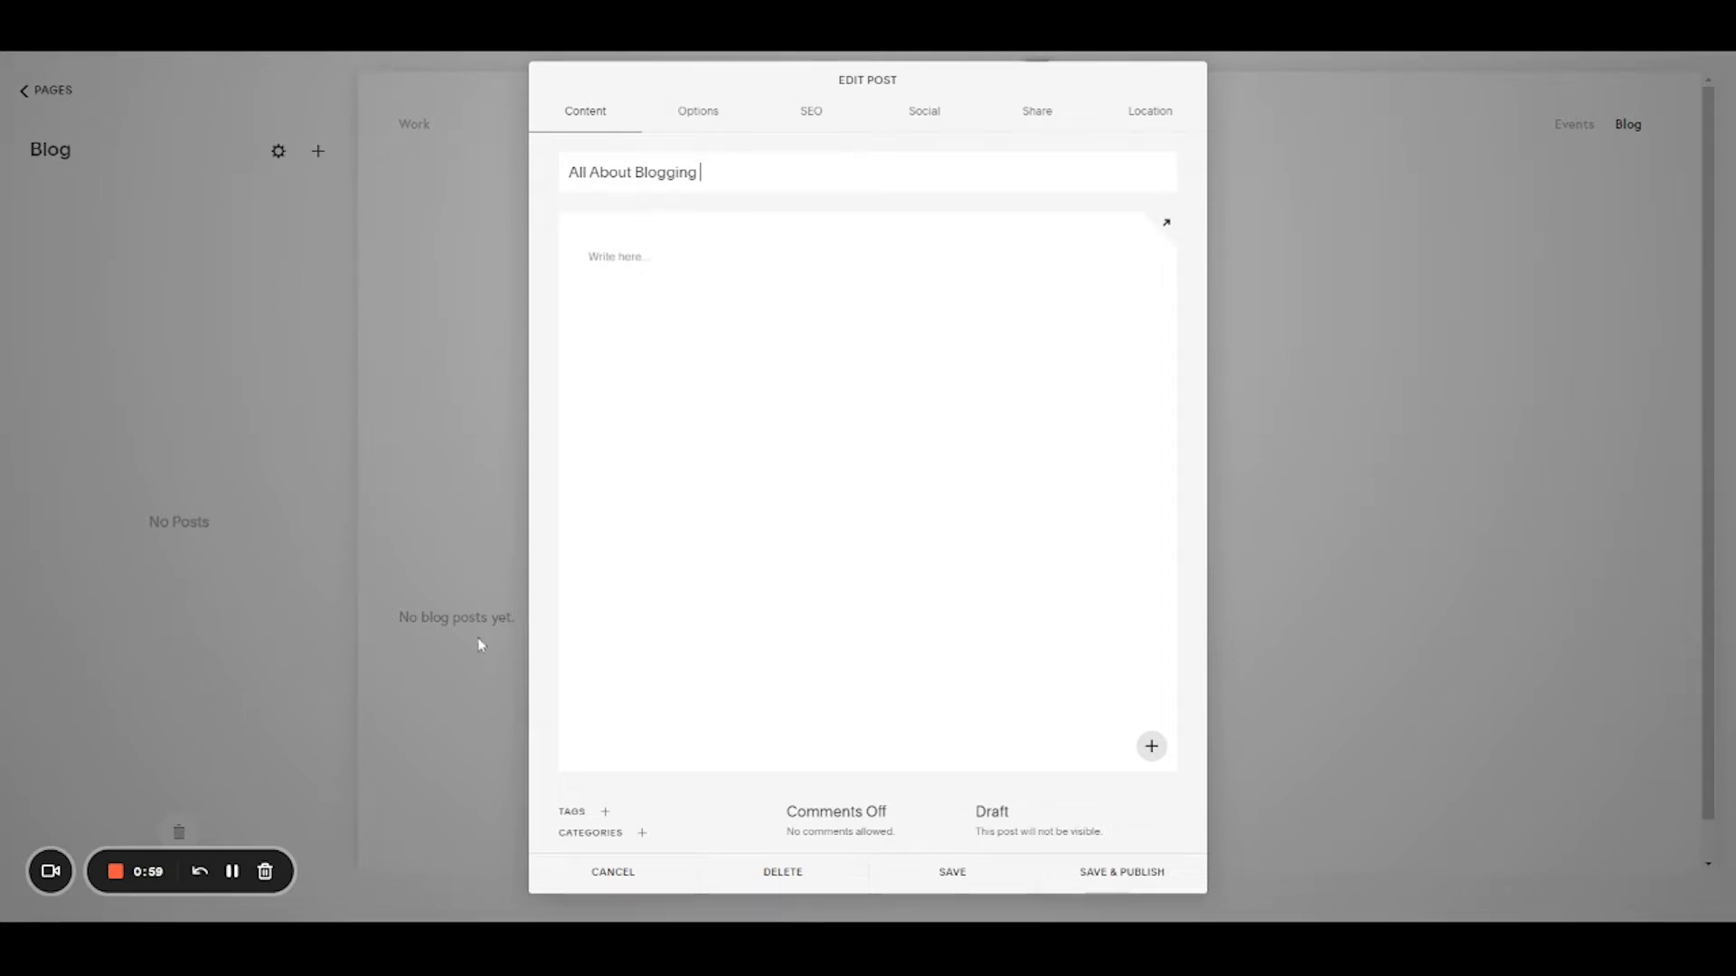
- Enter "This is starter text for my blog post." as the post's body and save the post as a draft
mouse_move(647, 260)
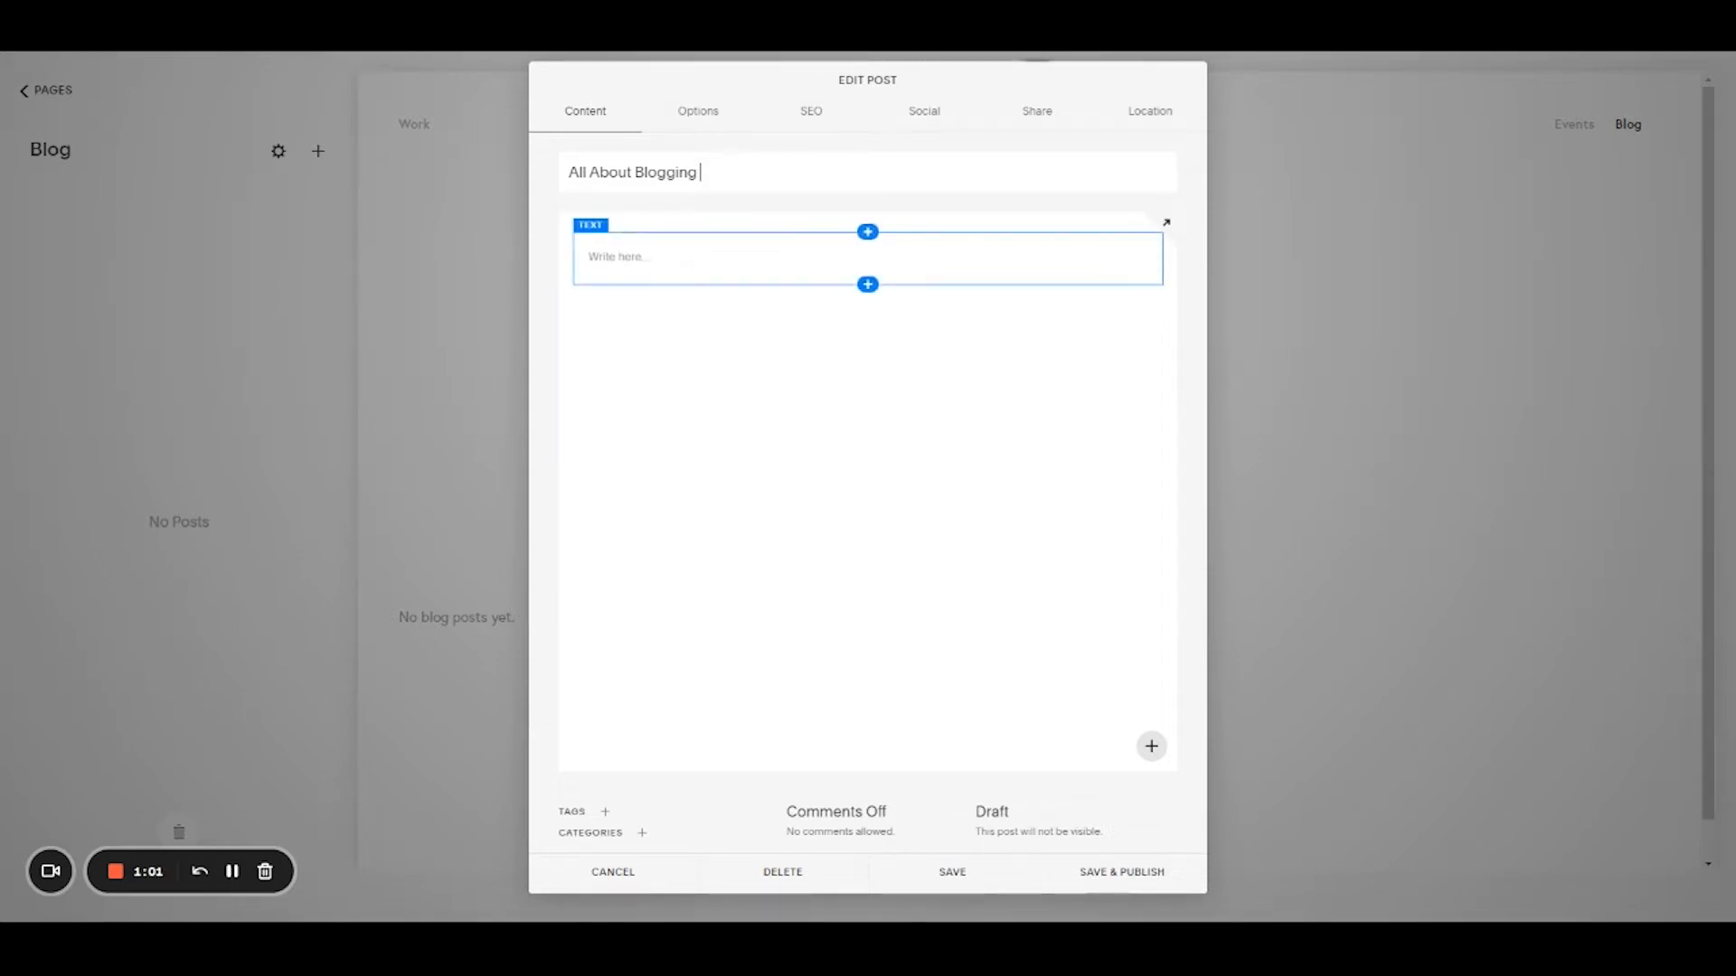
click(647, 260)
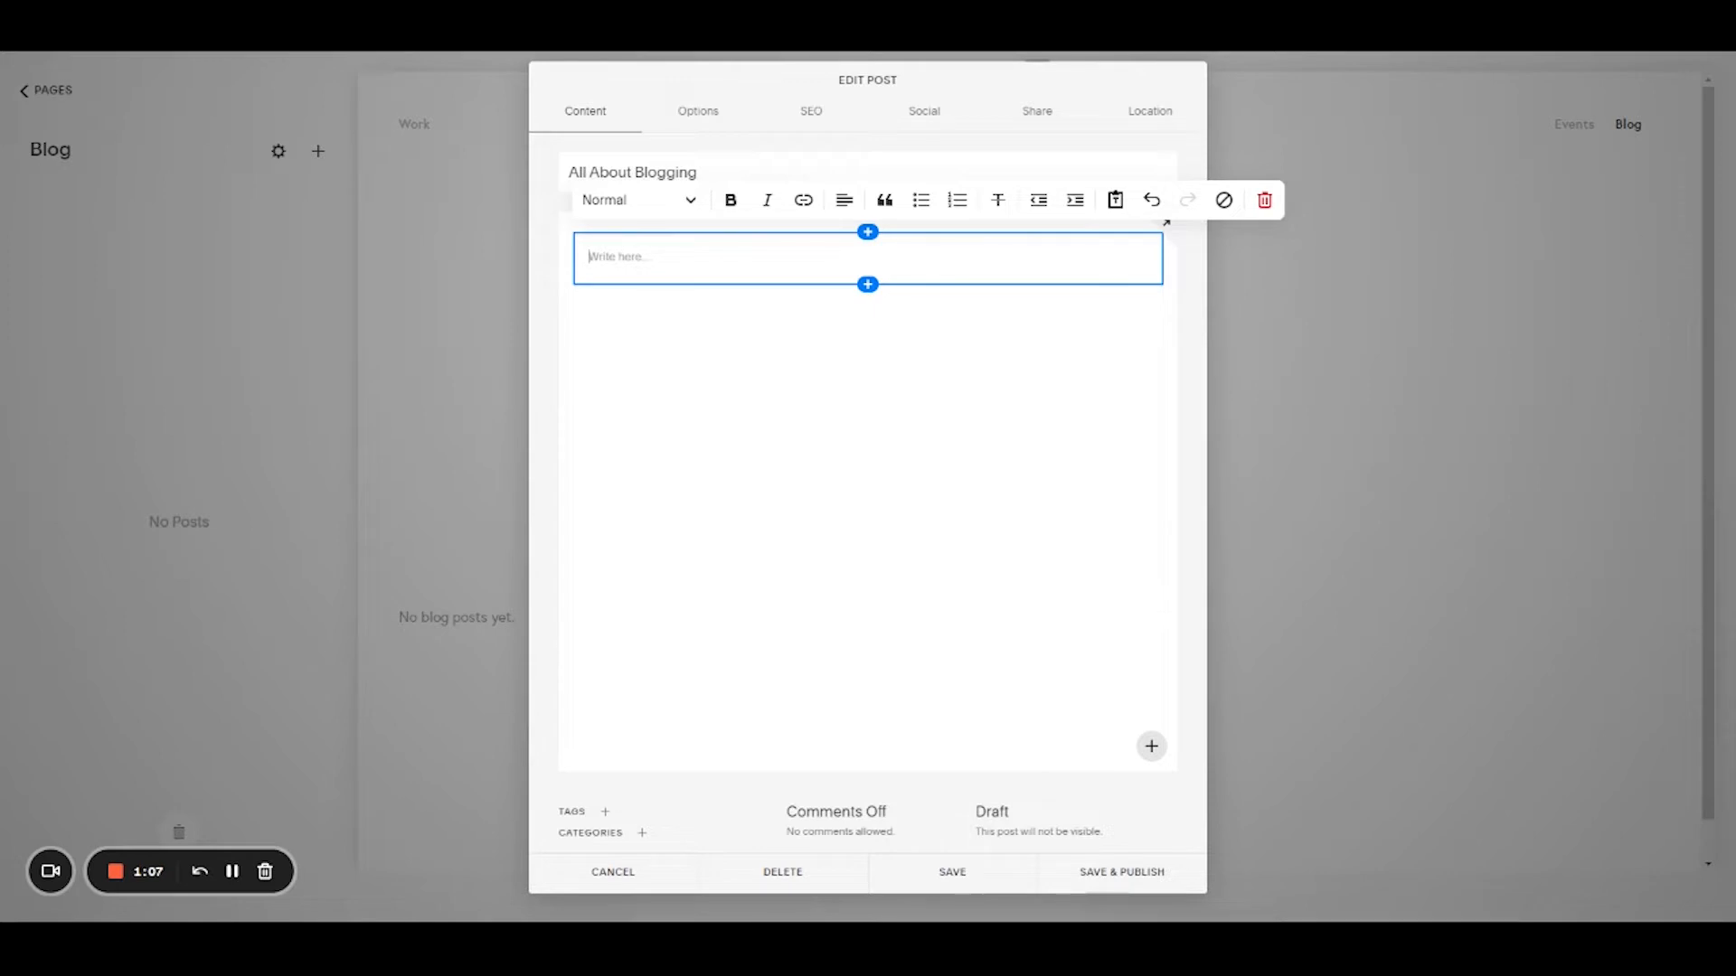
text(This is starter text for my blog post.)
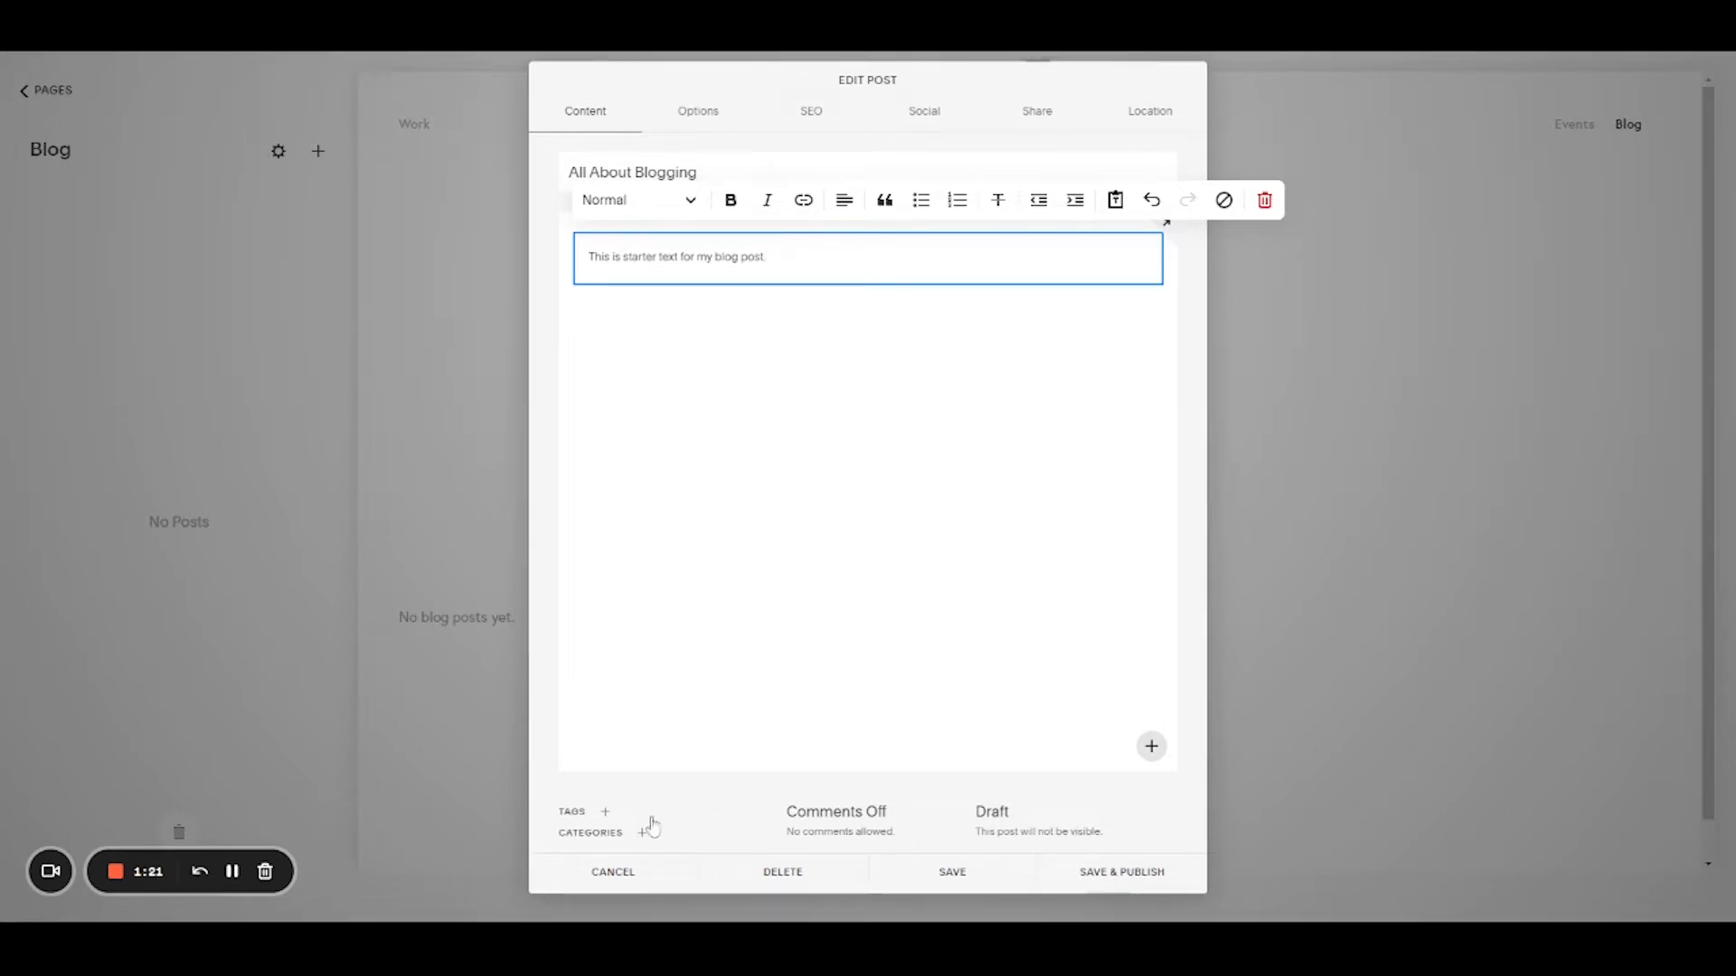
click(975, 891)
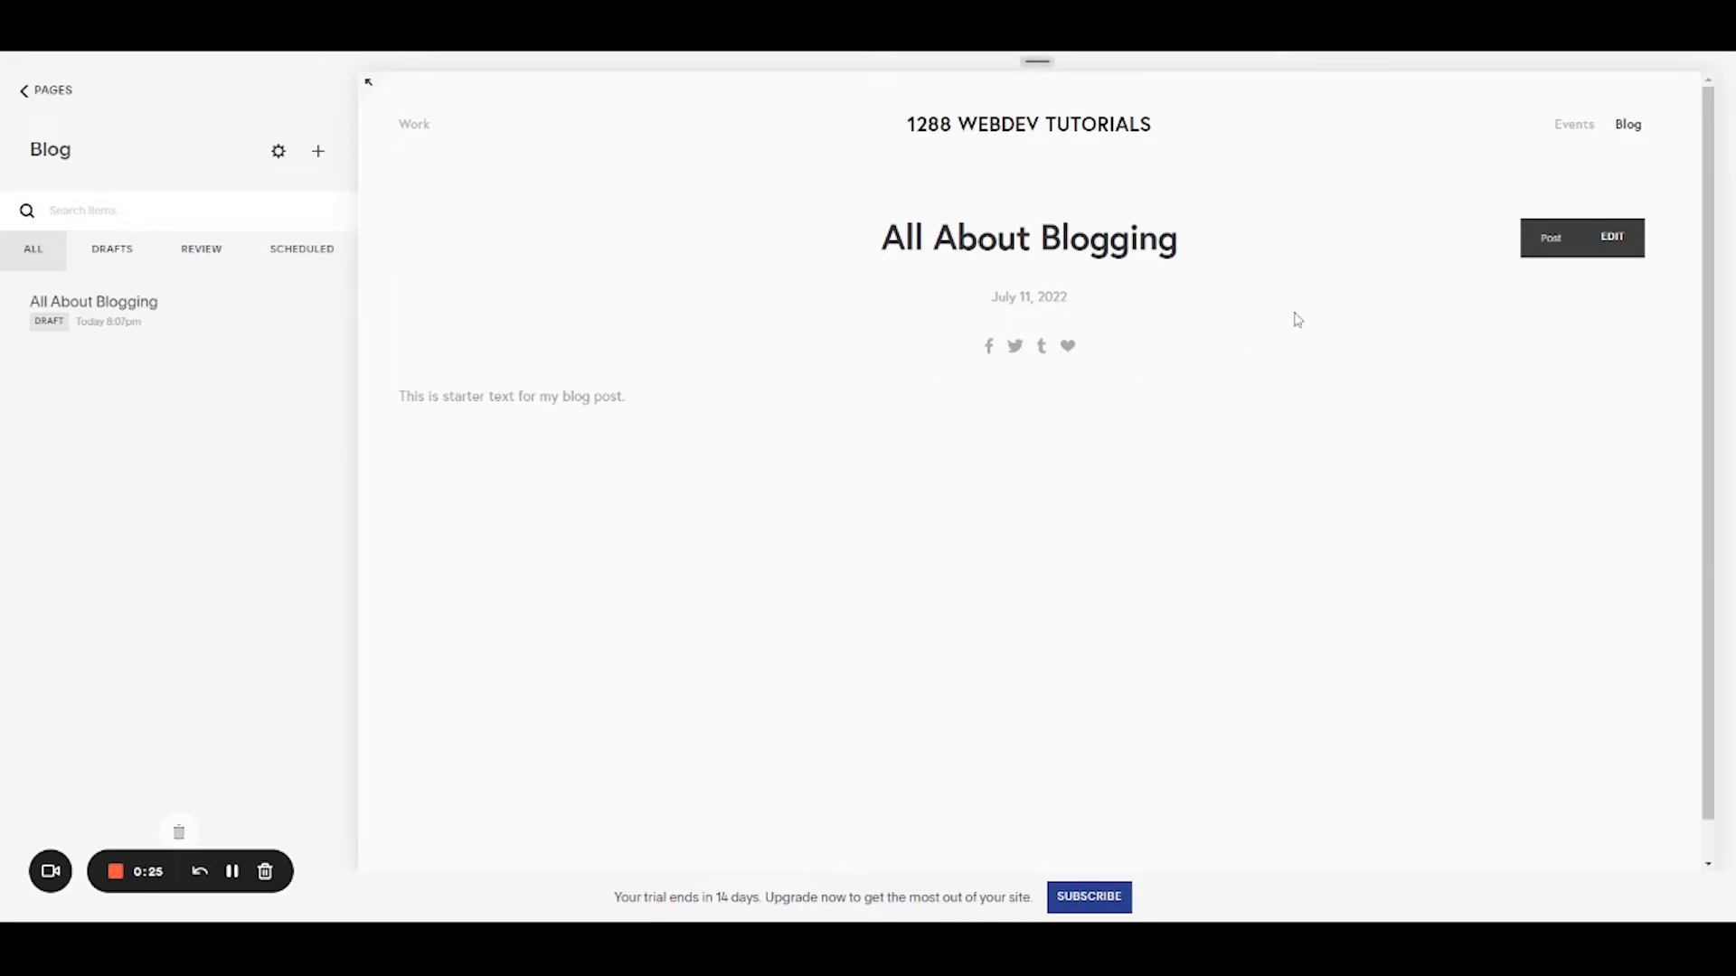
- Edit the "All About Blogging" post and replace its starter text with the standard Lorem Ipsum paragraph
click(1610, 246)
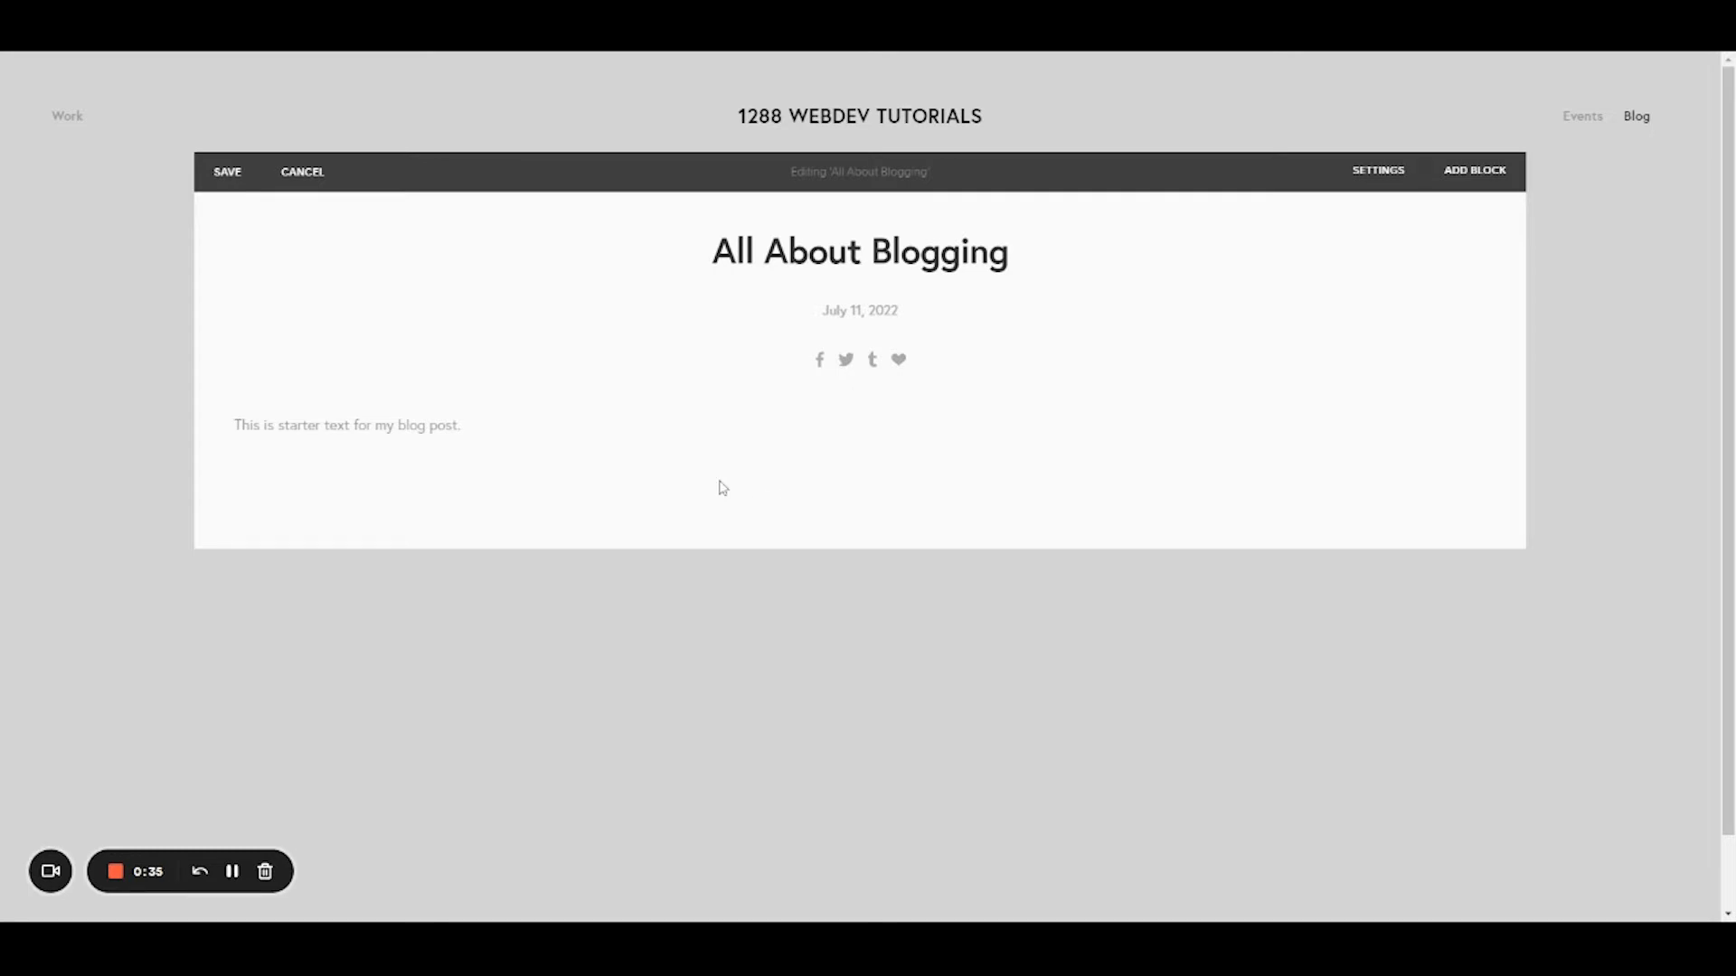
click(461, 425)
drag(461, 425, 230, 409)
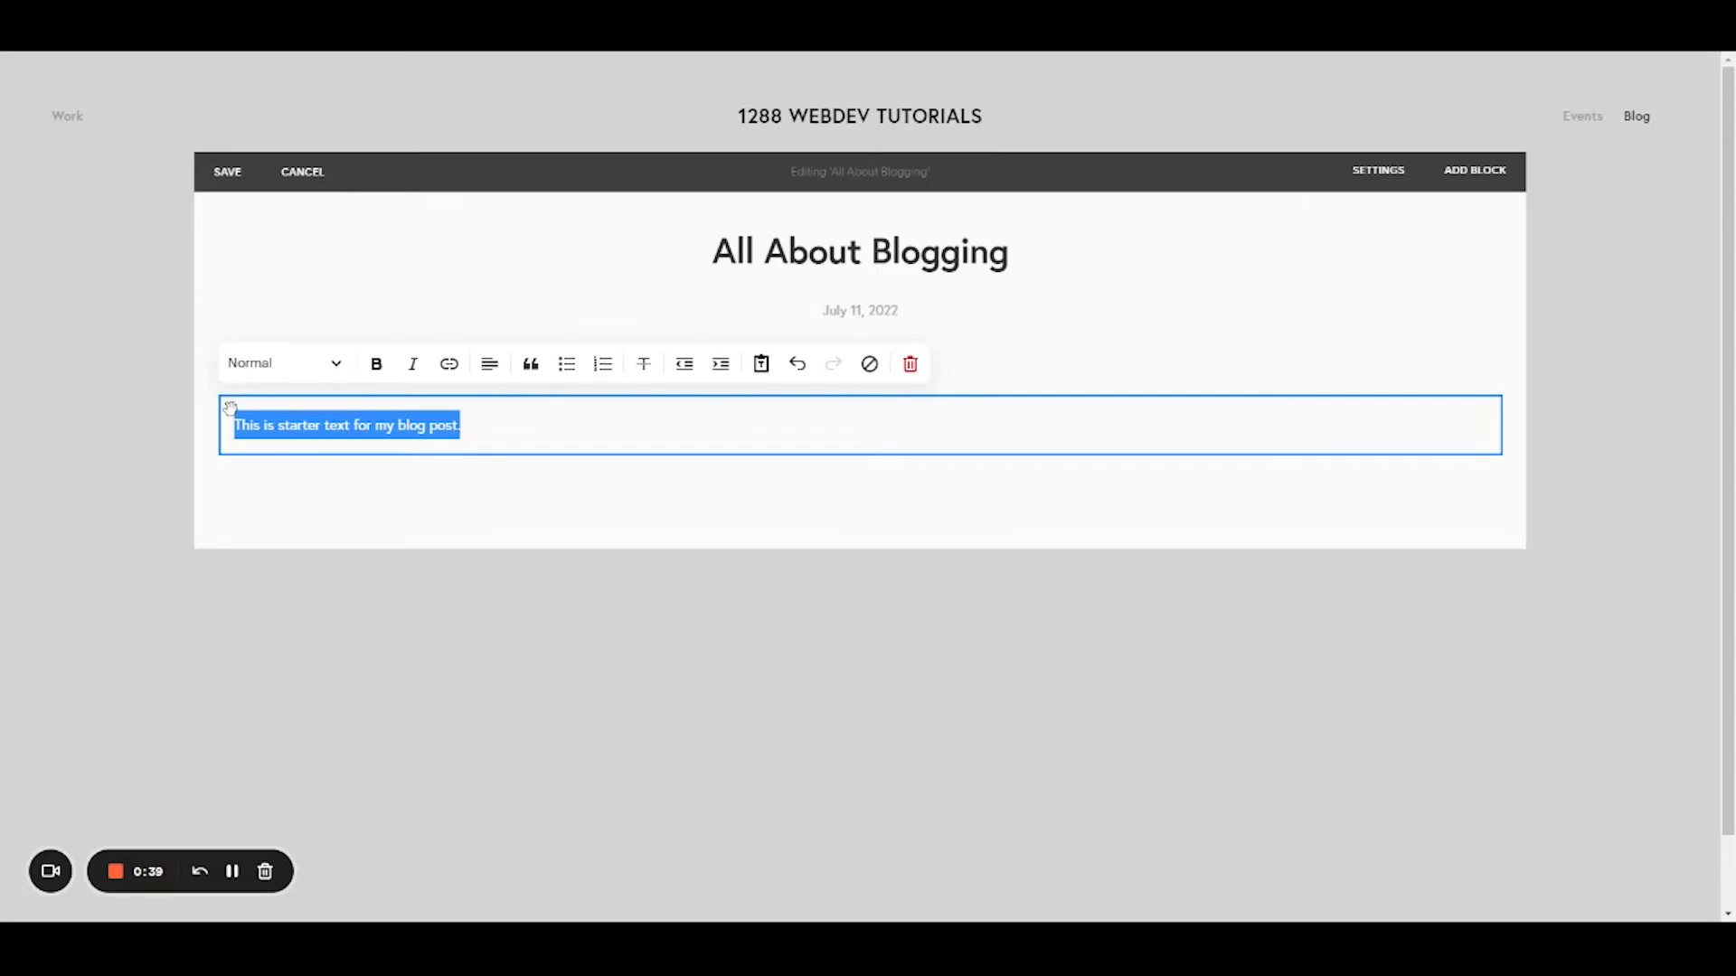
key(BackSpace)
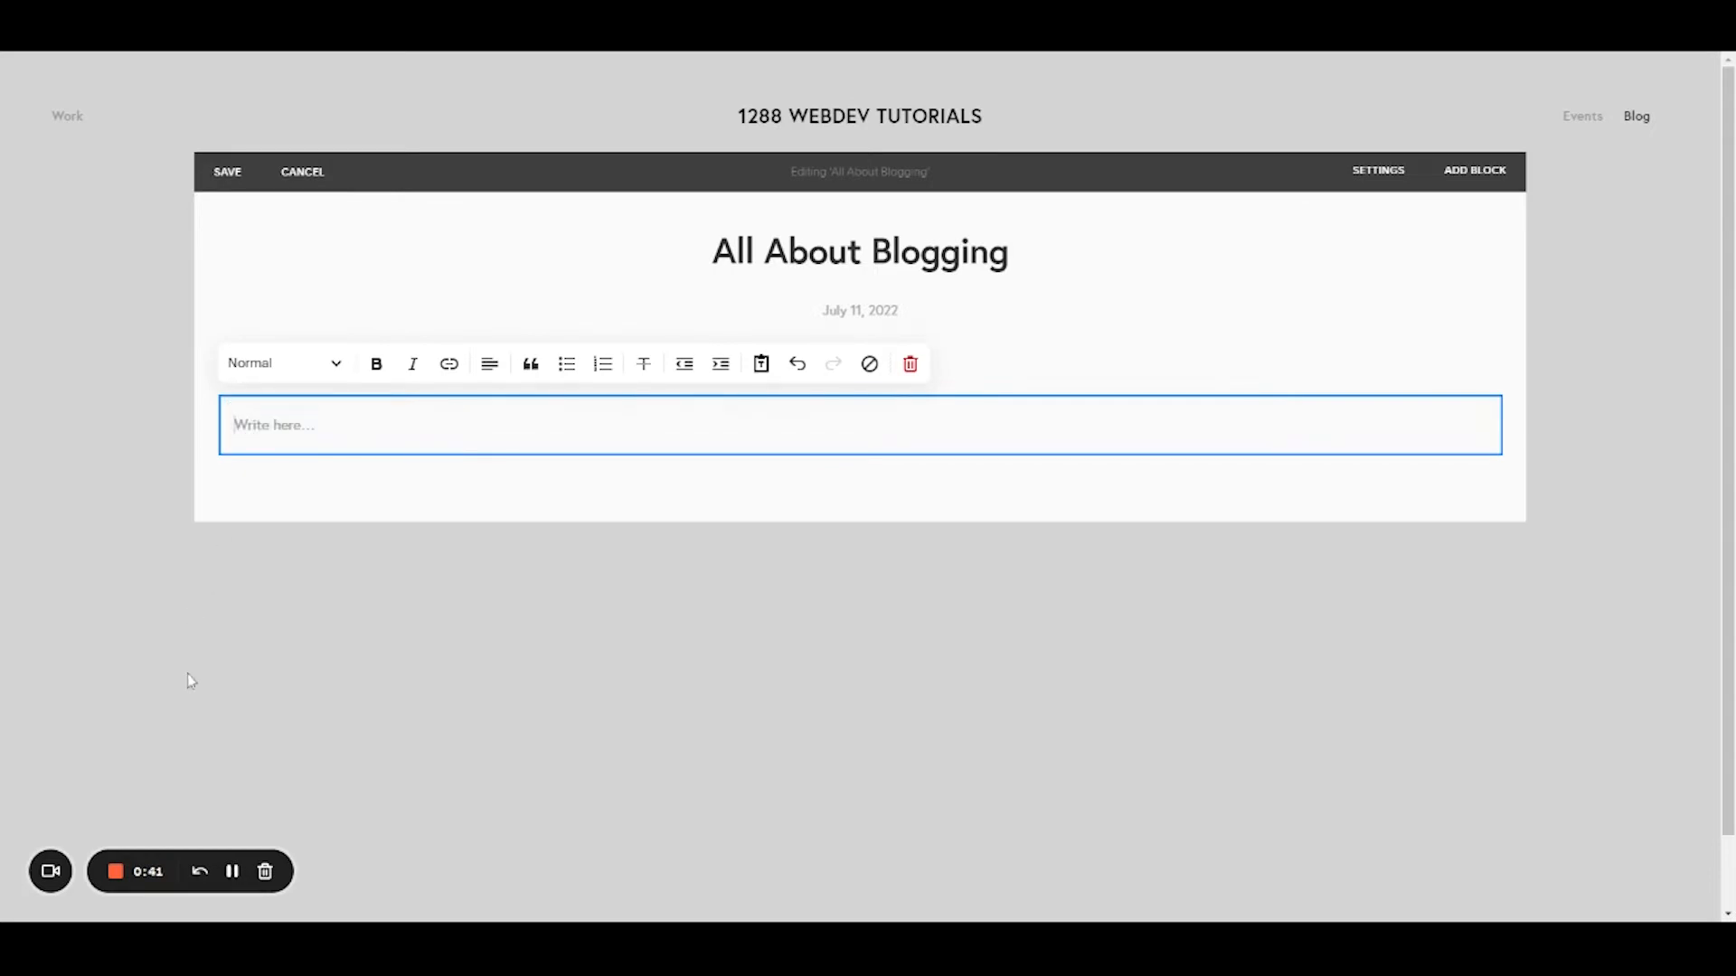
click(228, 878)
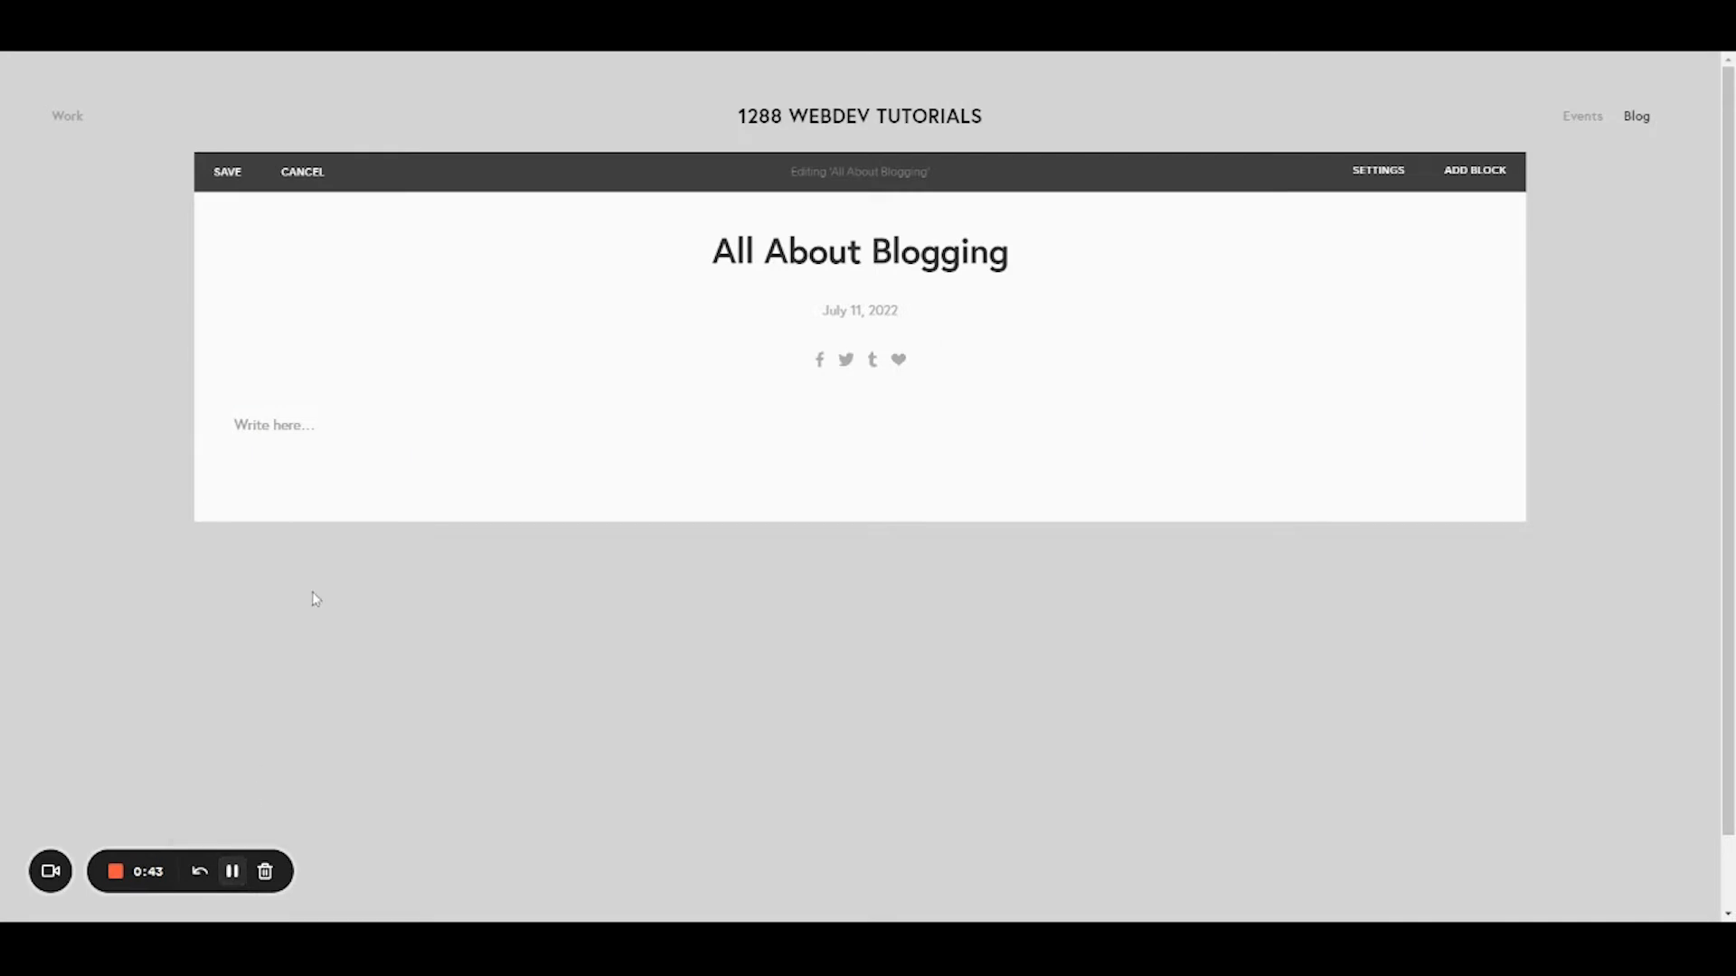
click(312, 425)
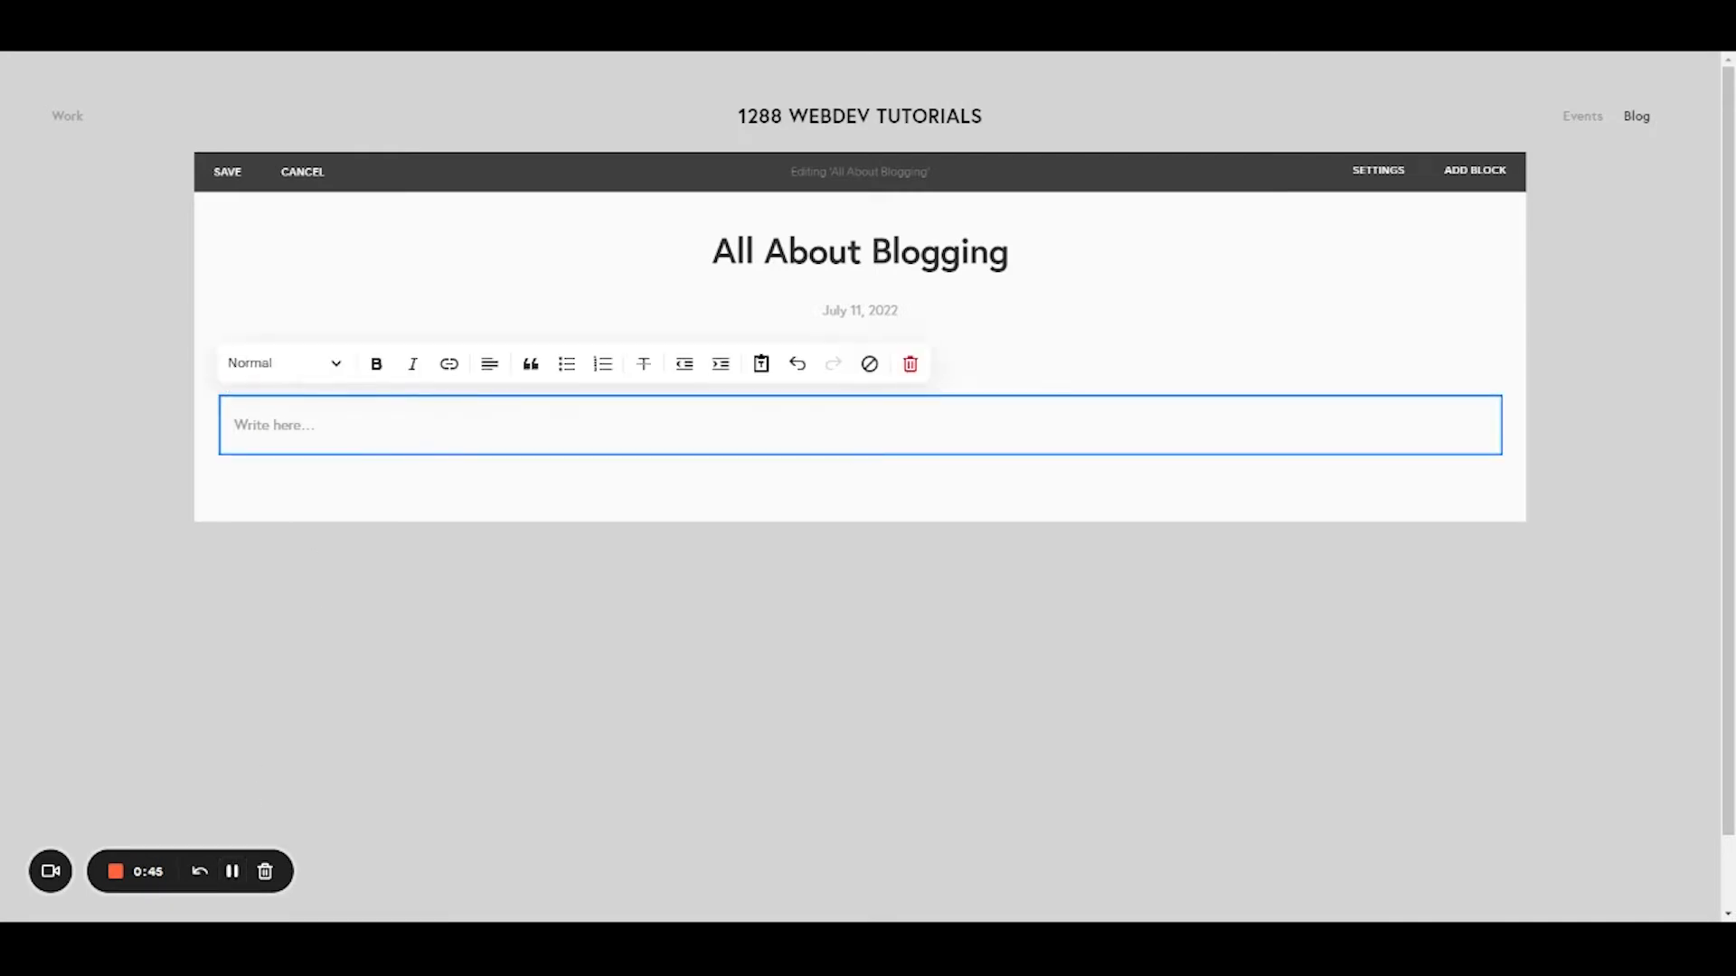
text(Lorem Ipsum is simply dummy text of the printing and typesetting industry. Lorem Ipsum has been the industry's standard dummy text ever since the 1500s, when an unknown printer took a galley of type and scrambled it to make a type specimen book. It has survived not only five centuries, but also the leap into electronic typesetting, remaining essentially unchanged. It was popularised in the 1960s with the release of Letraset sheets containing Lorem Ipsum passages, and more recently with desktop publishing software like Aldus PageMaker including versions of Lorem Ipsum.)
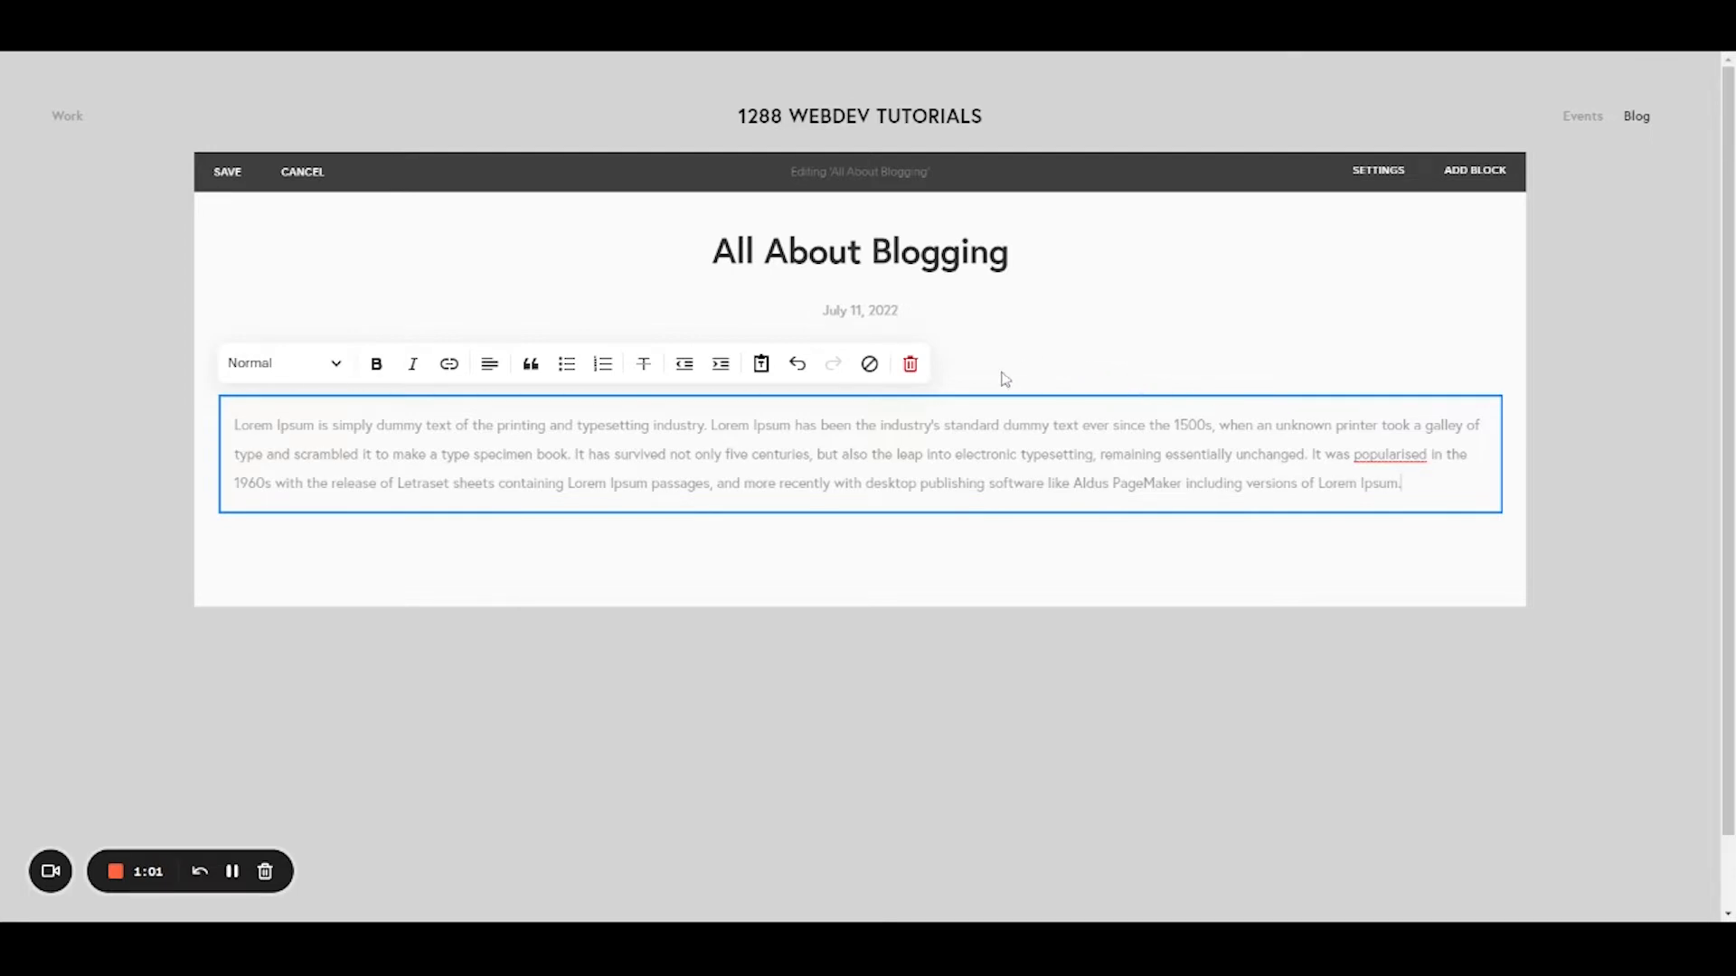
click(1484, 566)
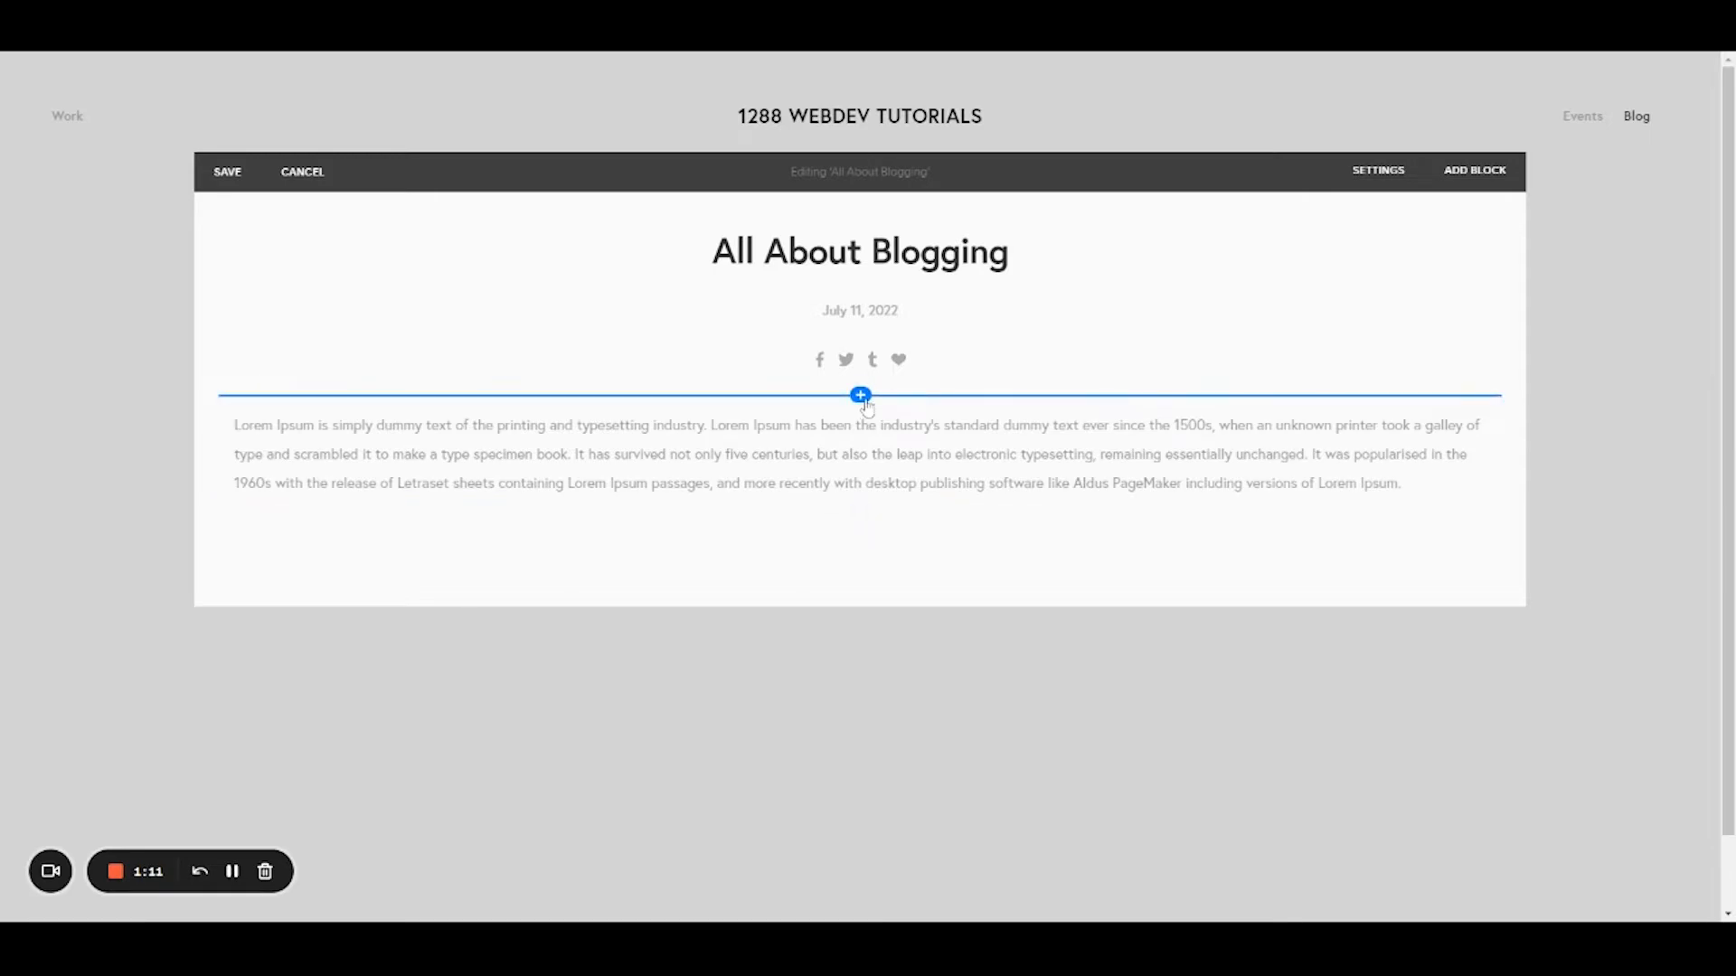
- Add a text block above the Lorem Ipsum paragraph with the Heading 2 text "This is the first Section"
click(860, 396)
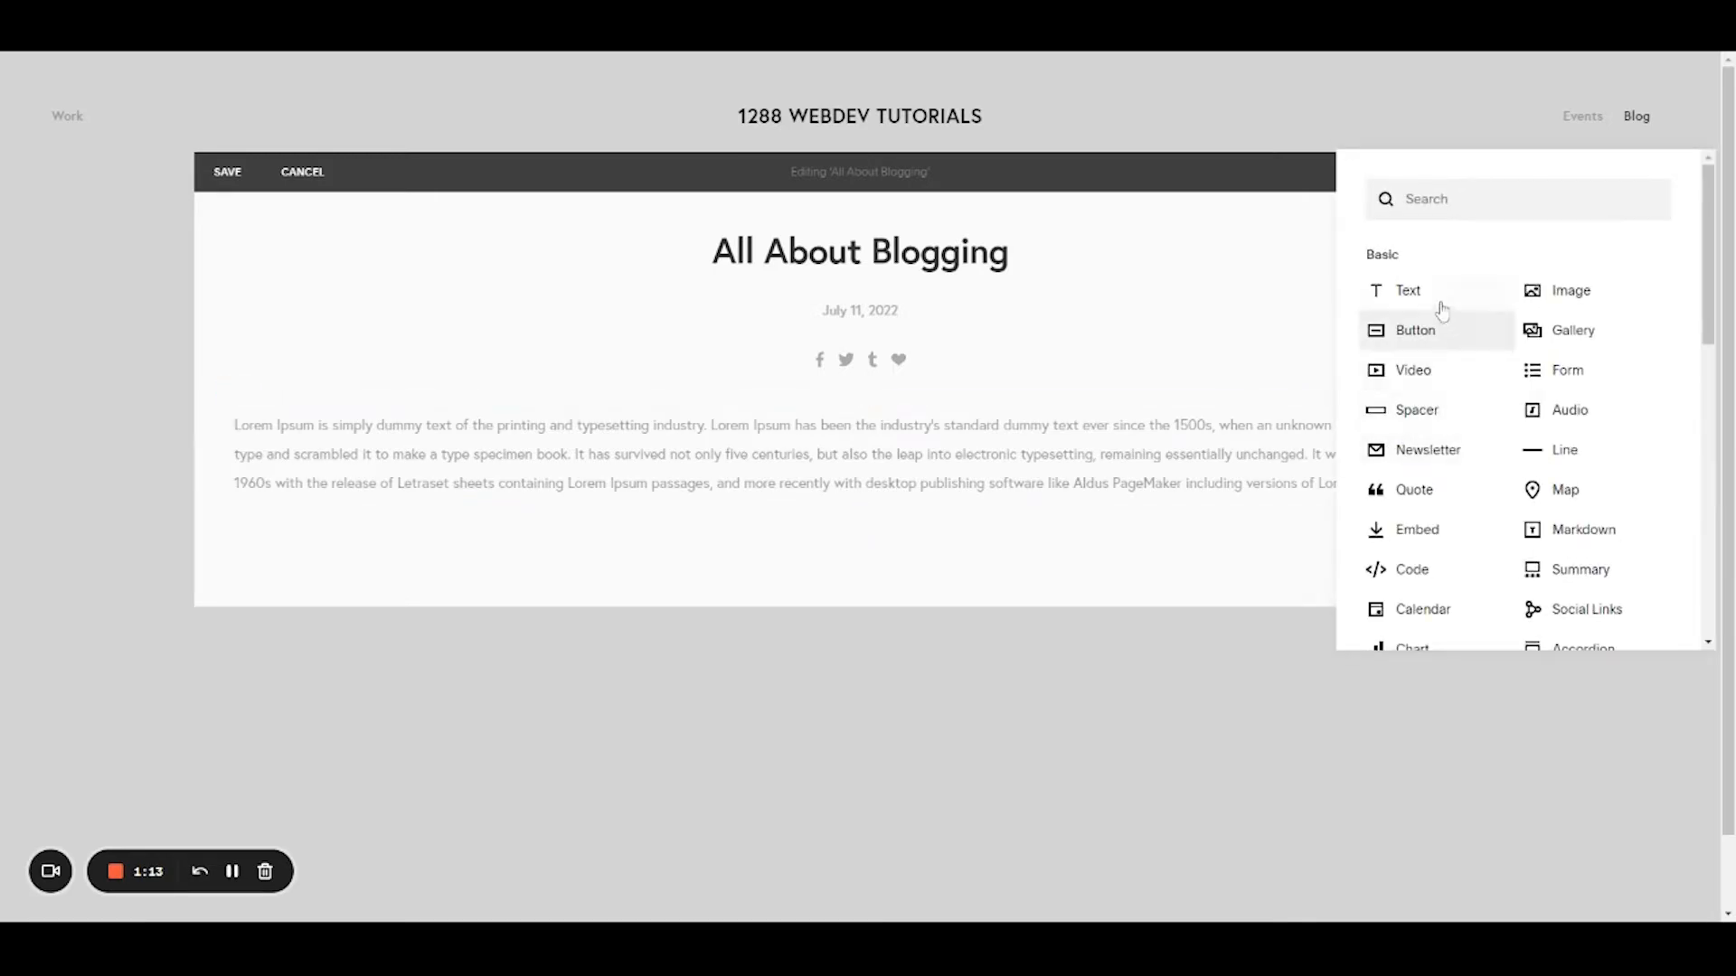
click(1420, 299)
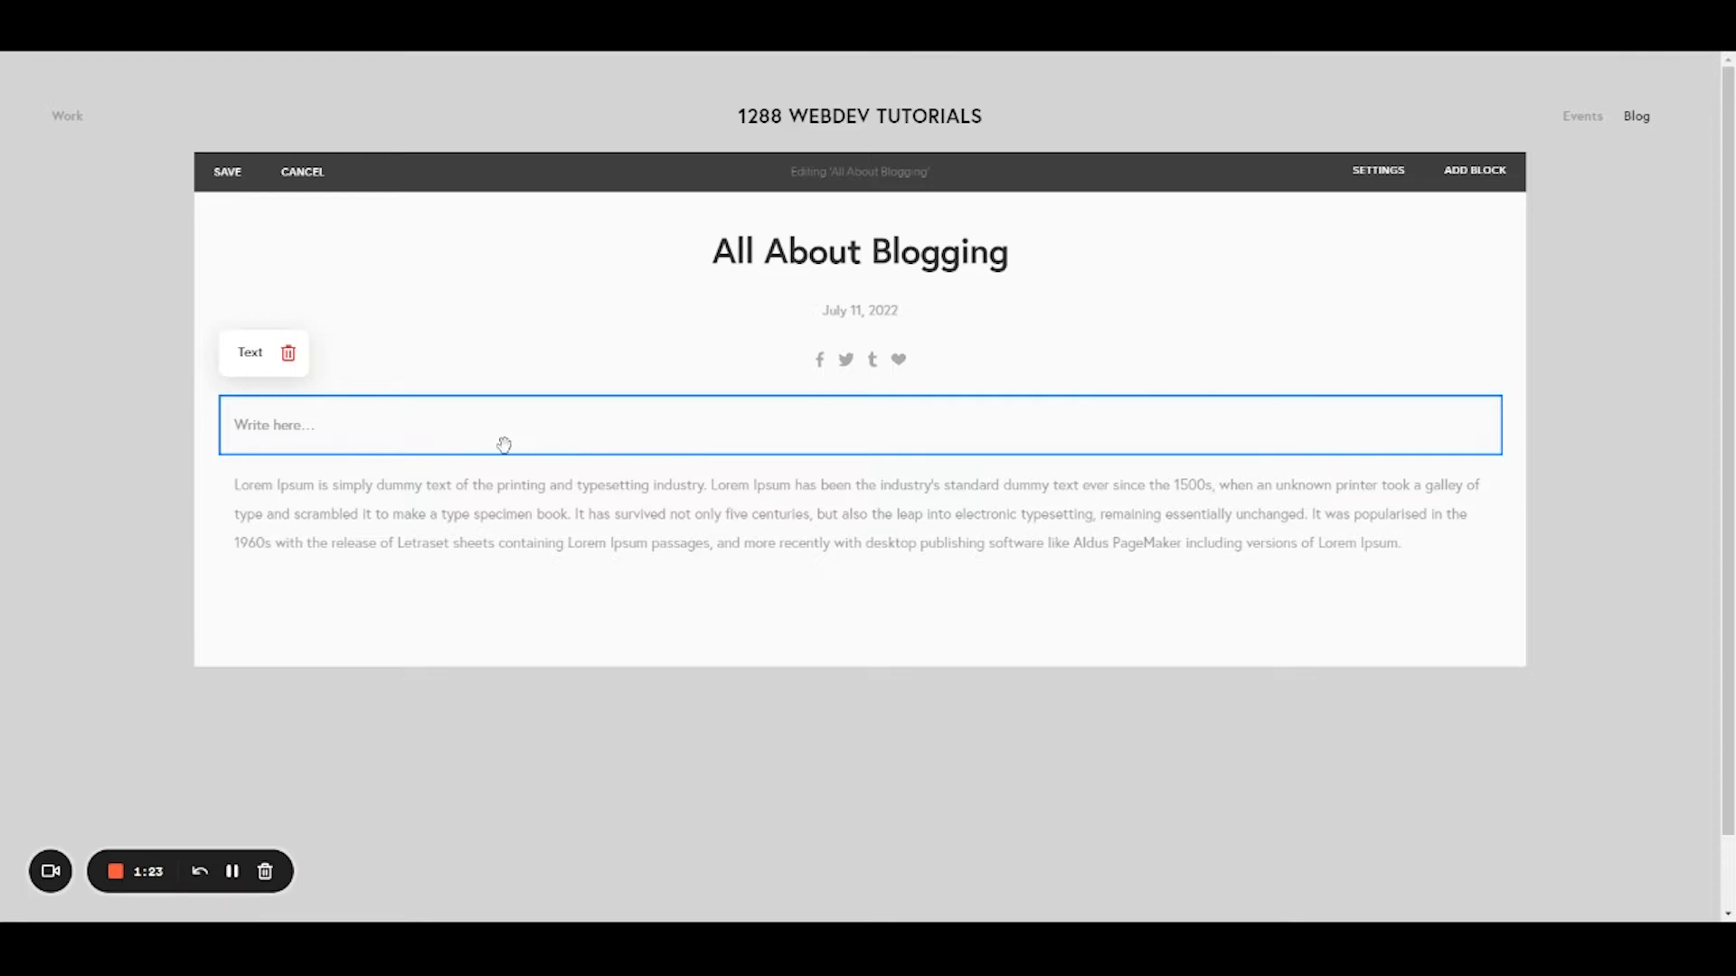
click(350, 441)
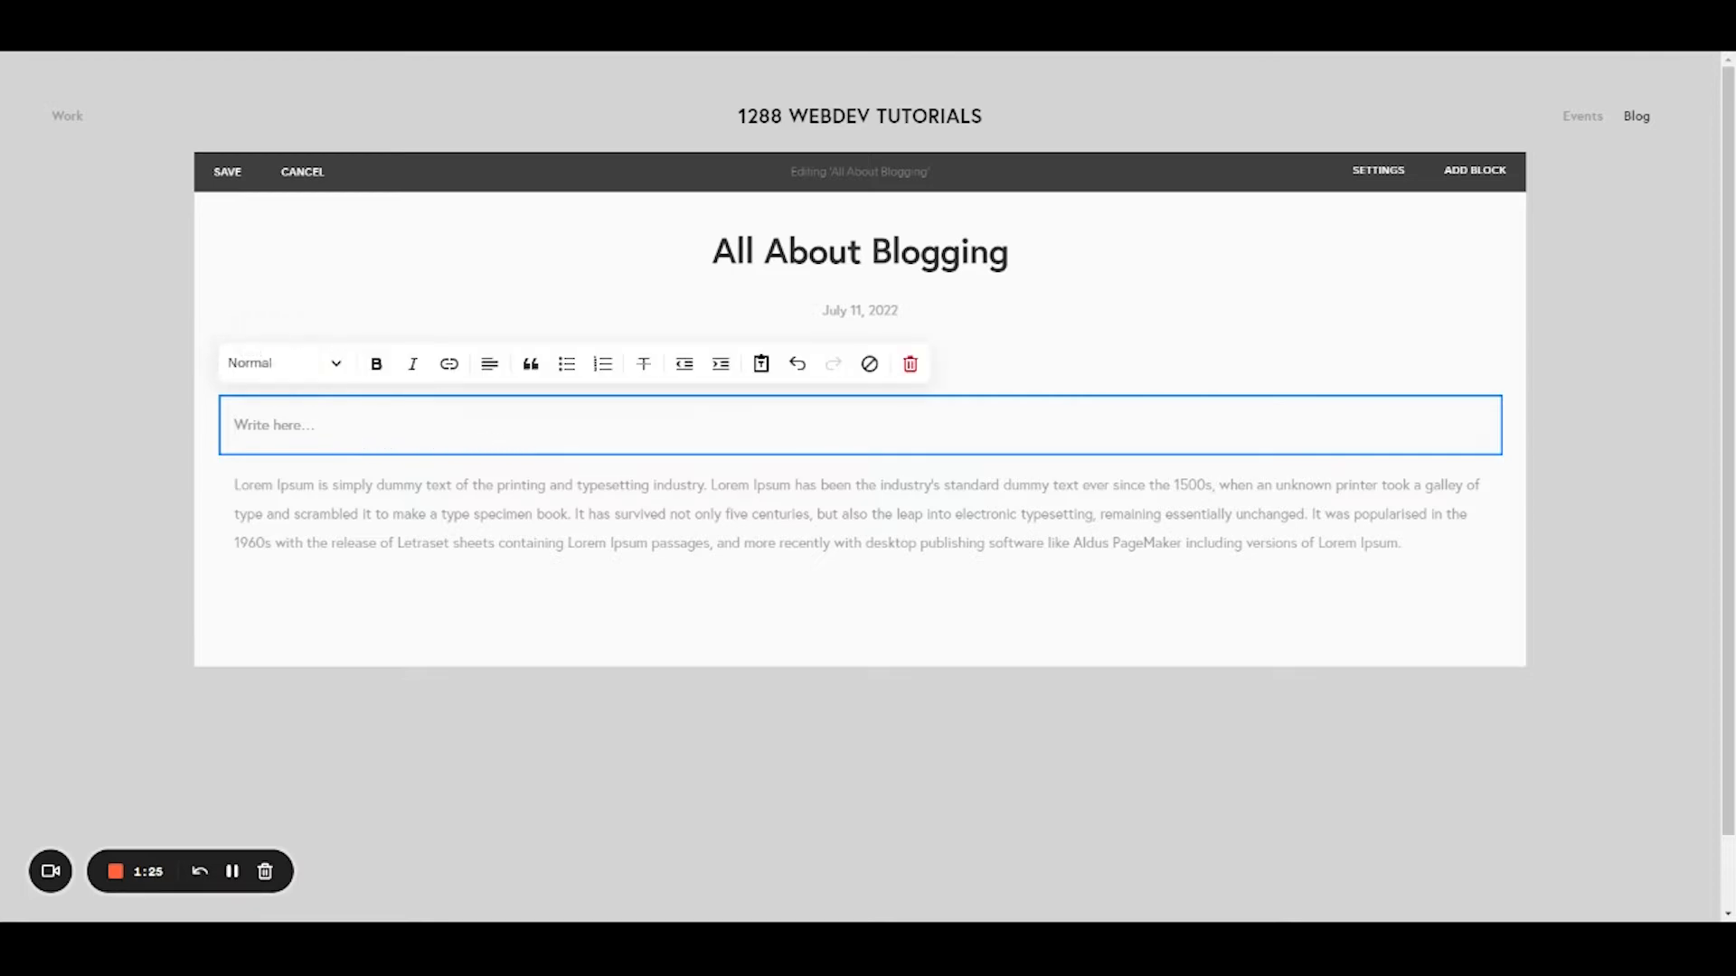
click(336, 365)
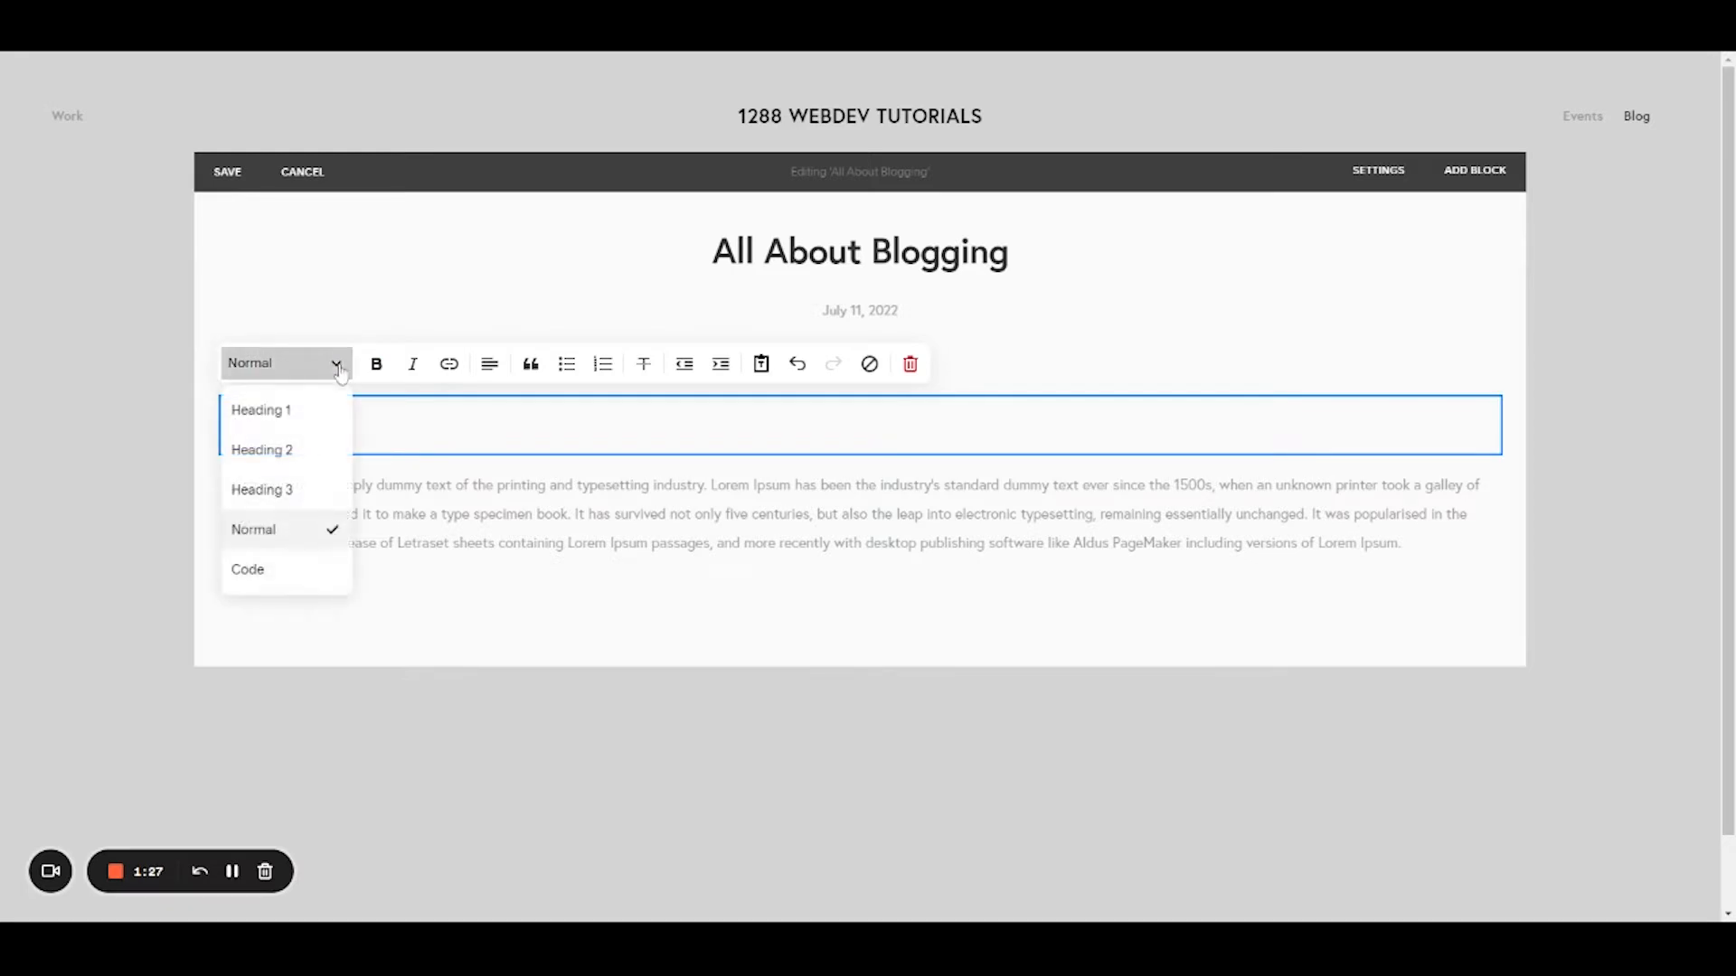
click(297, 460)
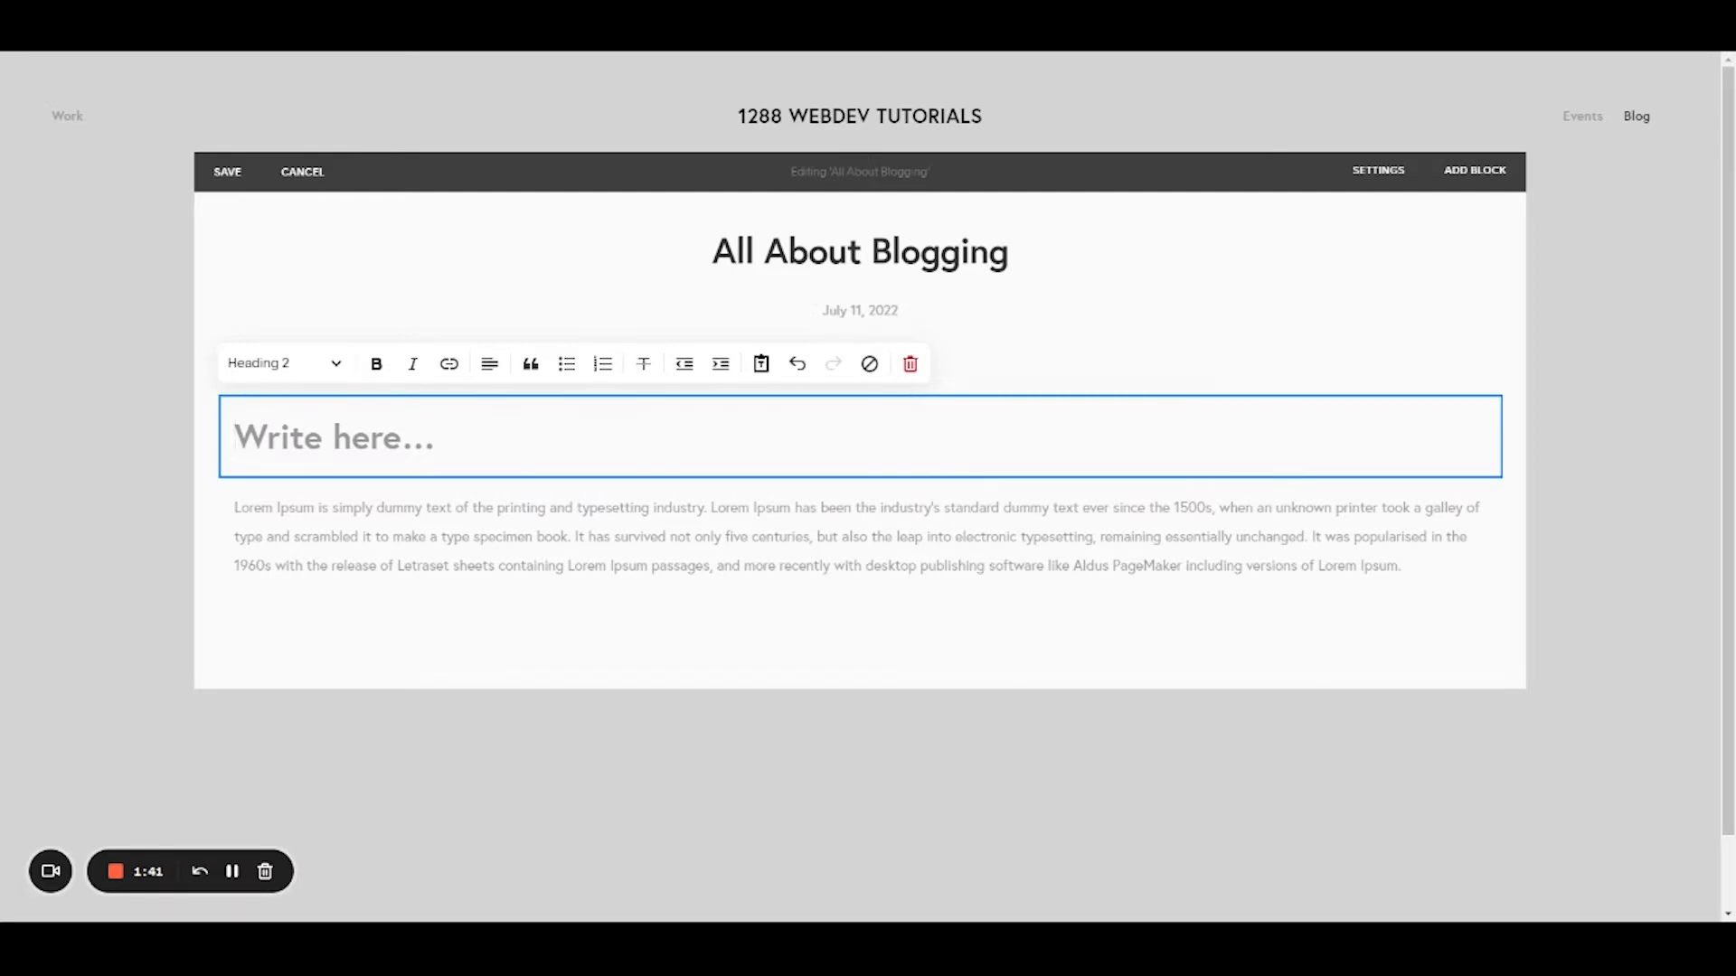
text(This is the first Section)
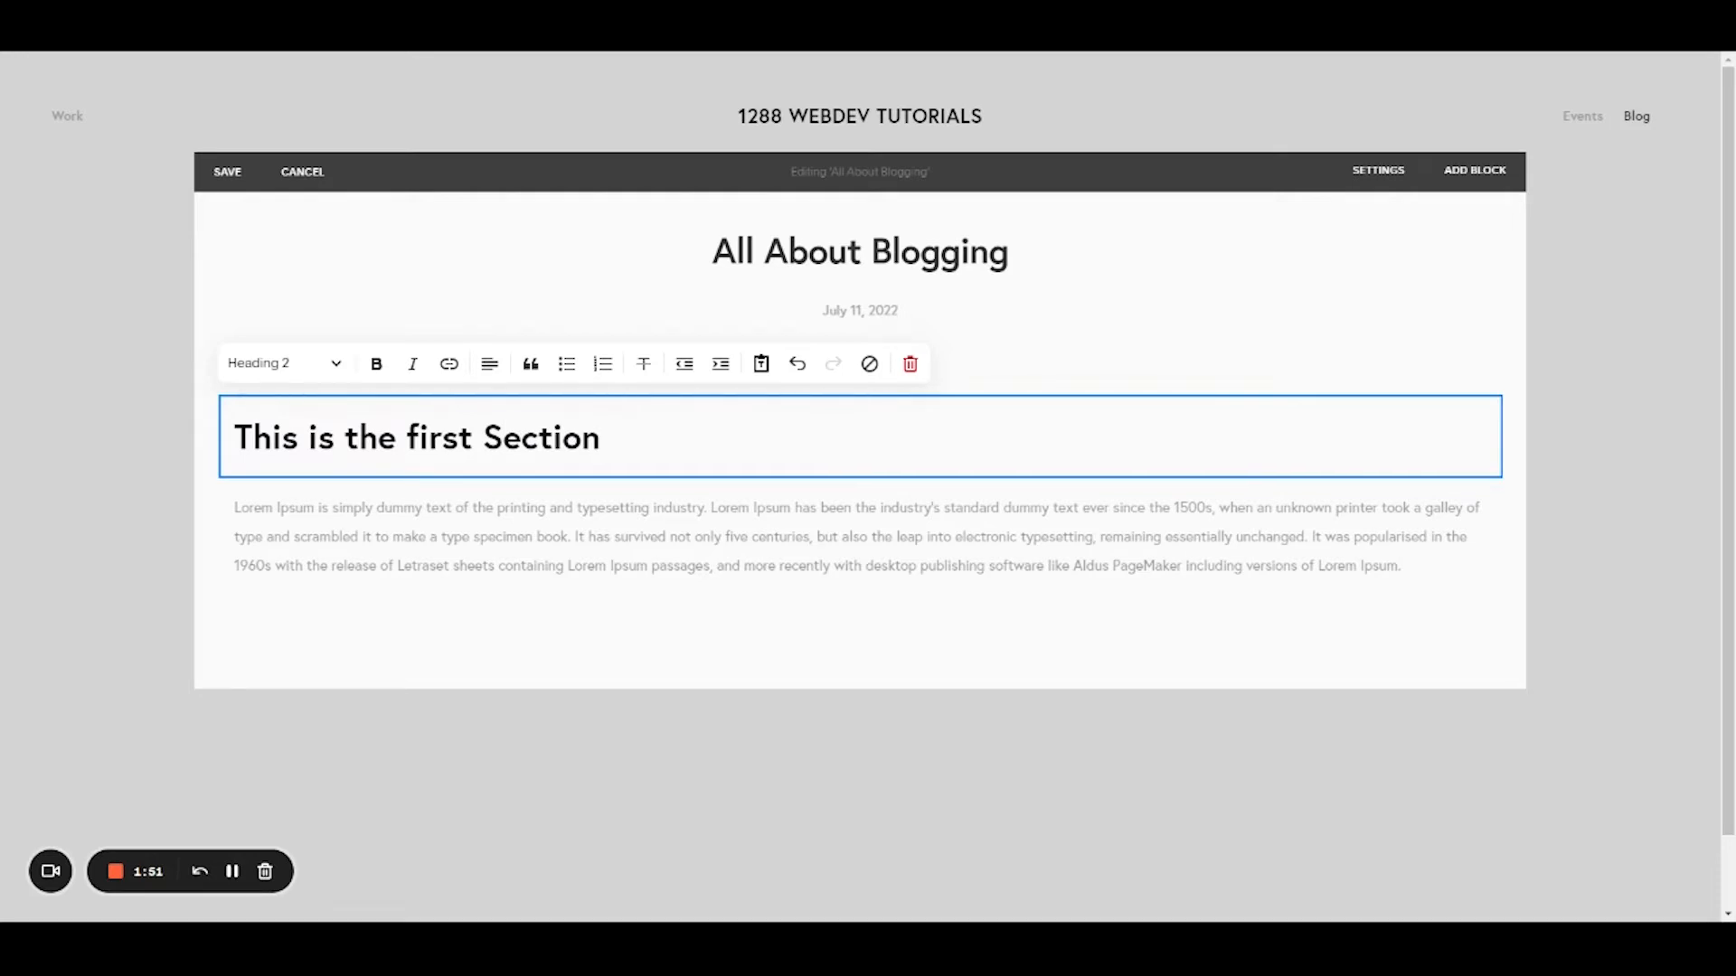
click(1485, 619)
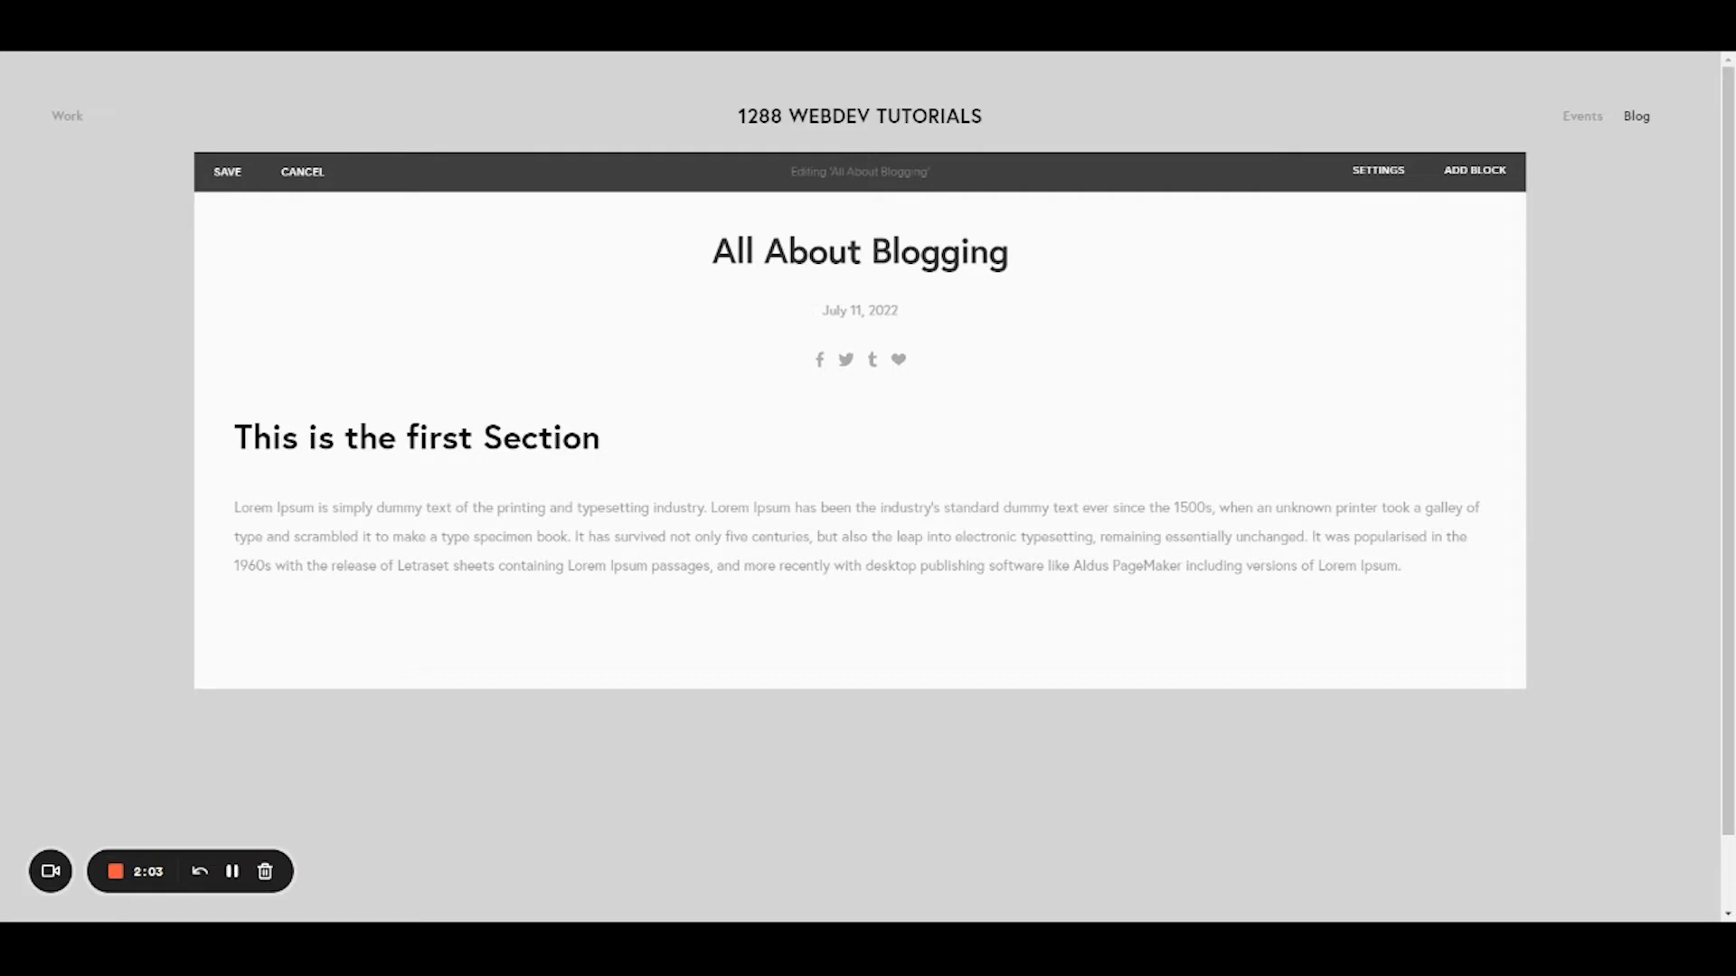
- Insert a Quote block with its default text below the Lorem Ipsum paragraph
mouse_move(861, 579)
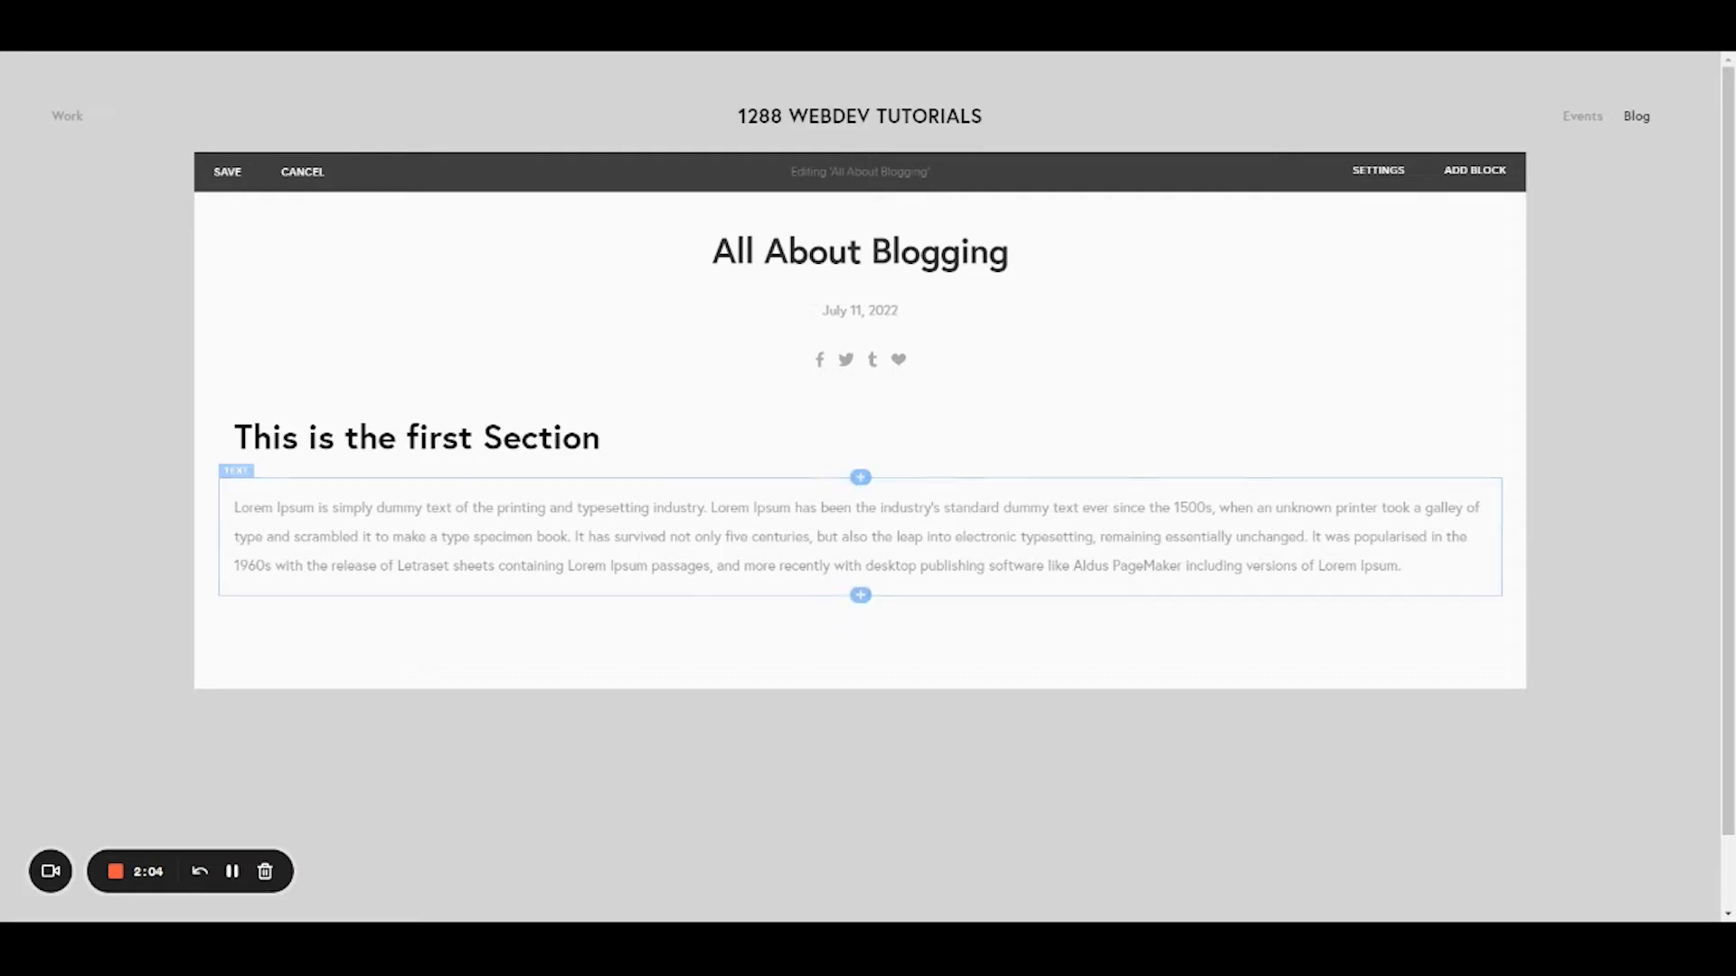
click(860, 596)
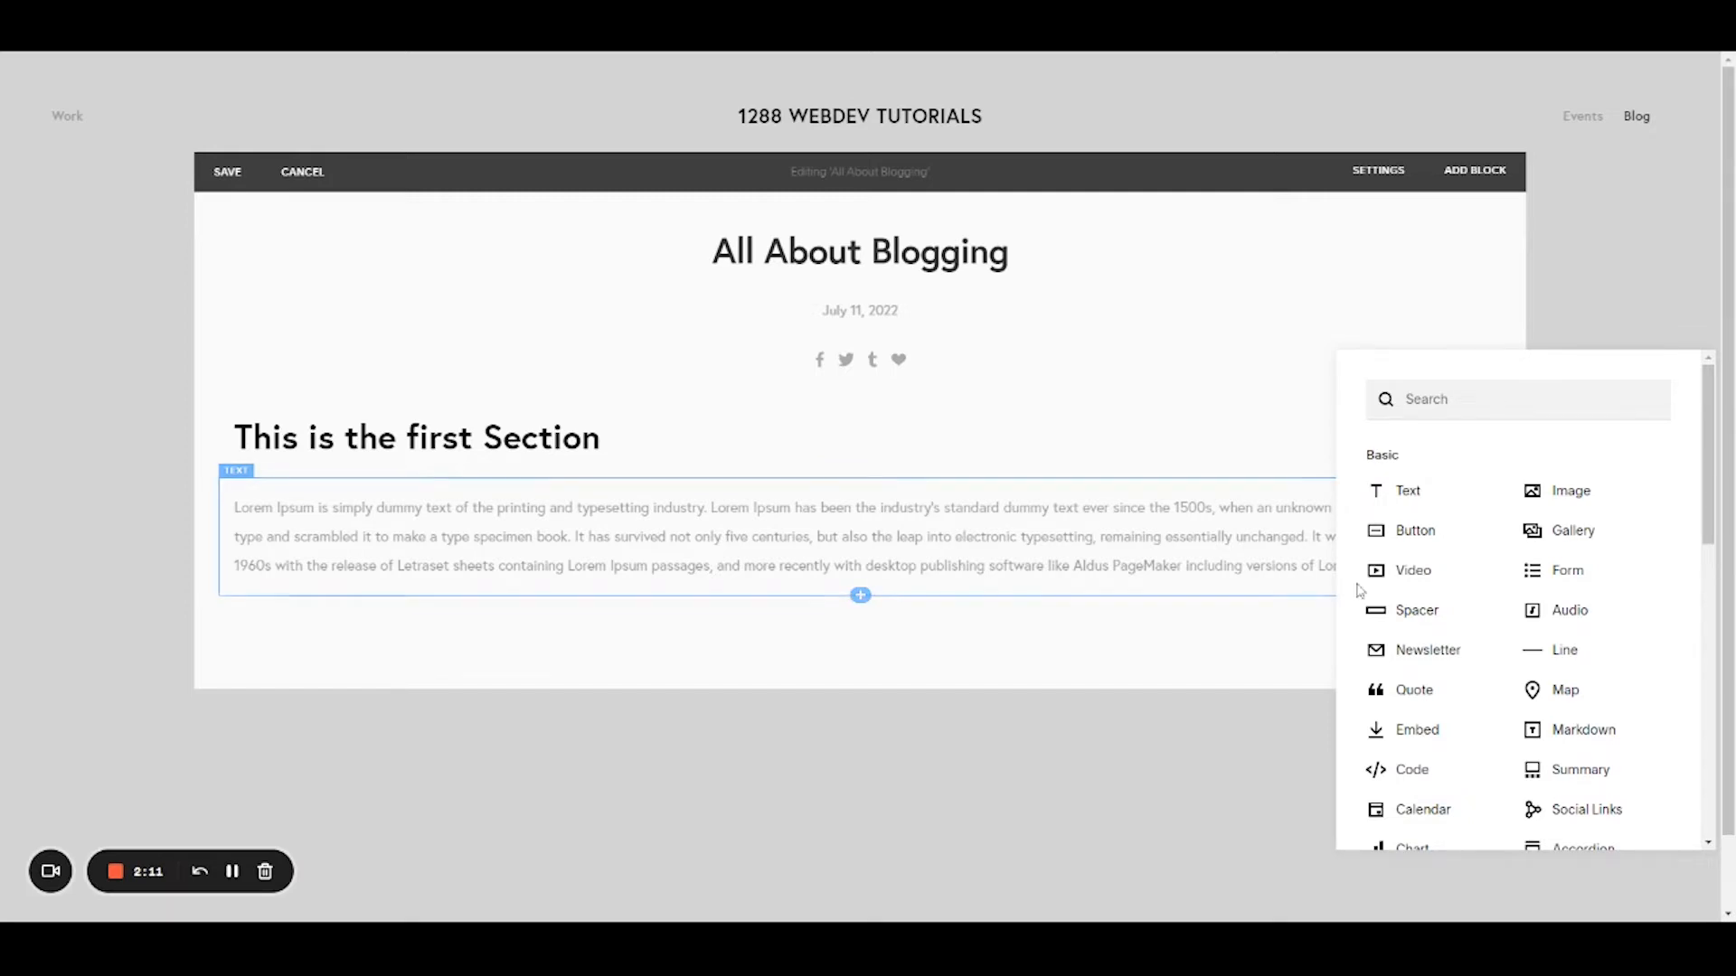
click(1415, 696)
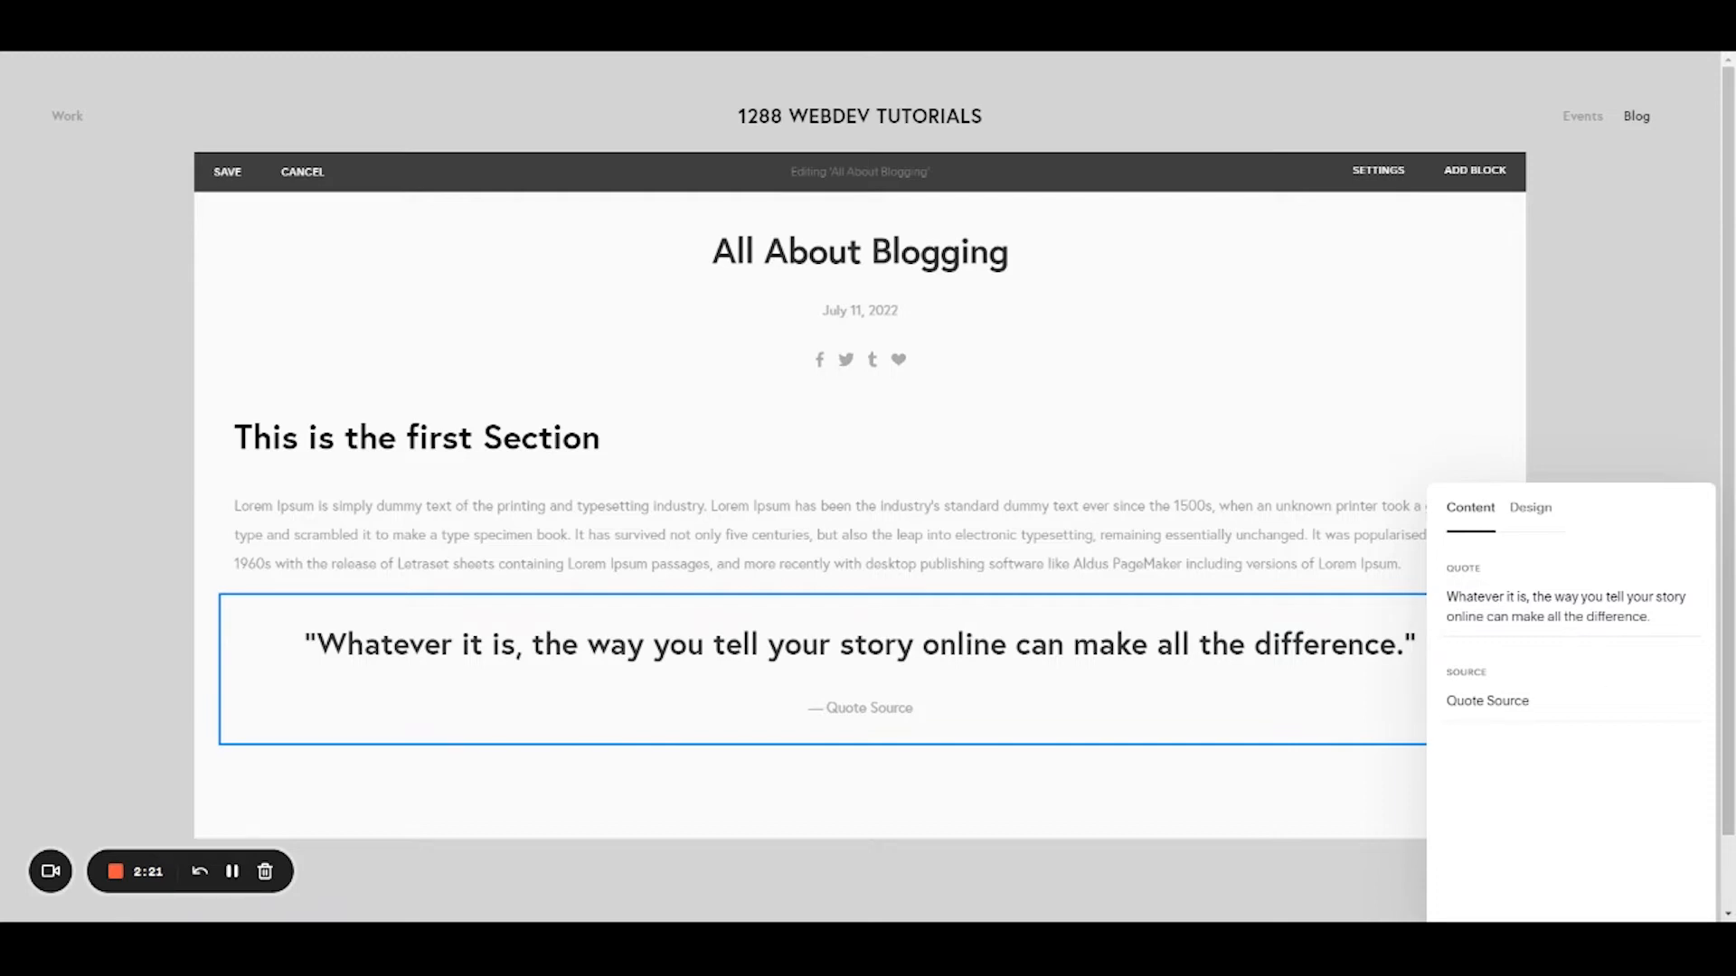
click(1552, 597)
click(1281, 786)
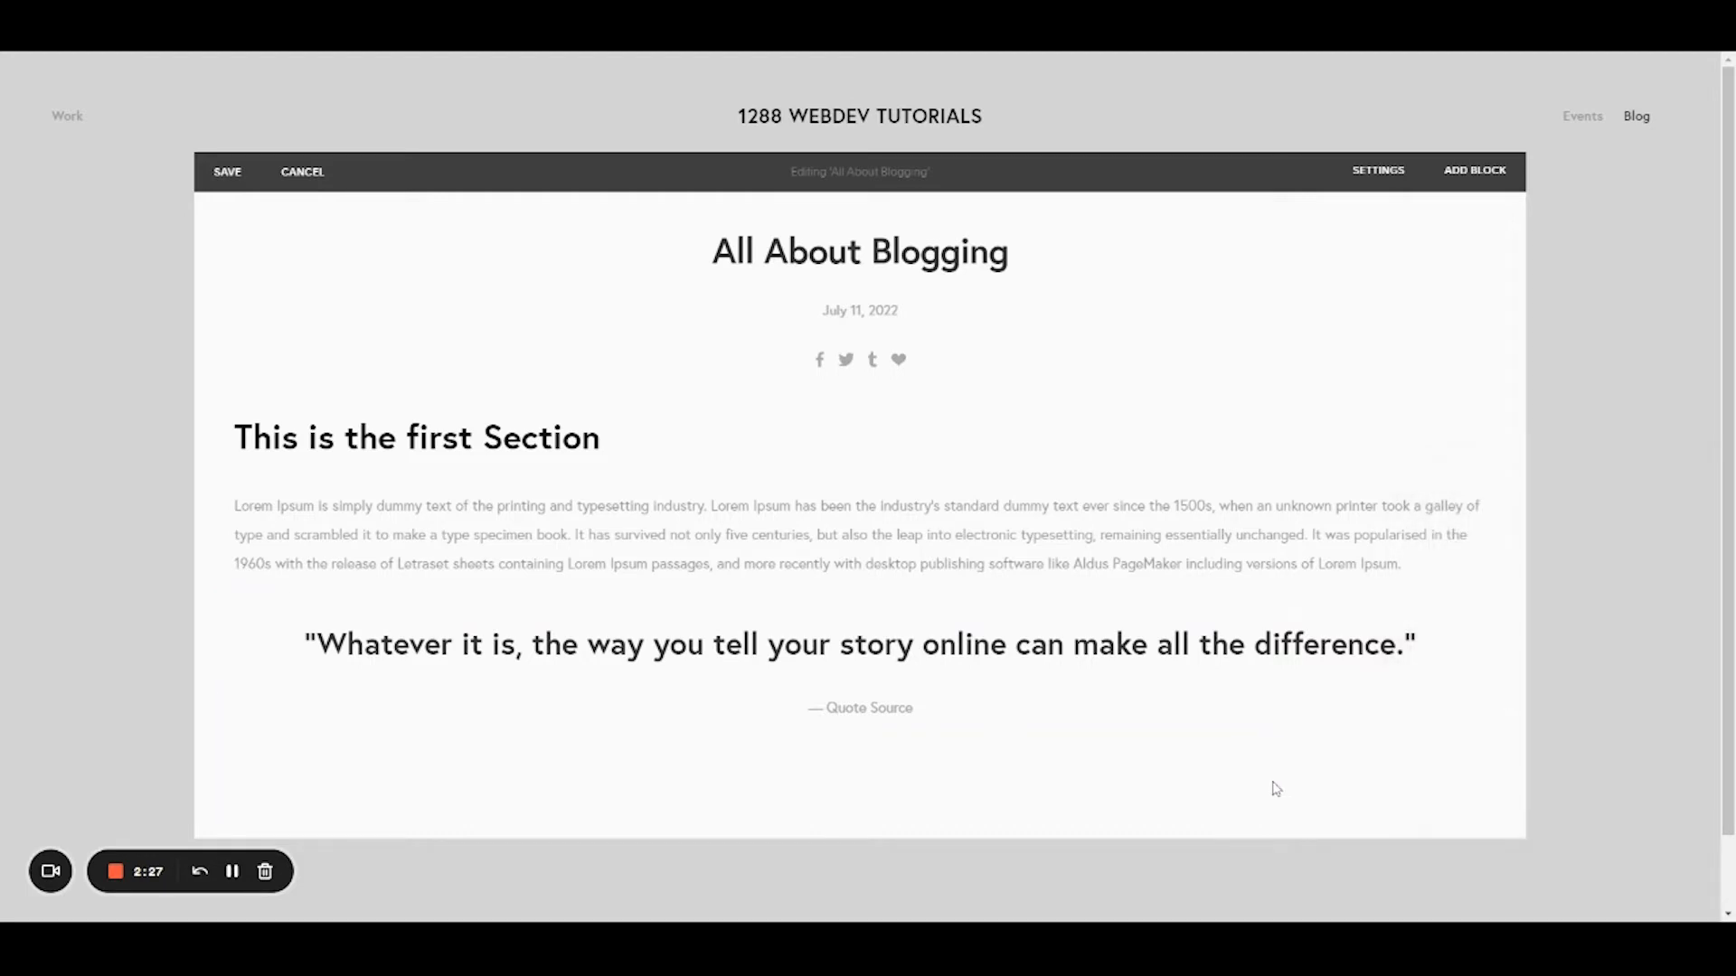
- Reopen the quote block's content settings and examine its quote and source fields
click(1022, 665)
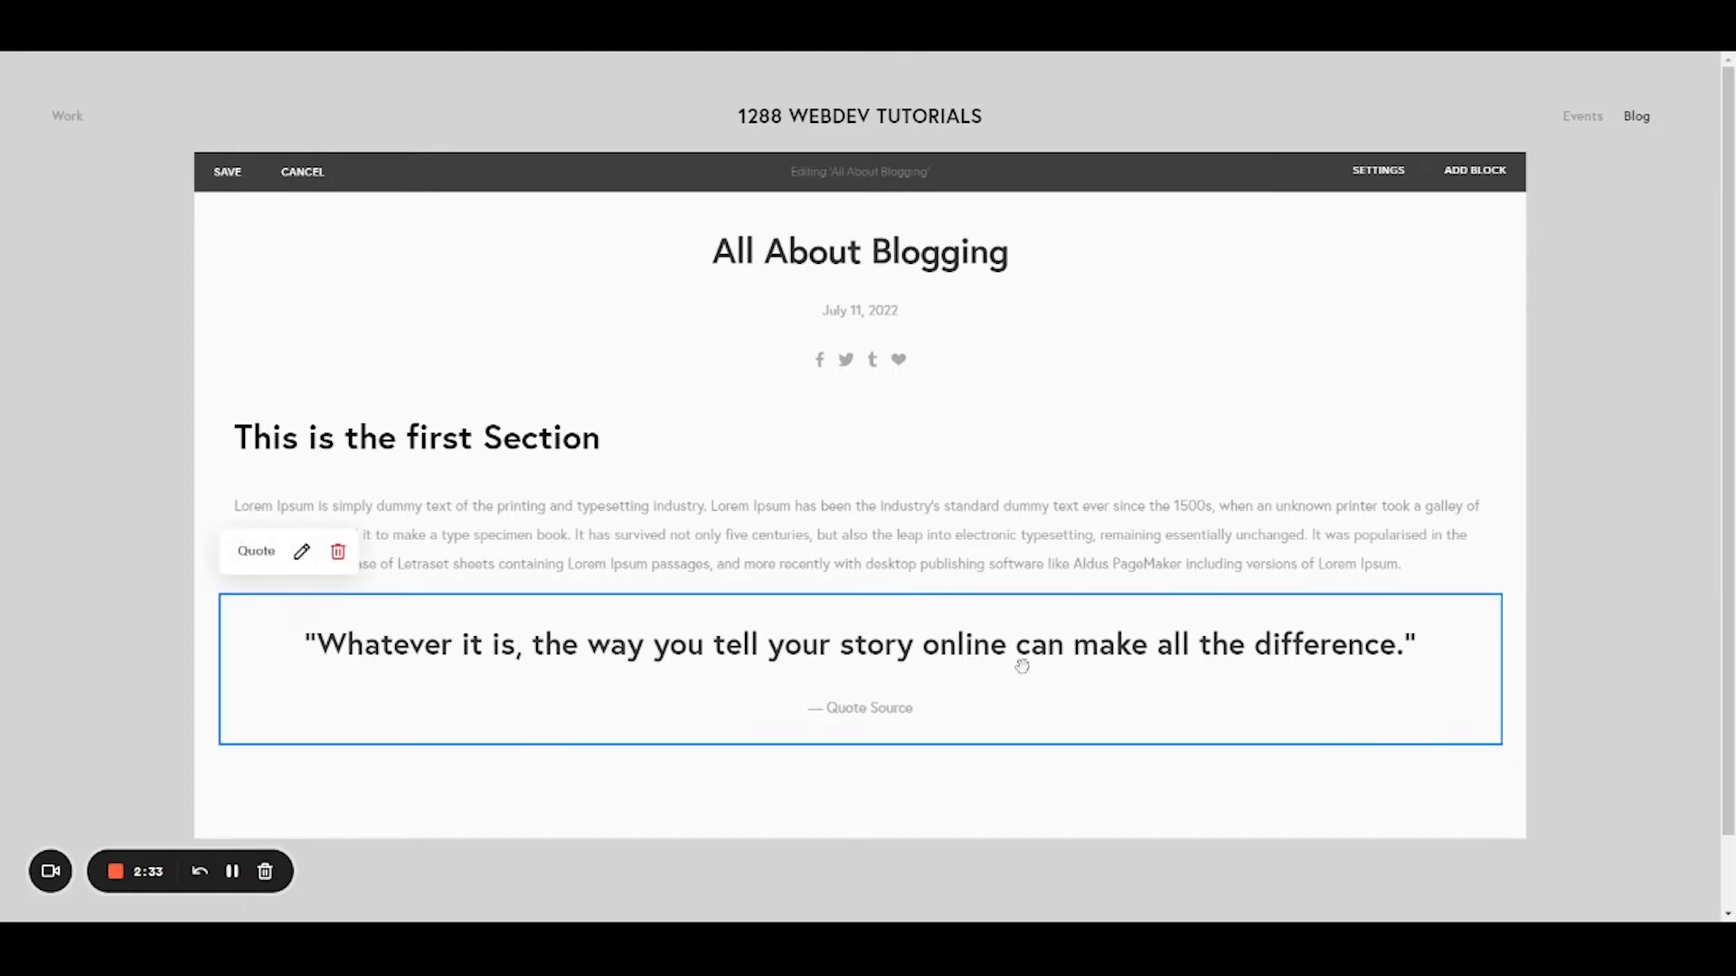
click(301, 553)
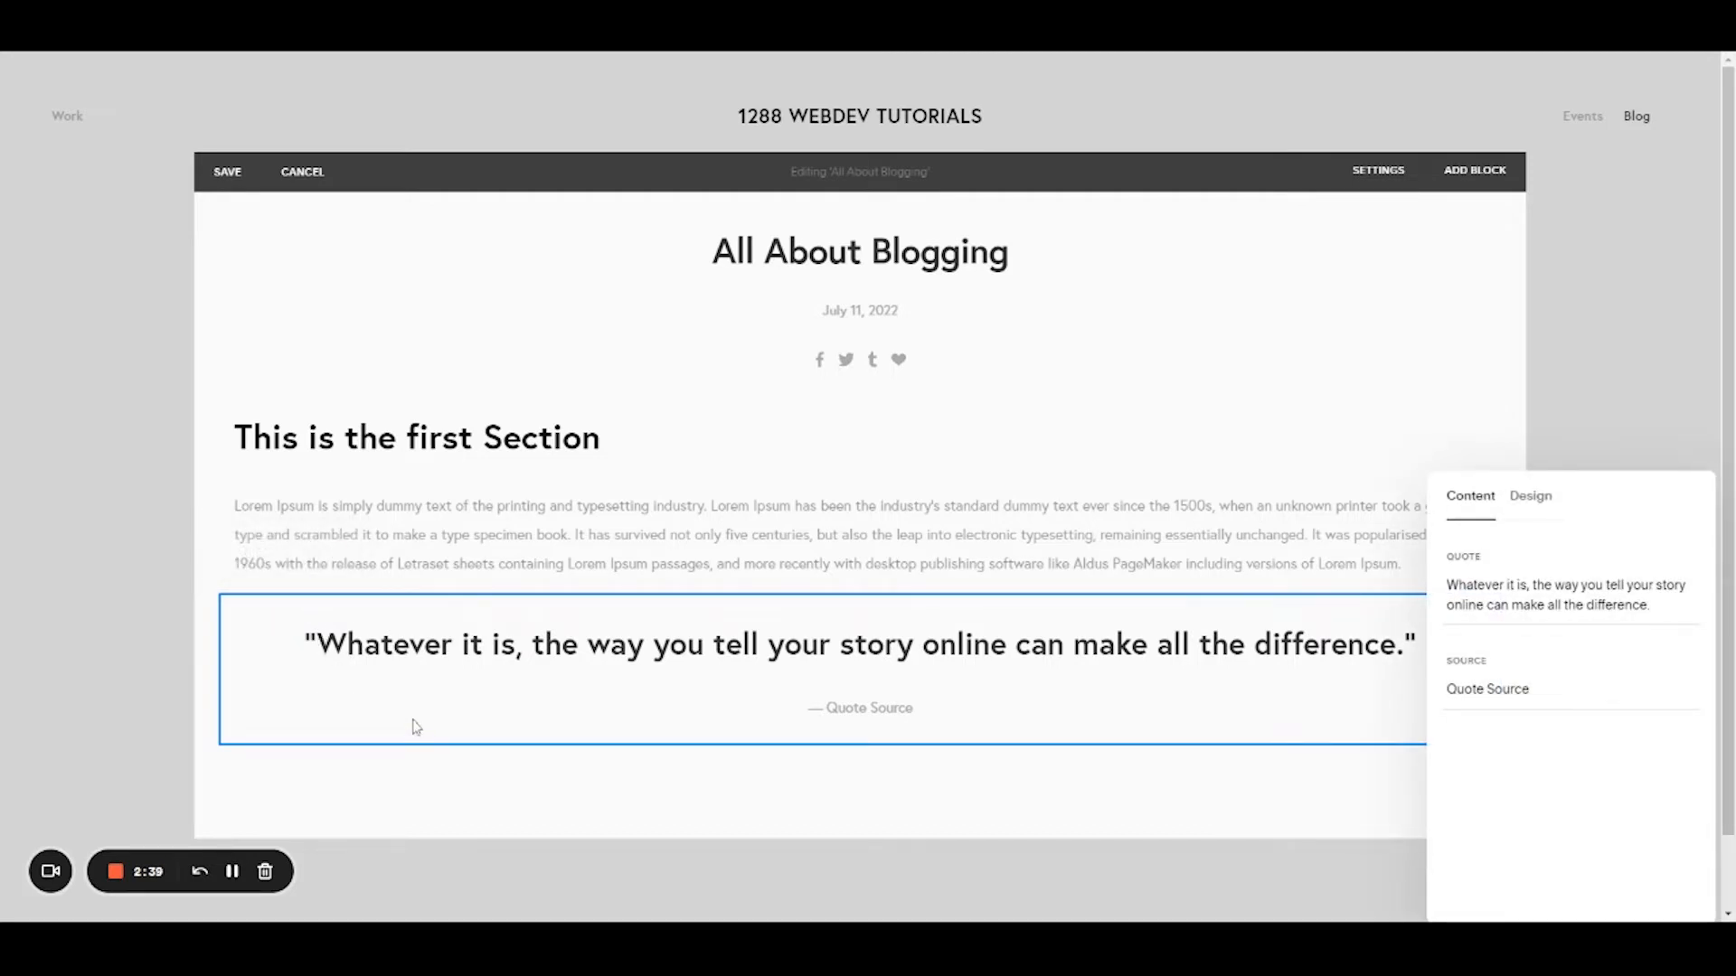
click(479, 799)
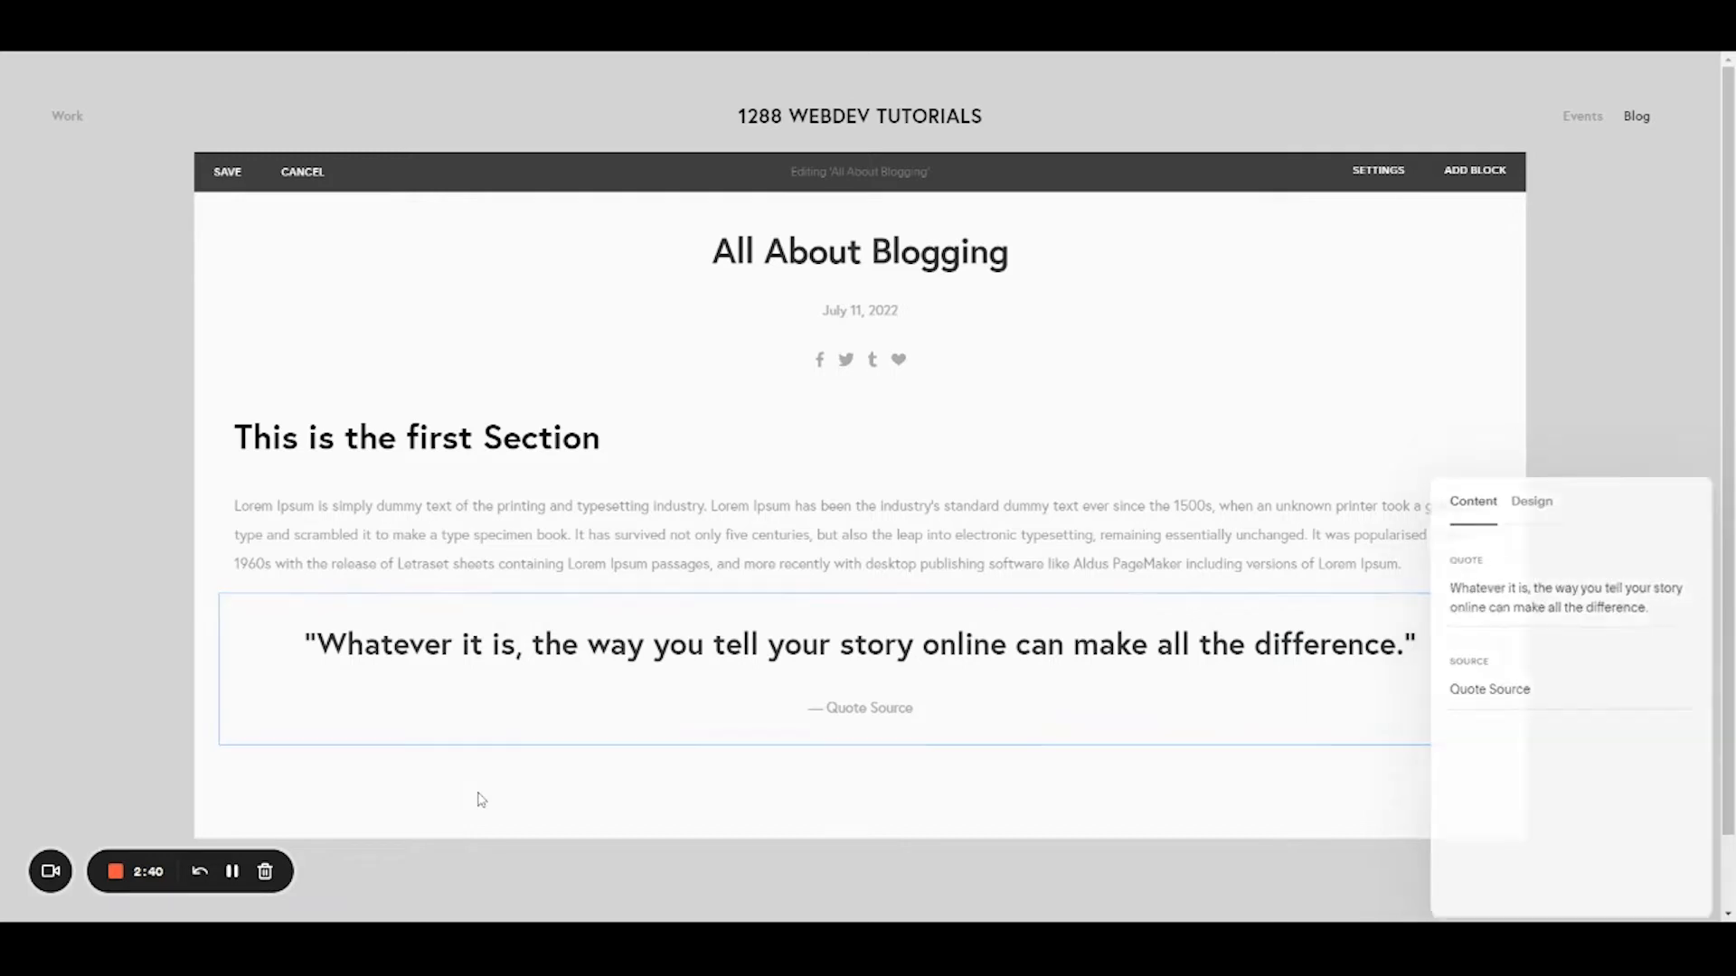
click(531, 680)
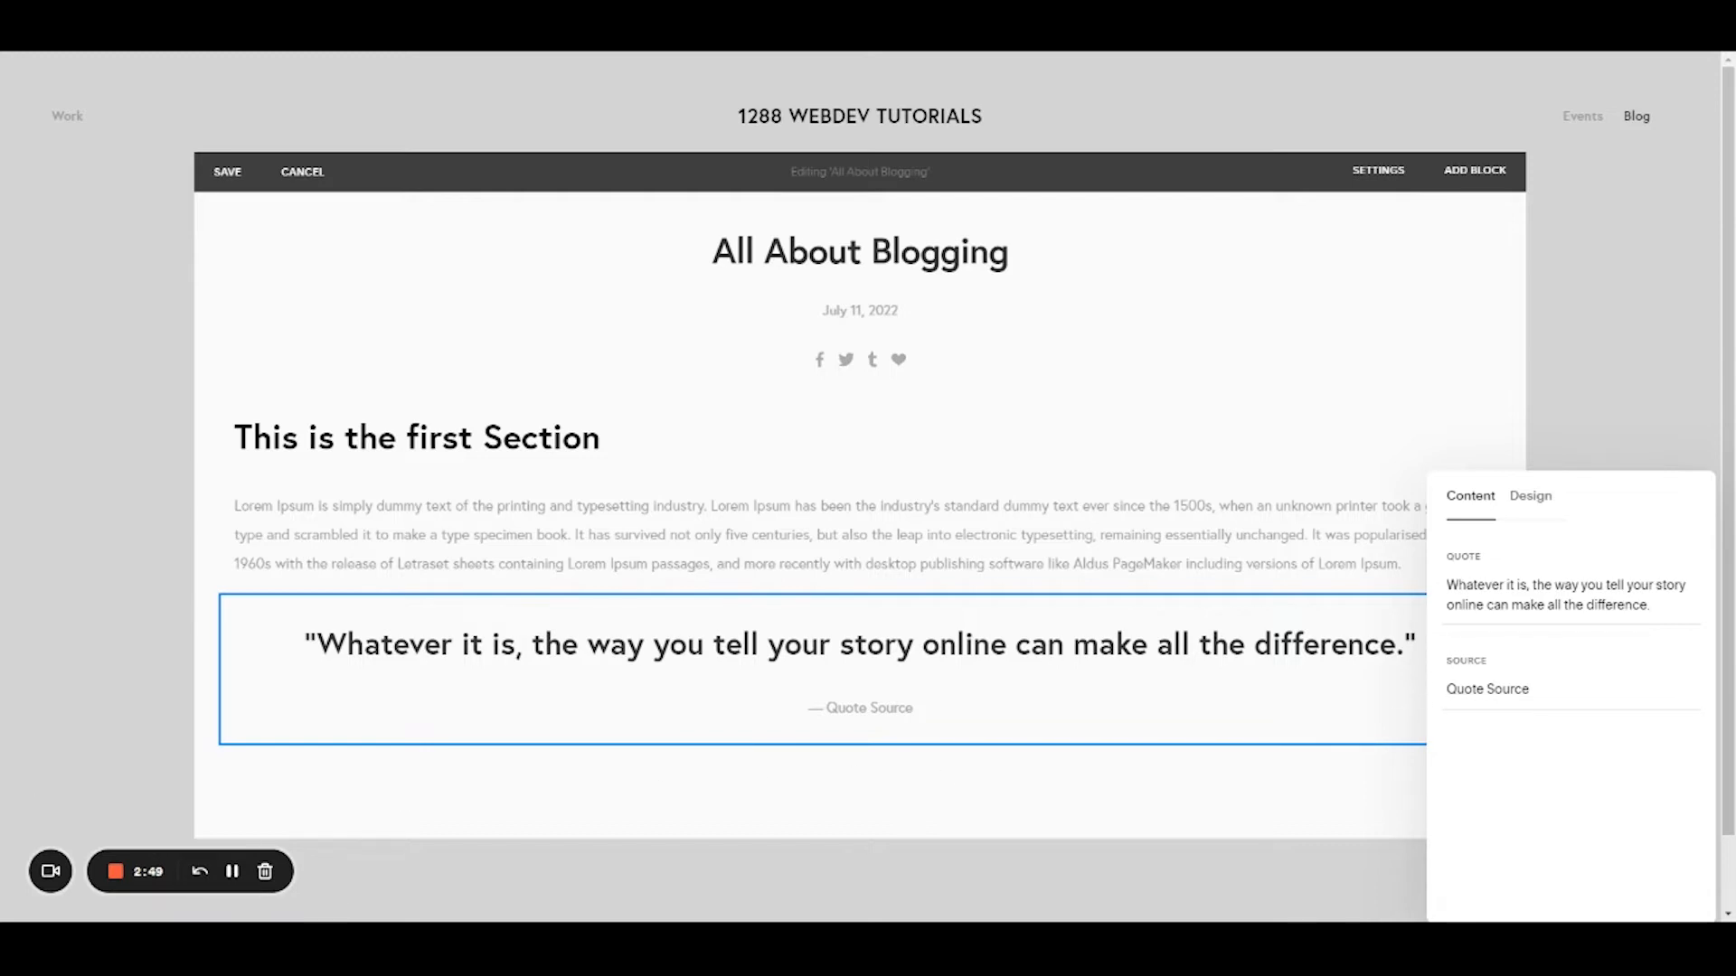
drag(1446, 585, 1654, 620)
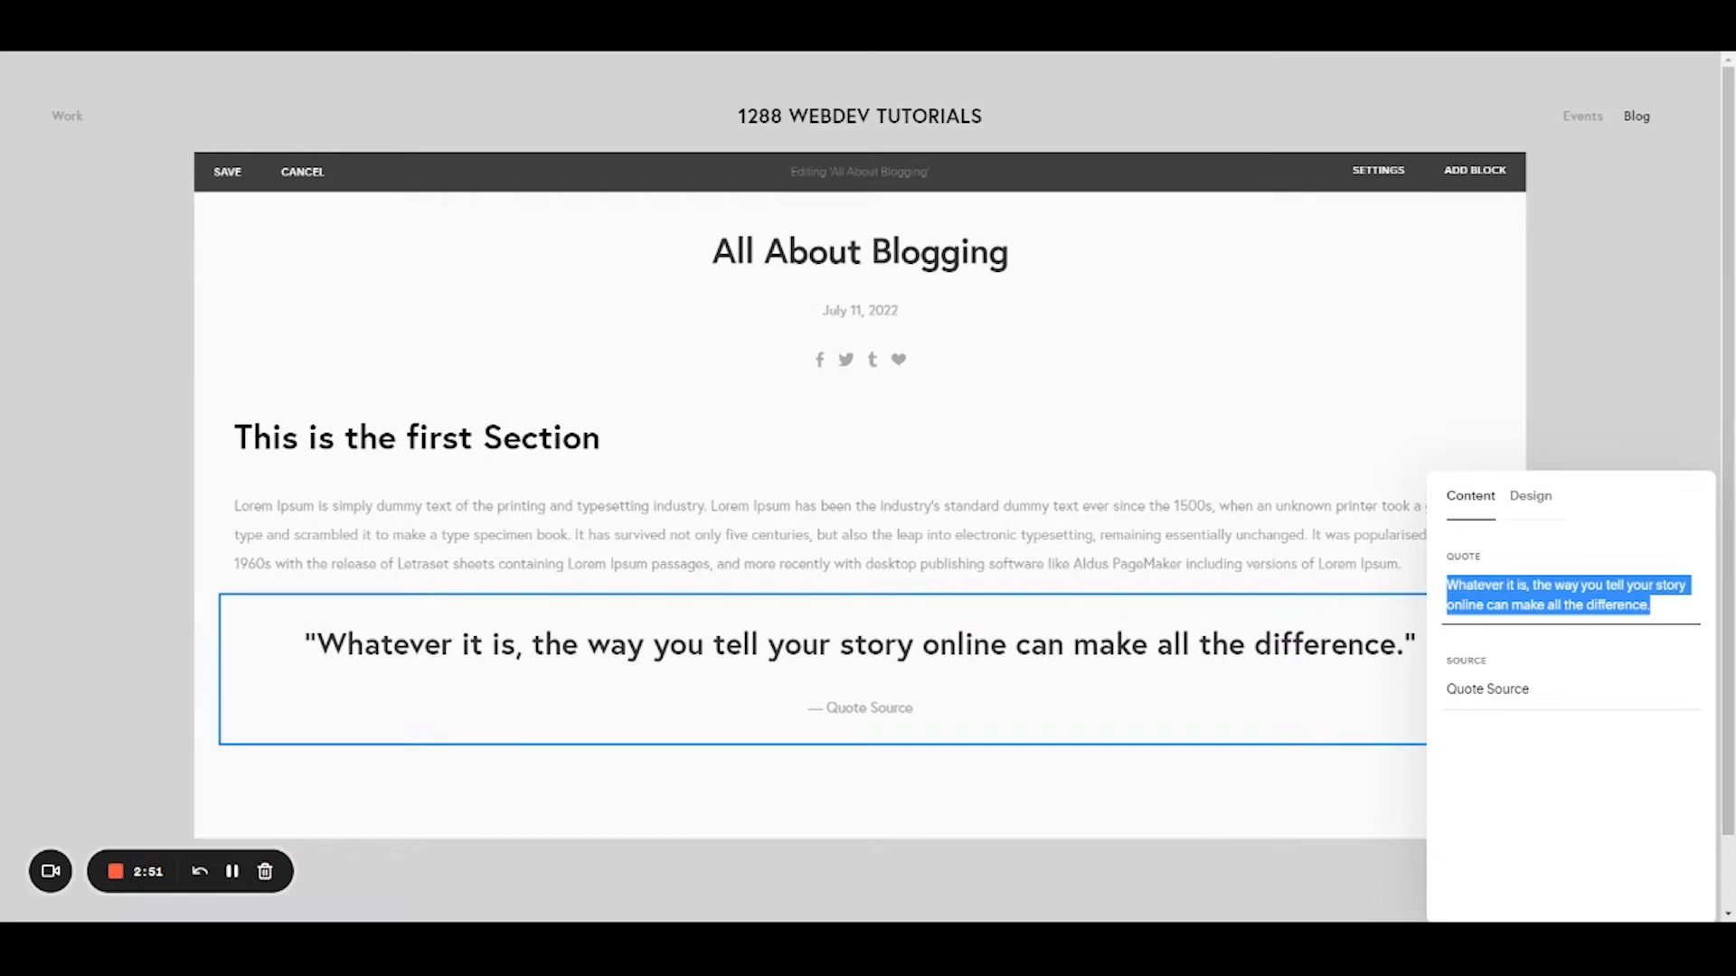
click(1534, 691)
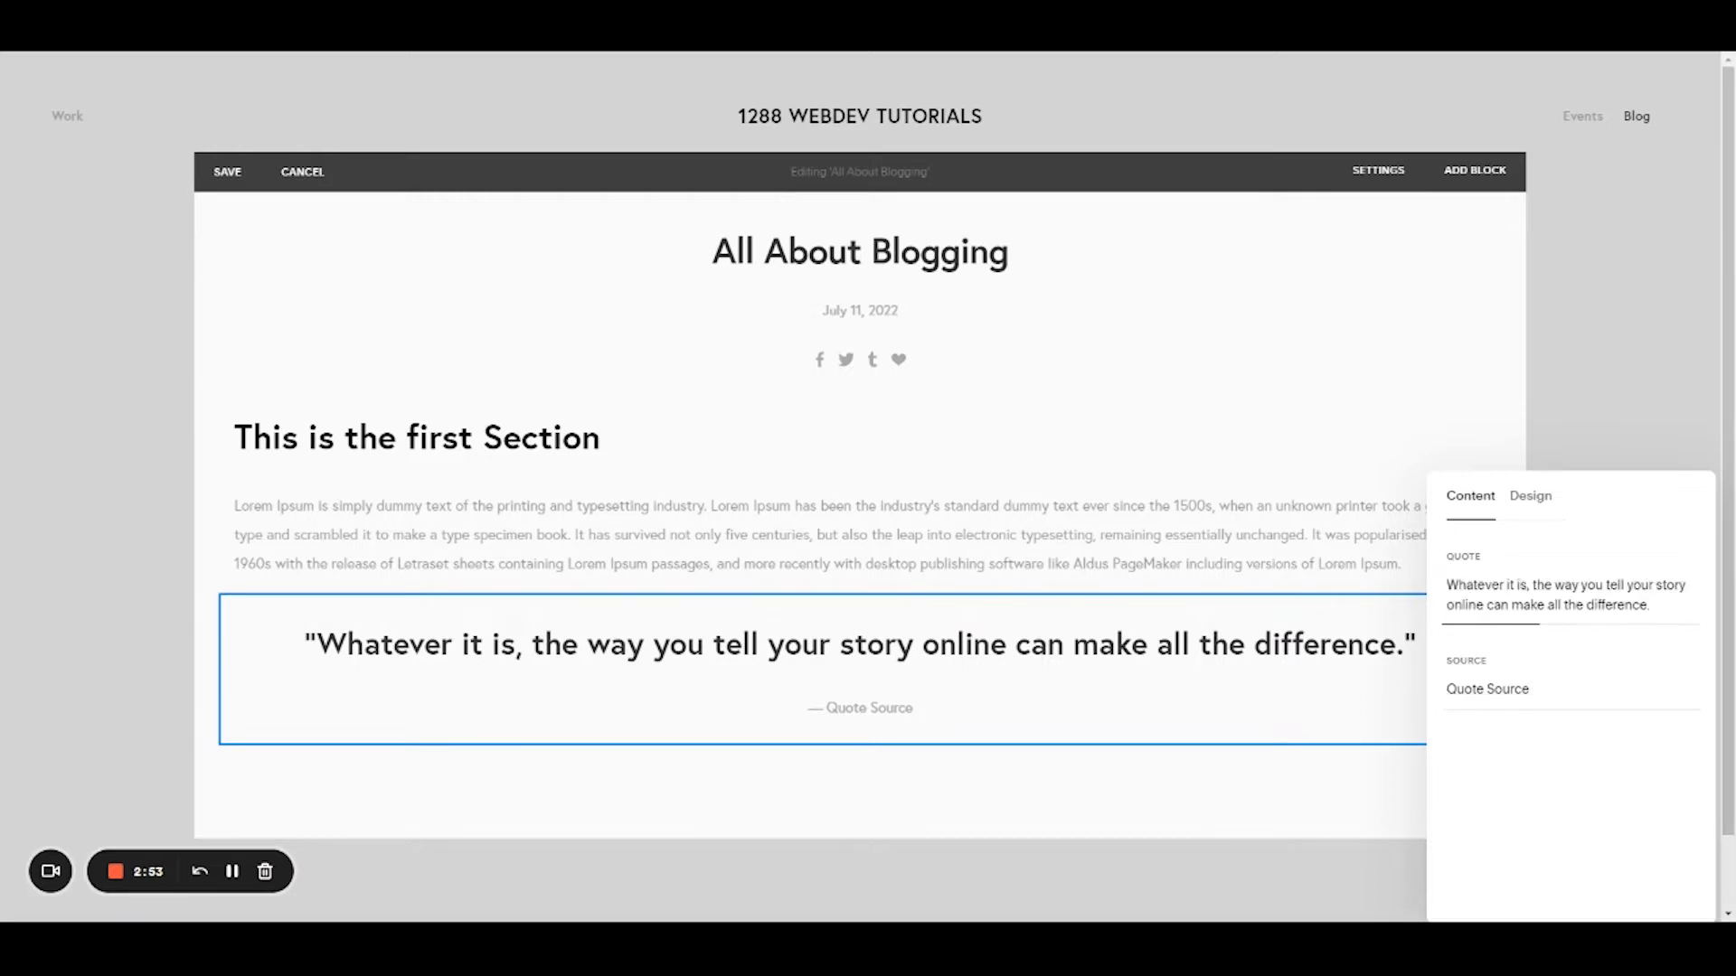
drag(1446, 690, 1529, 690)
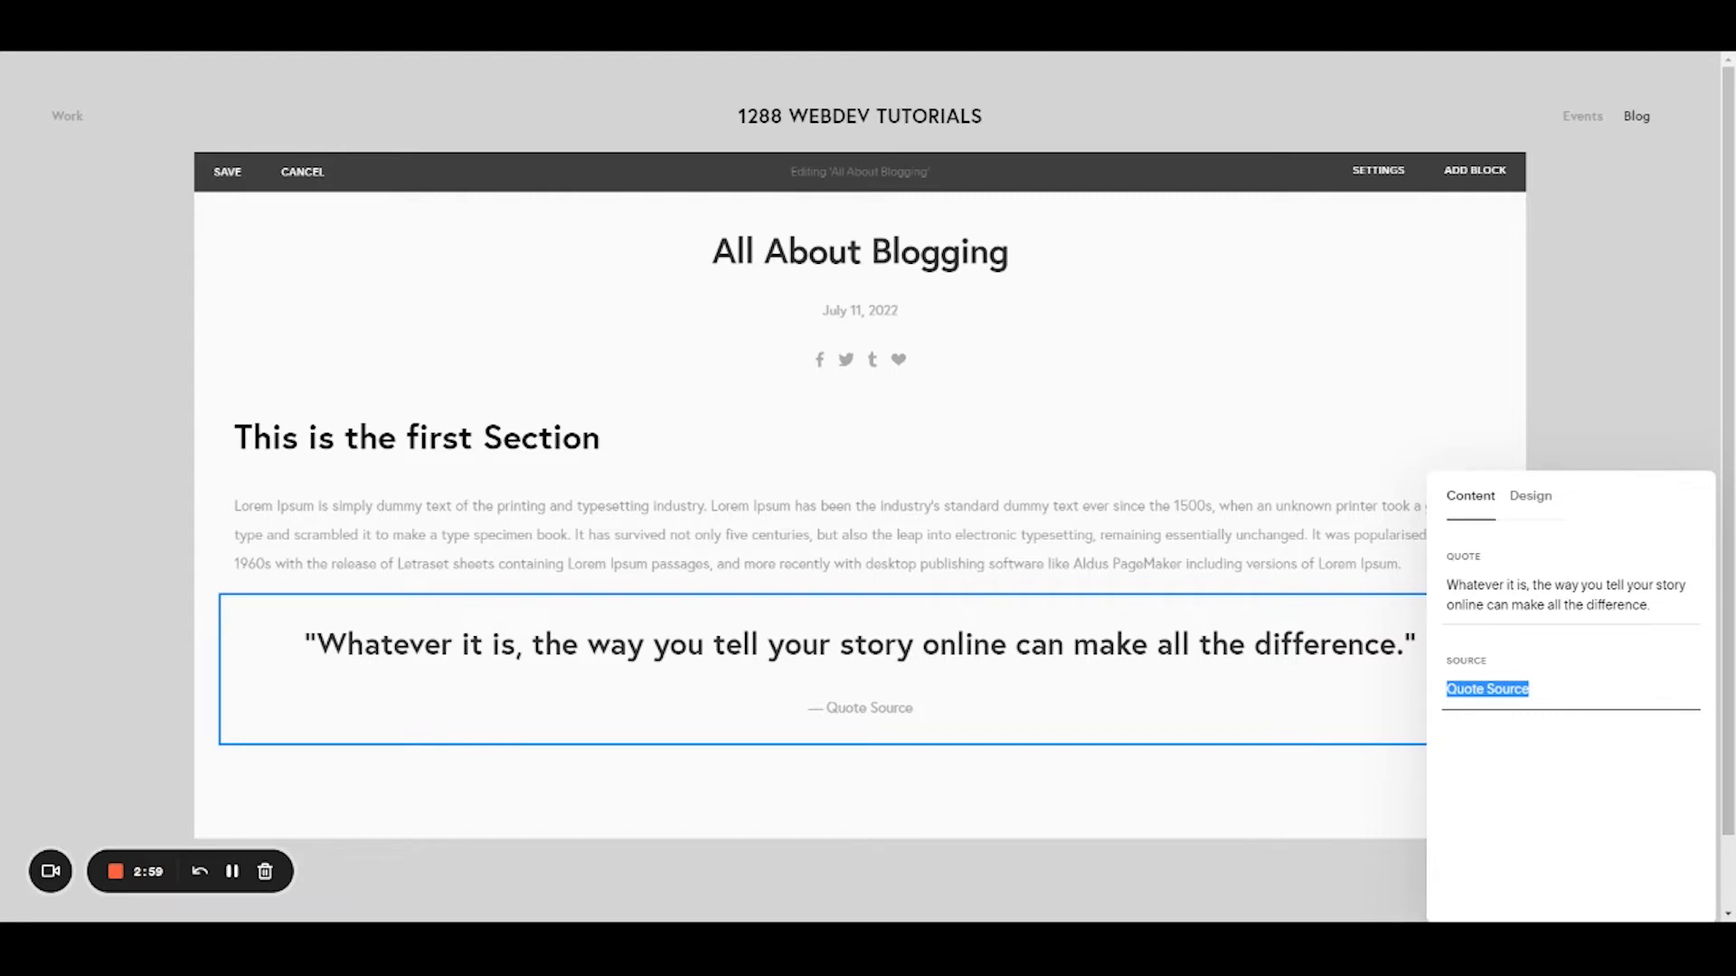
click(1302, 689)
click(1268, 778)
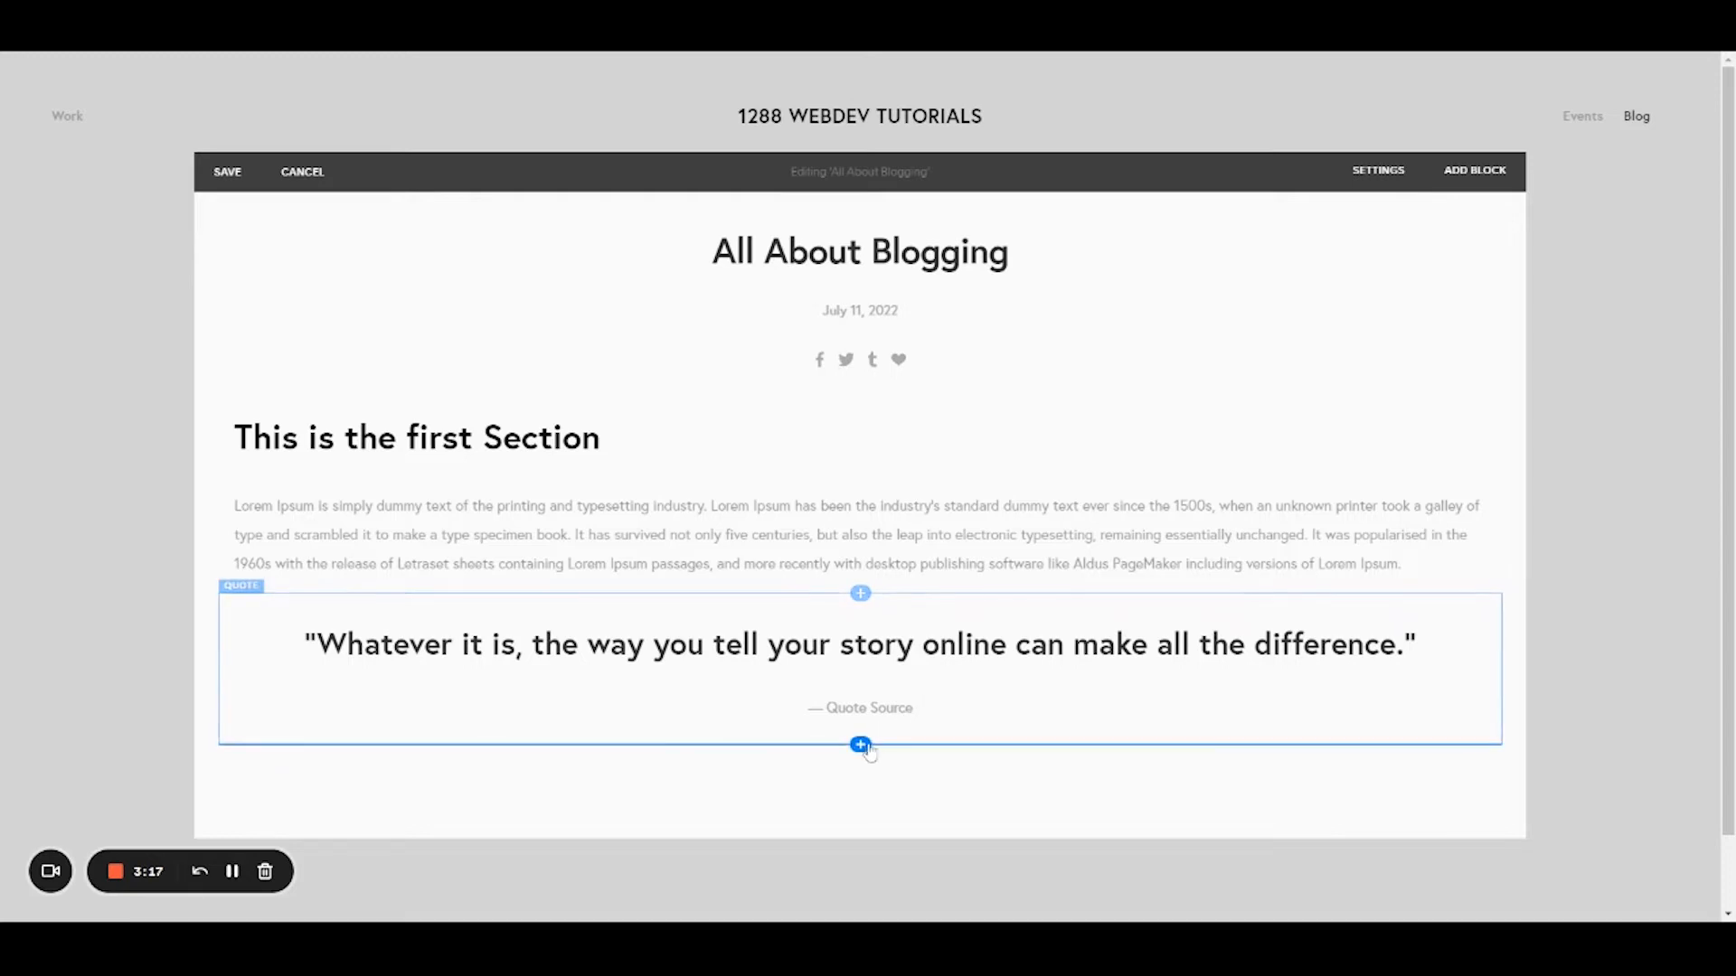
- Add a text block below the quote block containing the standard Lorem Ipsum paragraph
click(861, 746)
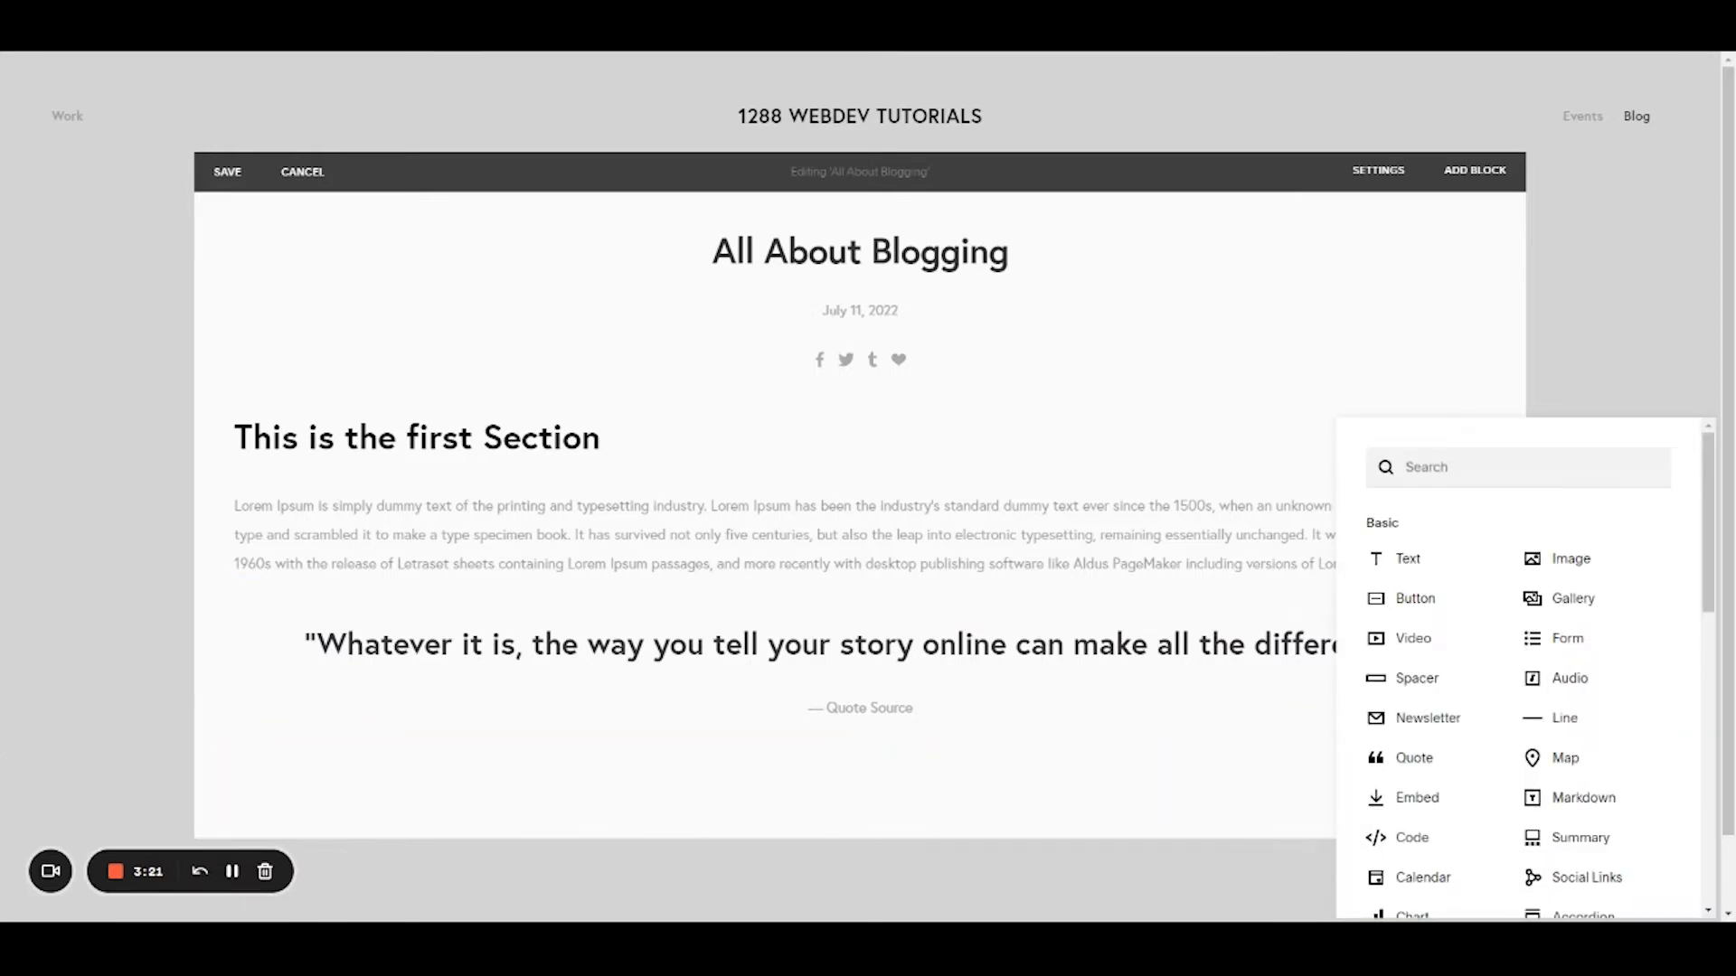
click(1404, 562)
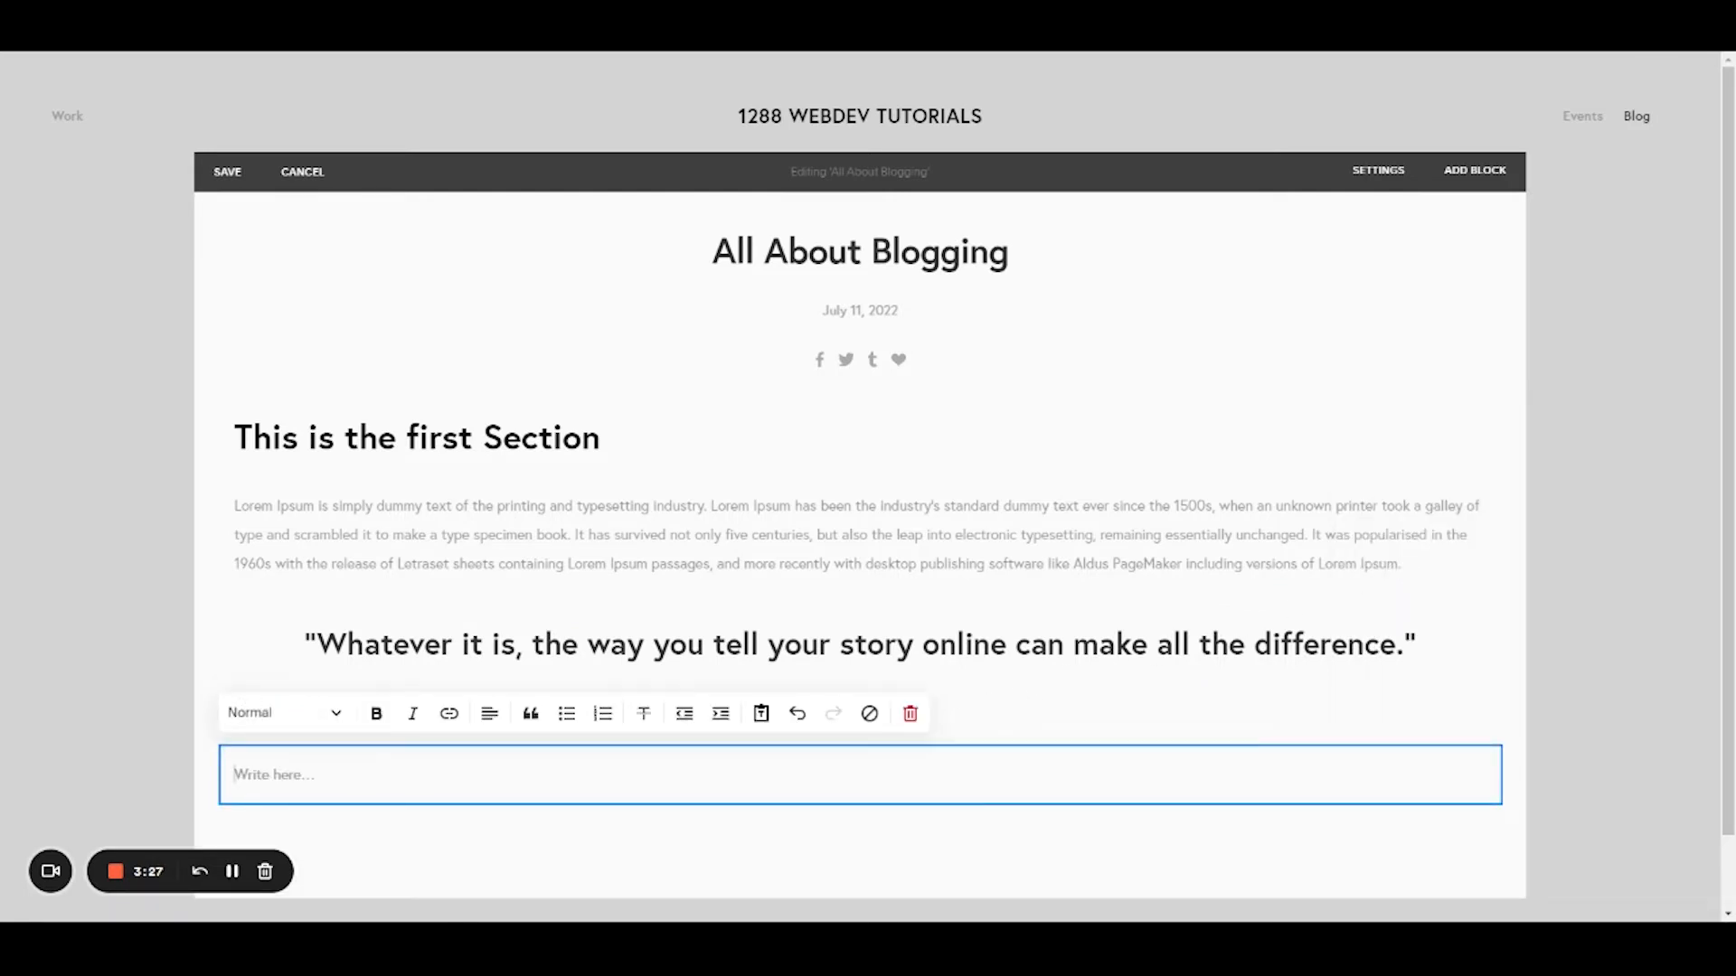
text(Lorem Ipsum is simply dummy text of the printing and typesetting industry. Lorem Ipsum has been the industry's standard dummy text ever since the 1500s, when an unknown printer took a galley of type and scrambled it to make a type specimen book. It has survived not only five centuries, but also the leap into electronic typesetting, remaining essentially unchanged. It was popularised in the 1960s with the release of Letraset sheets containing Lorem Ipsum passages, and more recently with desktop publishing software like Aldus PageMaker including versions of Lorem Ipsum.)
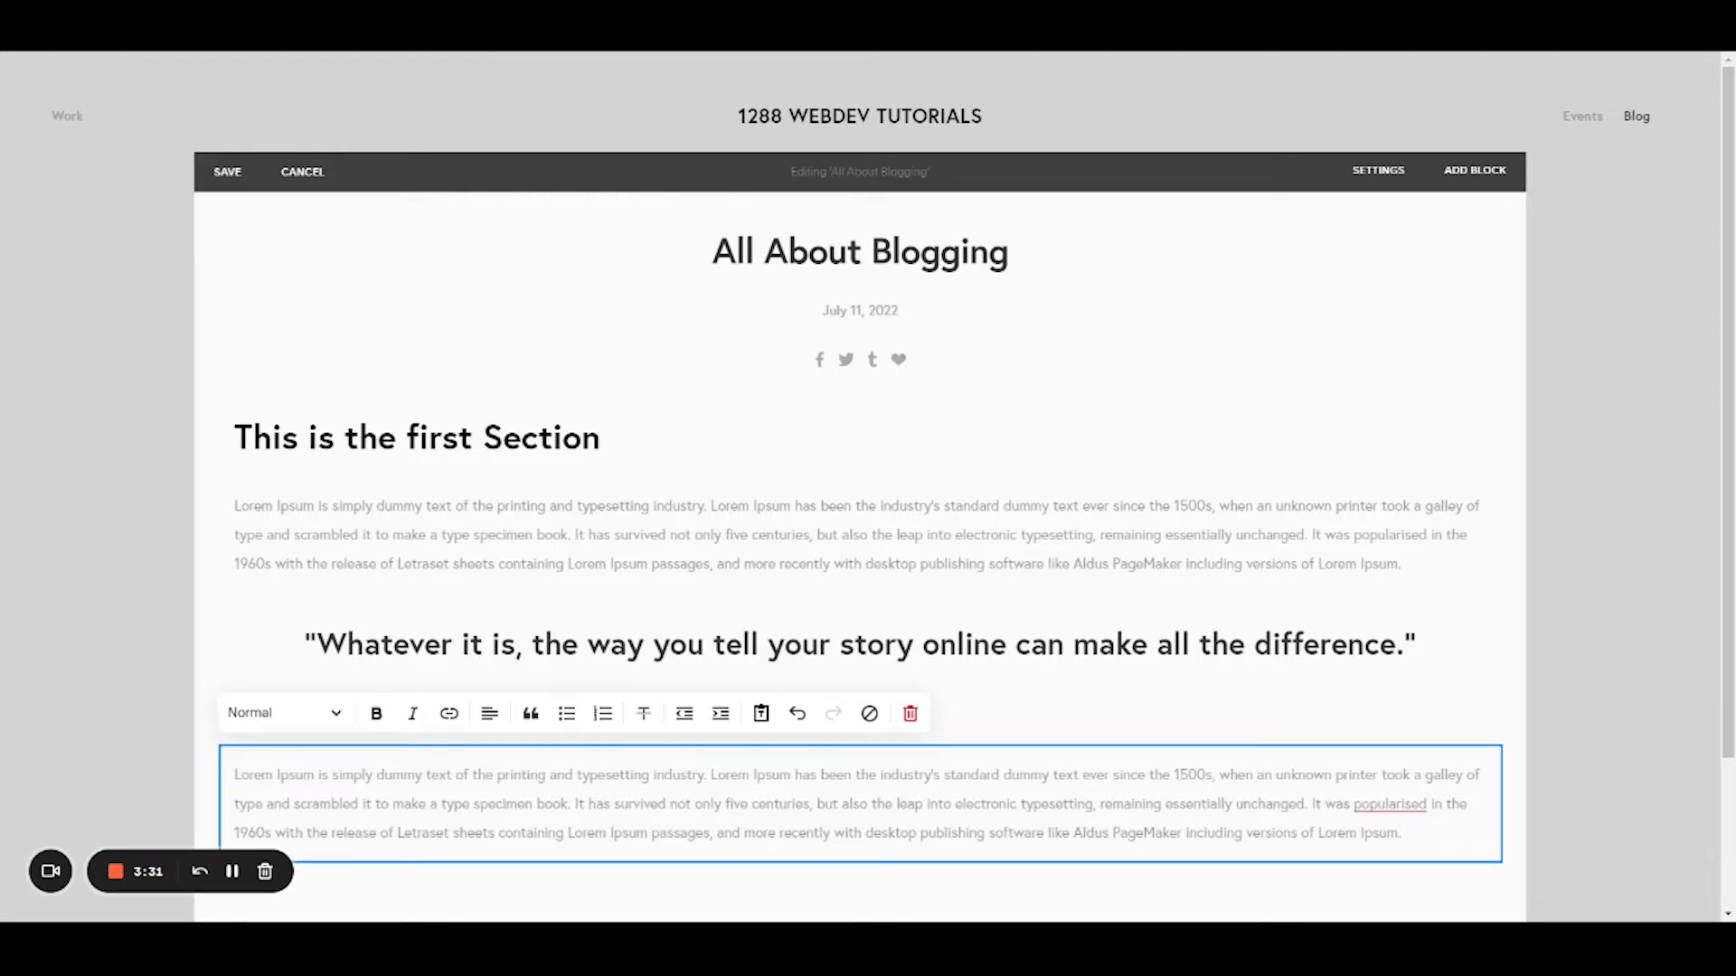
- Below that paragraph, add a blockquote reading "Whatever it is, the way you tell your story online can make all the difference." with "— Quote Source" beneath
key(Return)
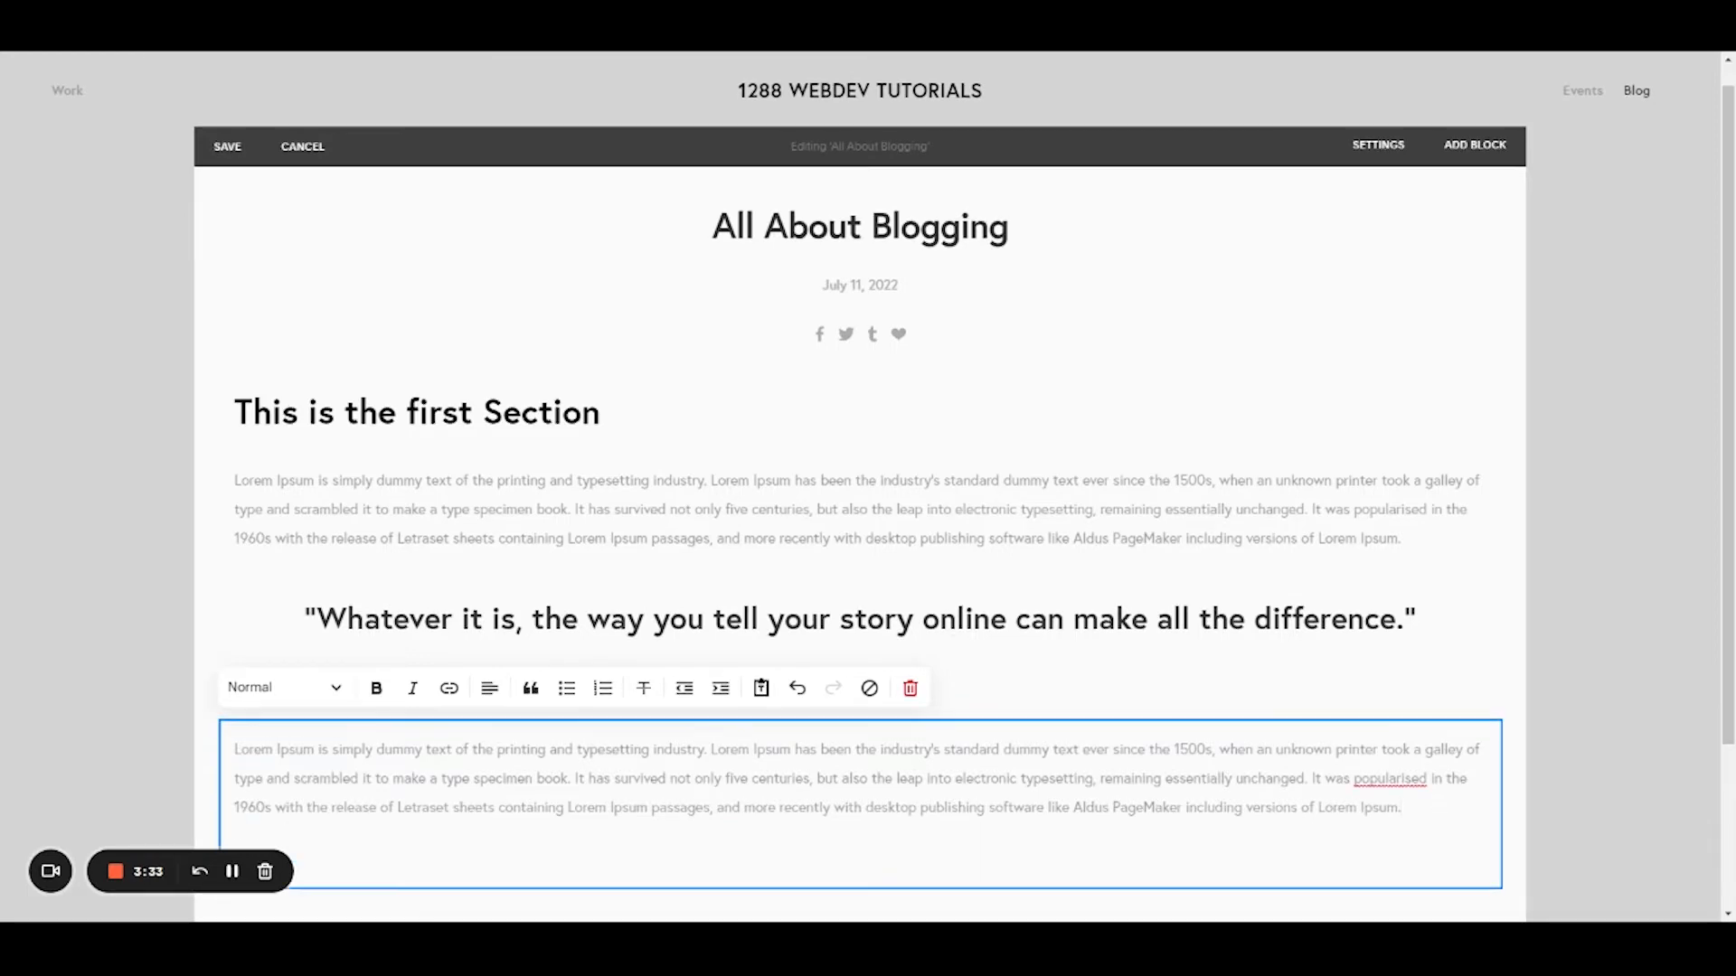
key(Return)
key(Return)
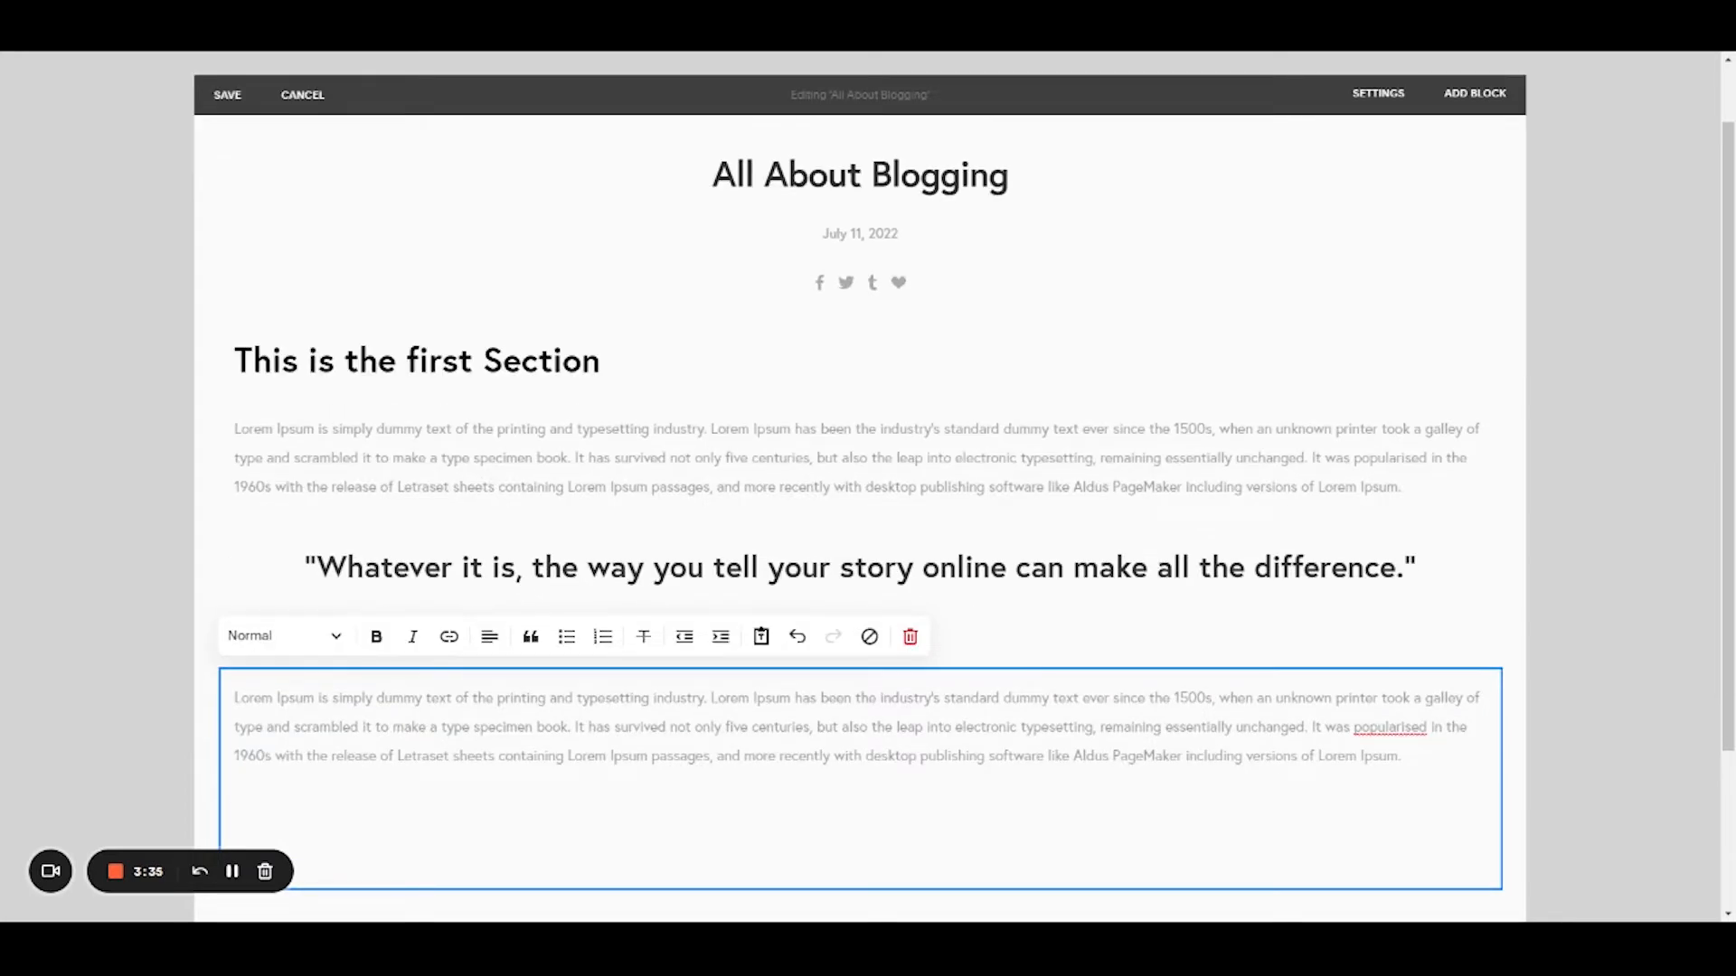
click(532, 638)
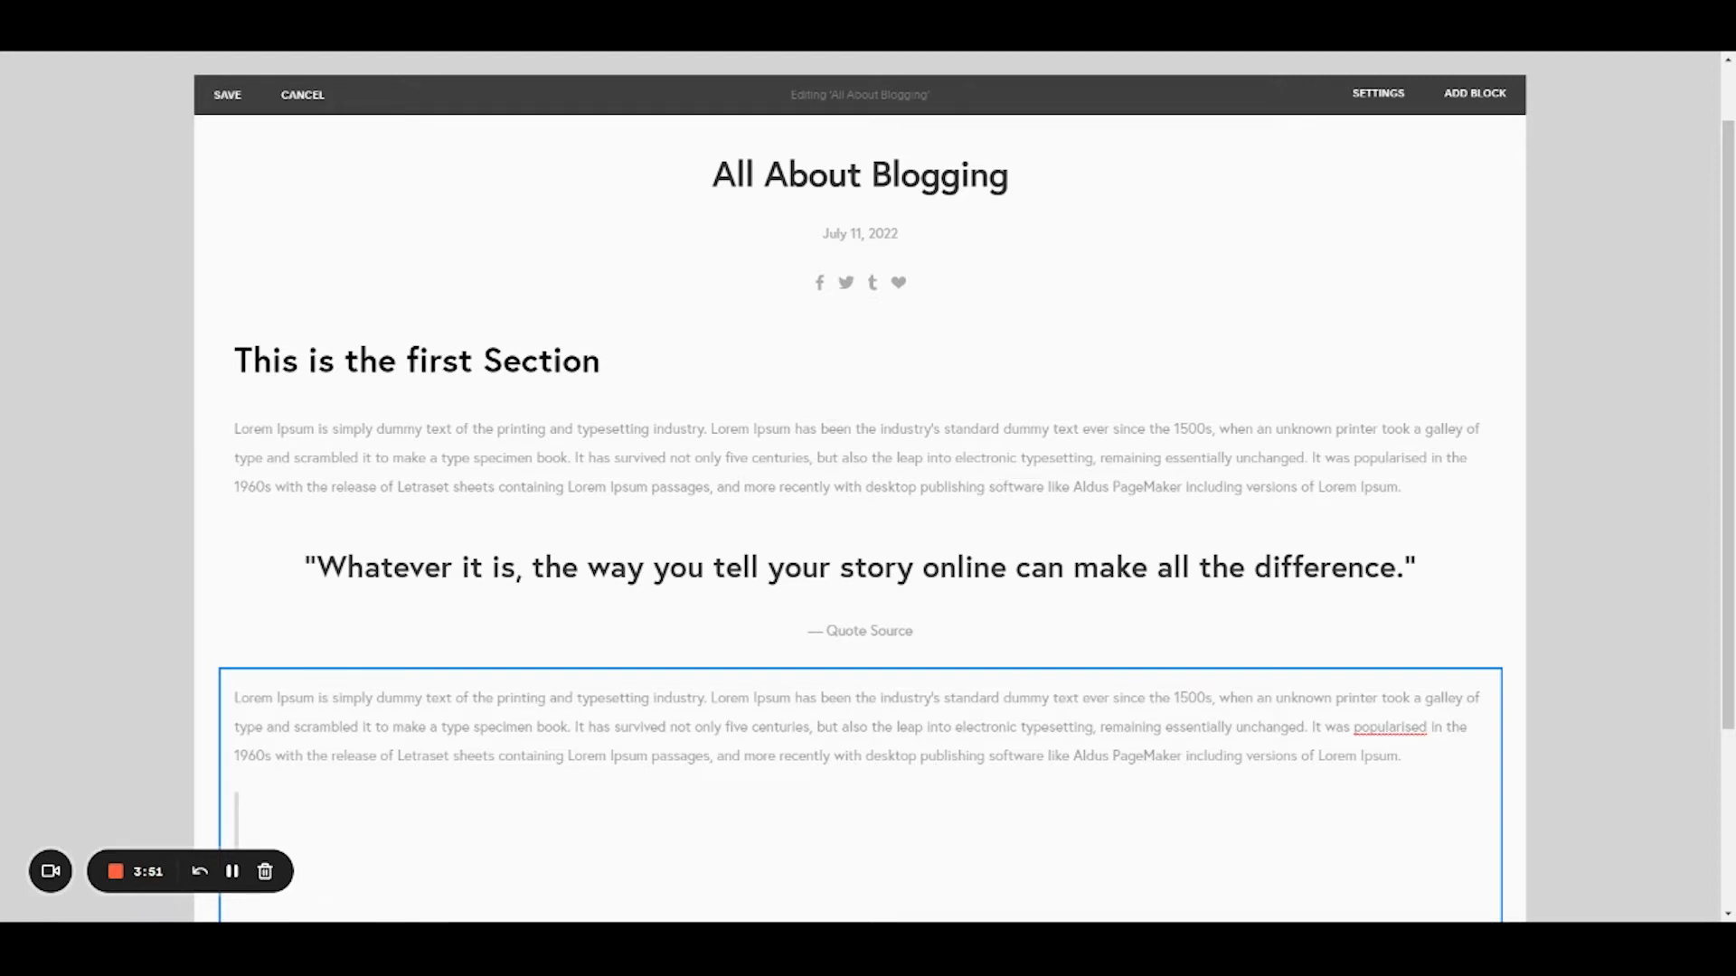
click(256, 826)
text("Whatever it is, the way you tell your story online can make all the difference.")
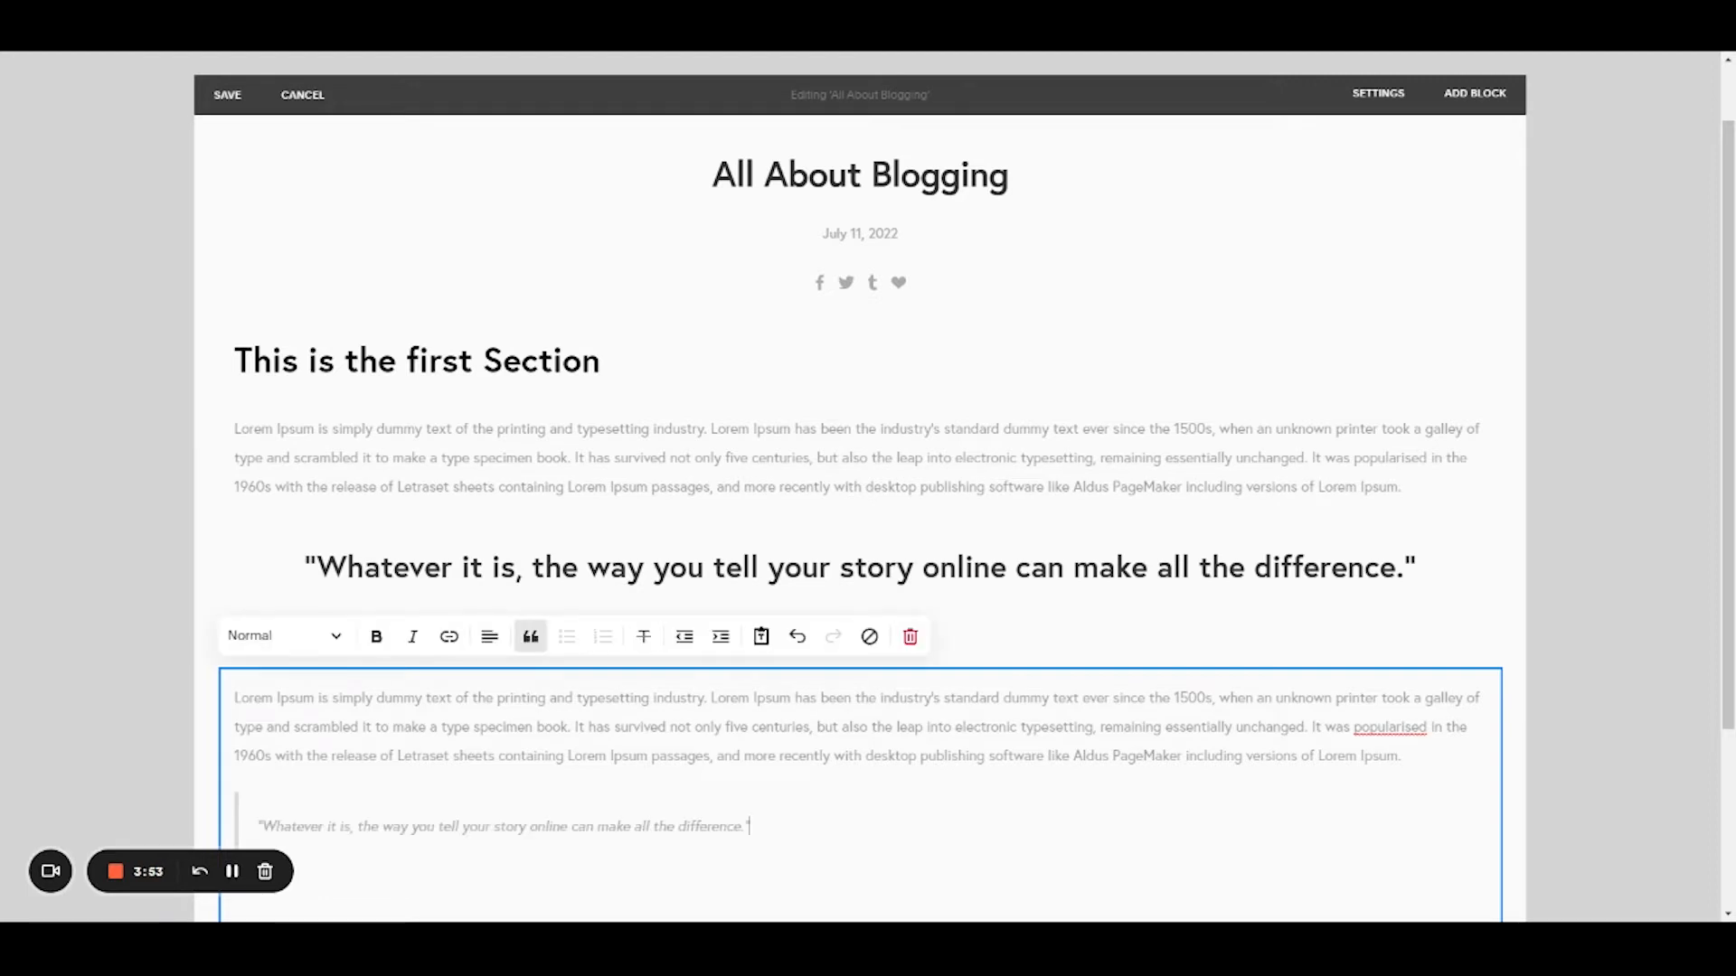
scroll(964, 488, down, 1)
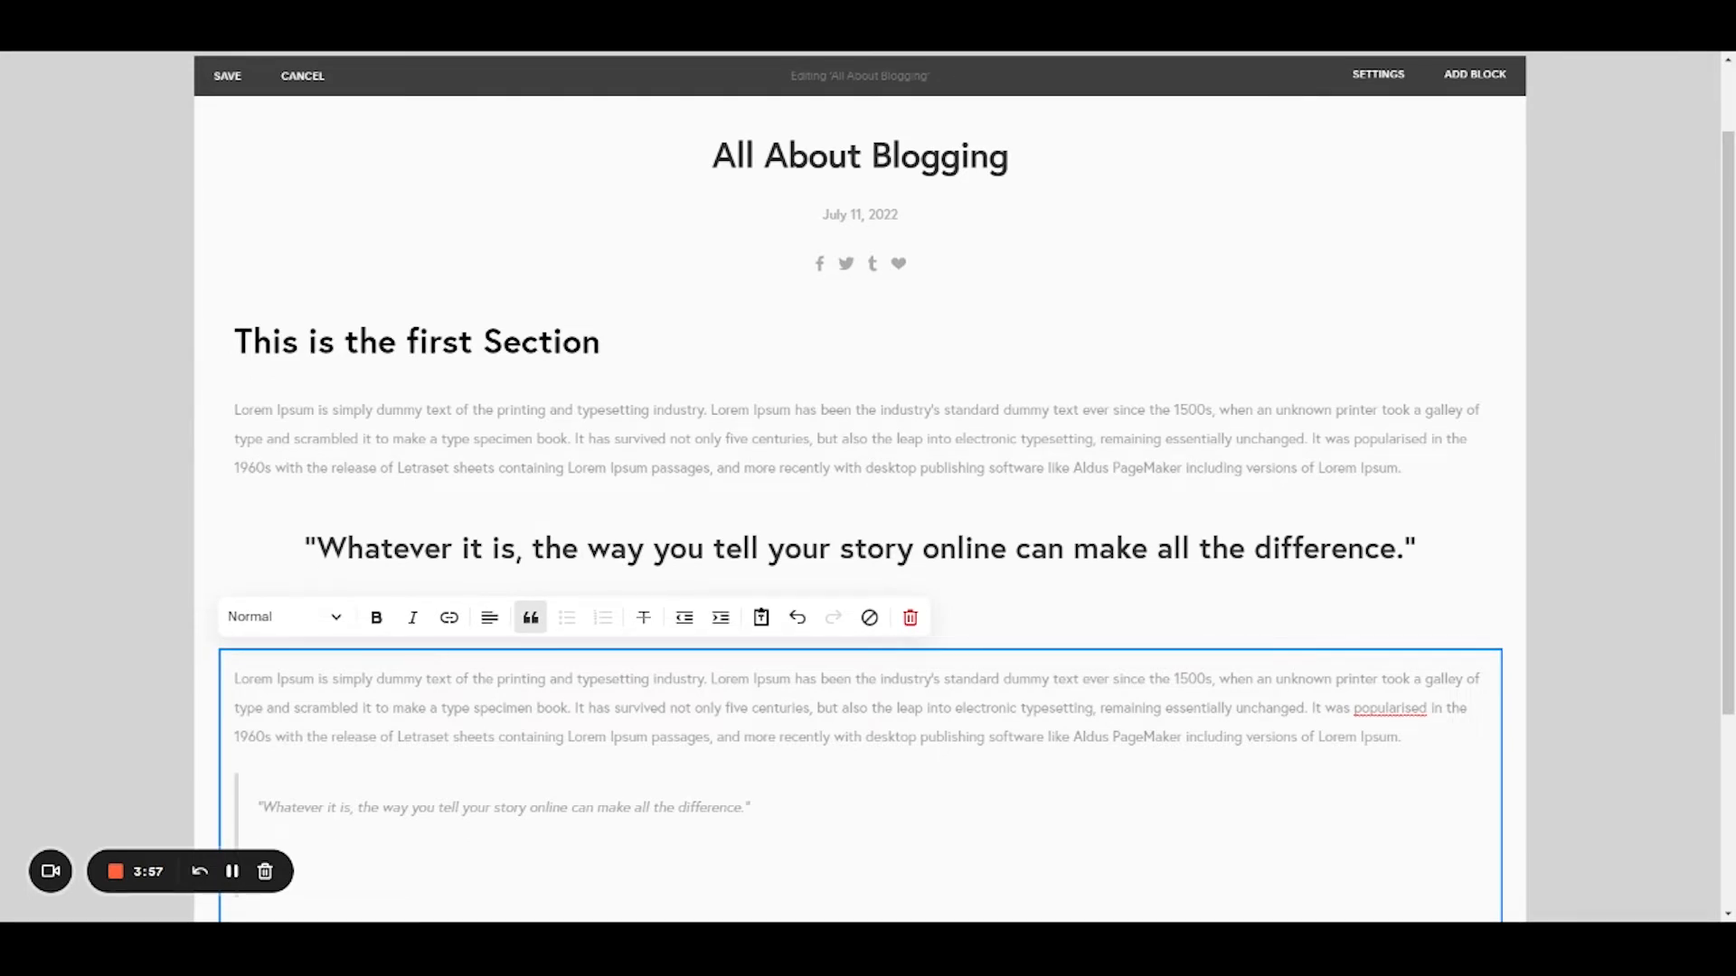
text(ote Source)
scroll(859, 806, down, 3)
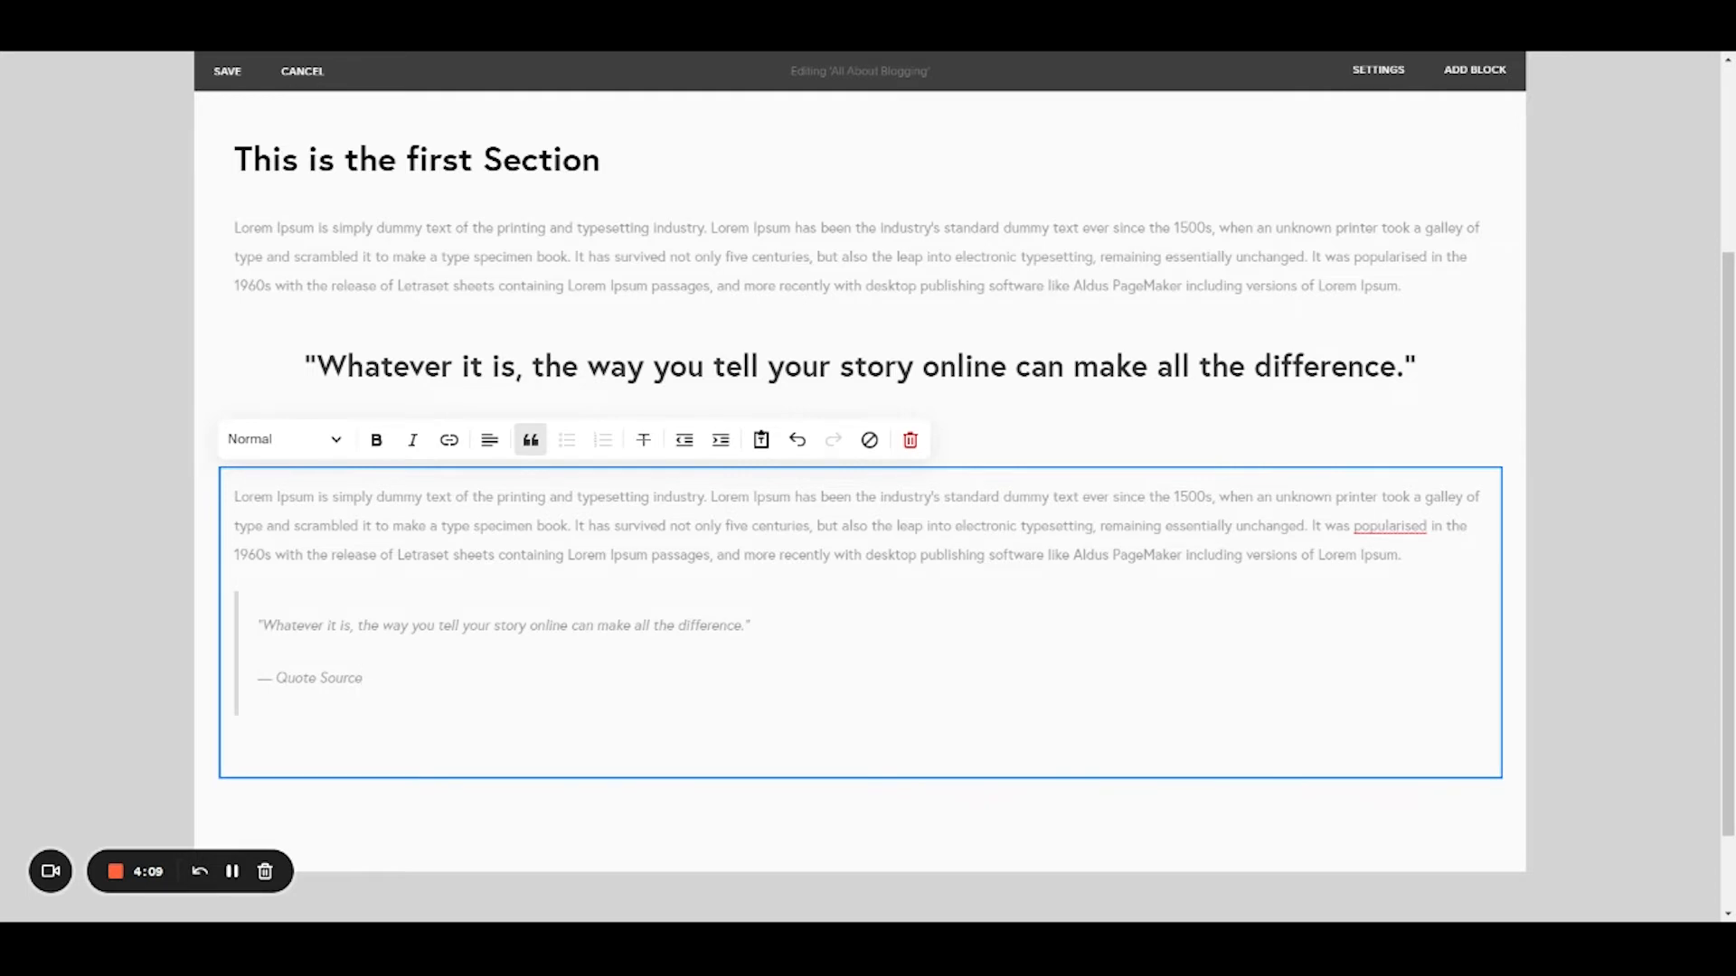
click(768, 804)
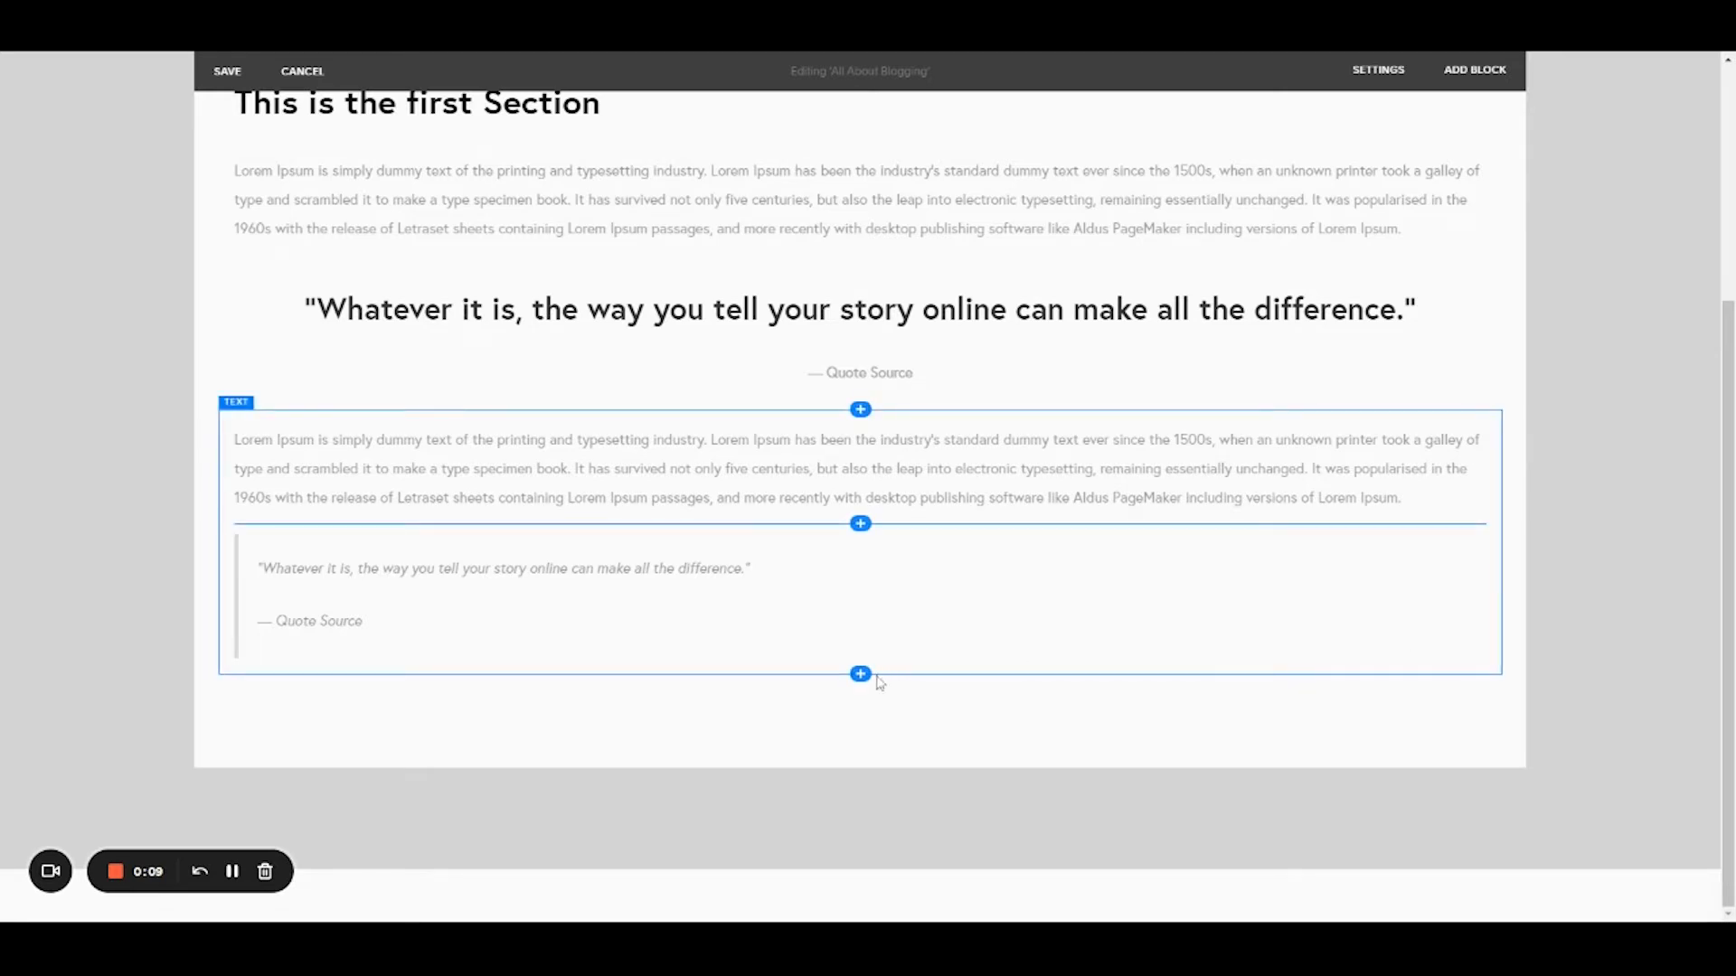
- Insert a Gallery block below the text block that contains the blockquote
mouse_move(861, 682)
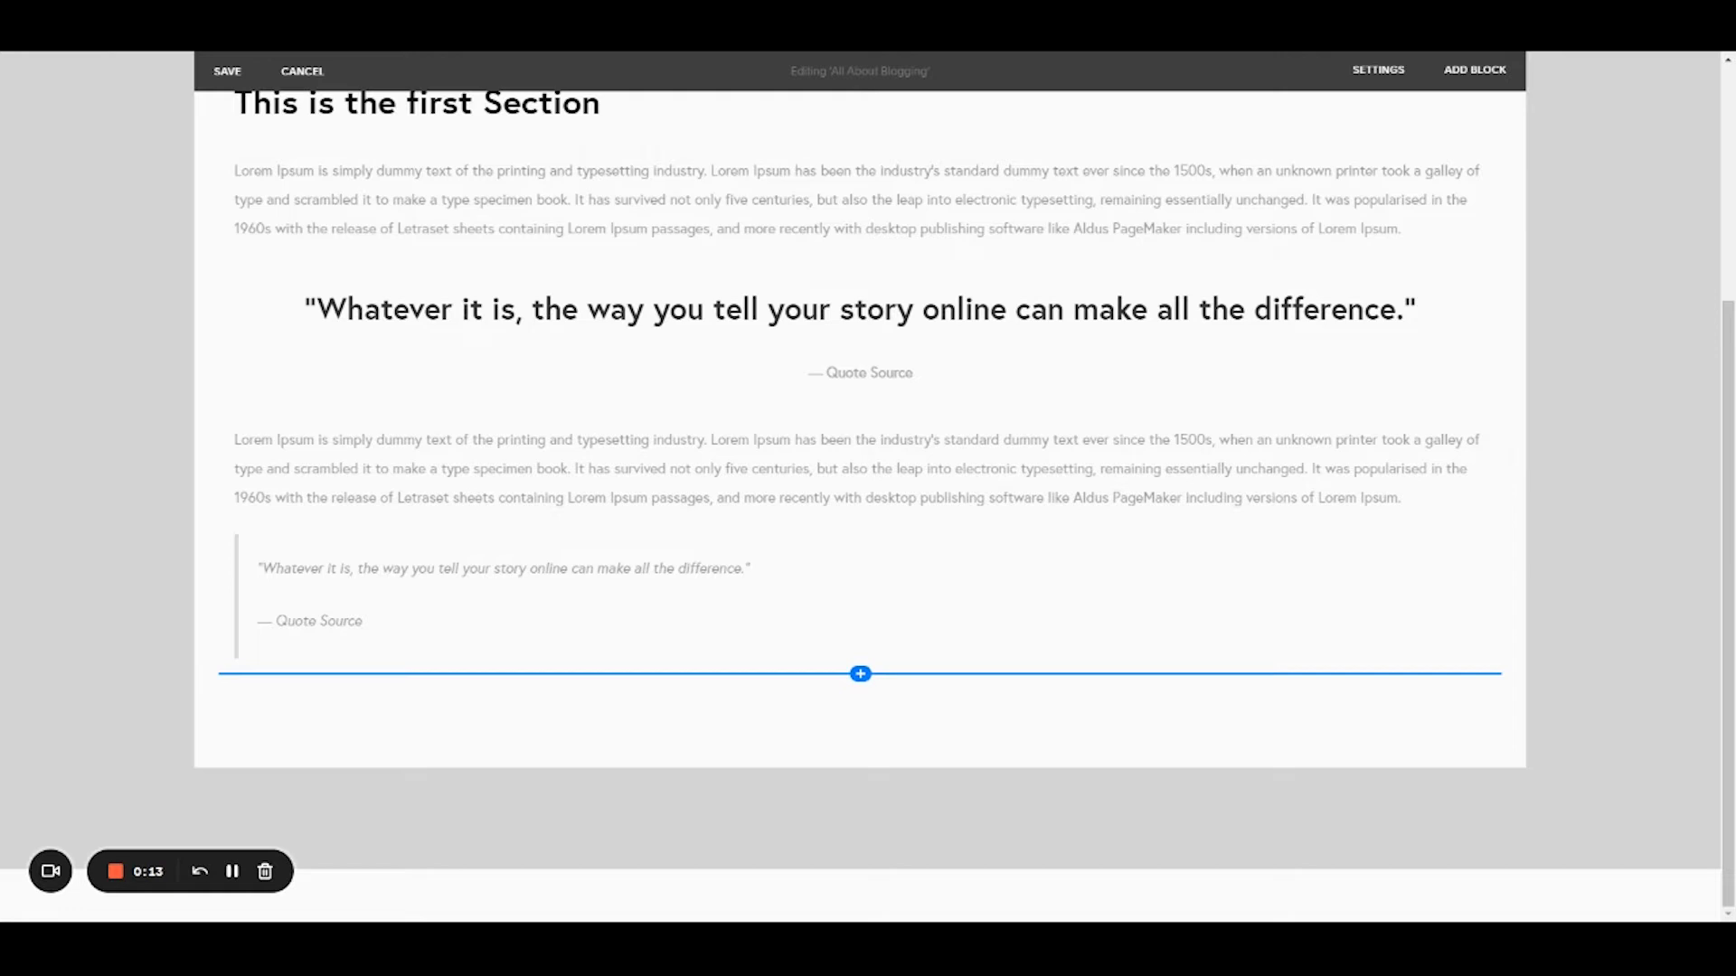
click(861, 678)
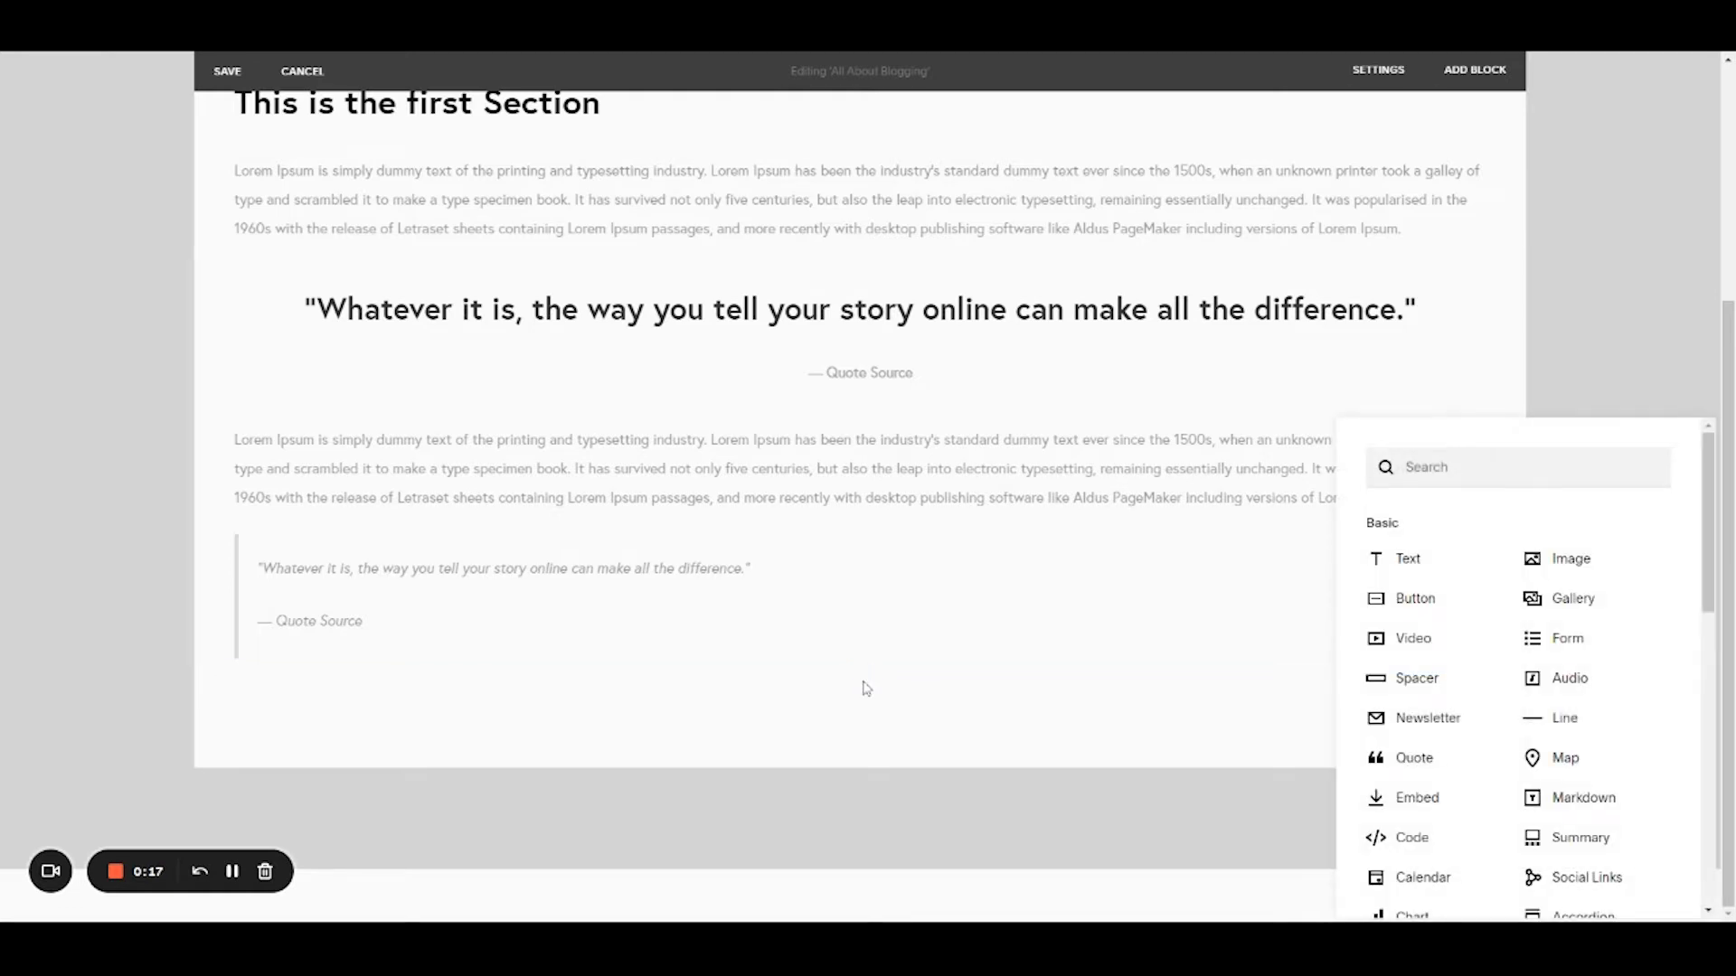
click(1547, 600)
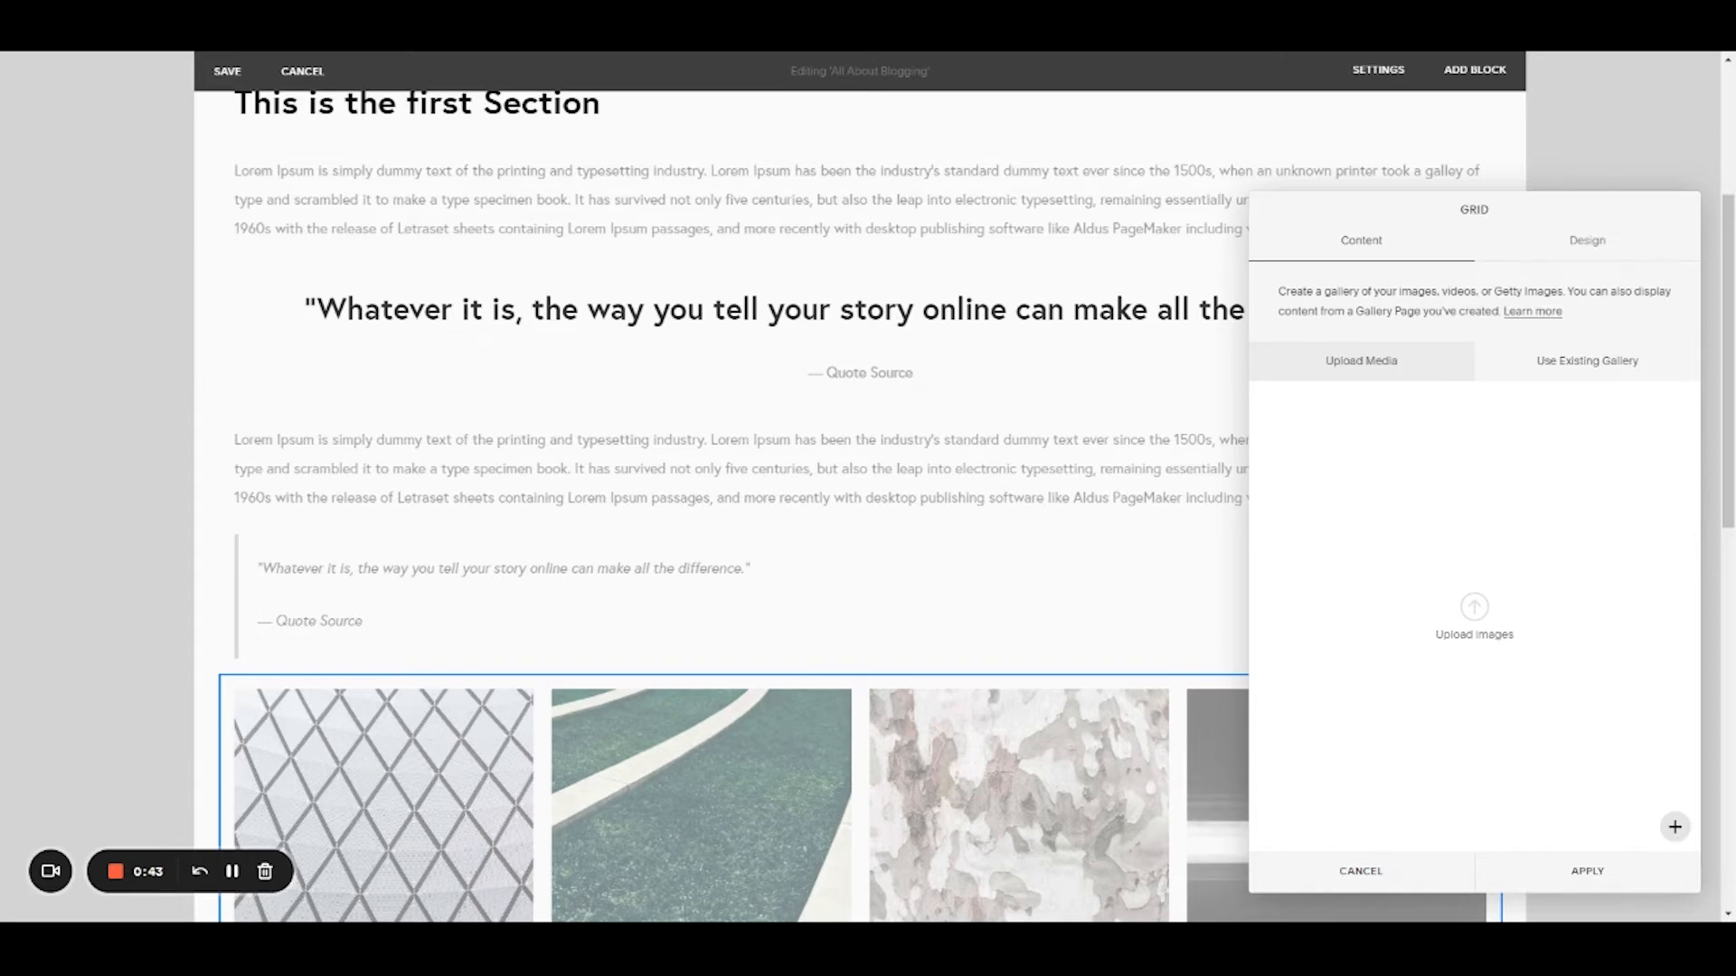
click(1677, 837)
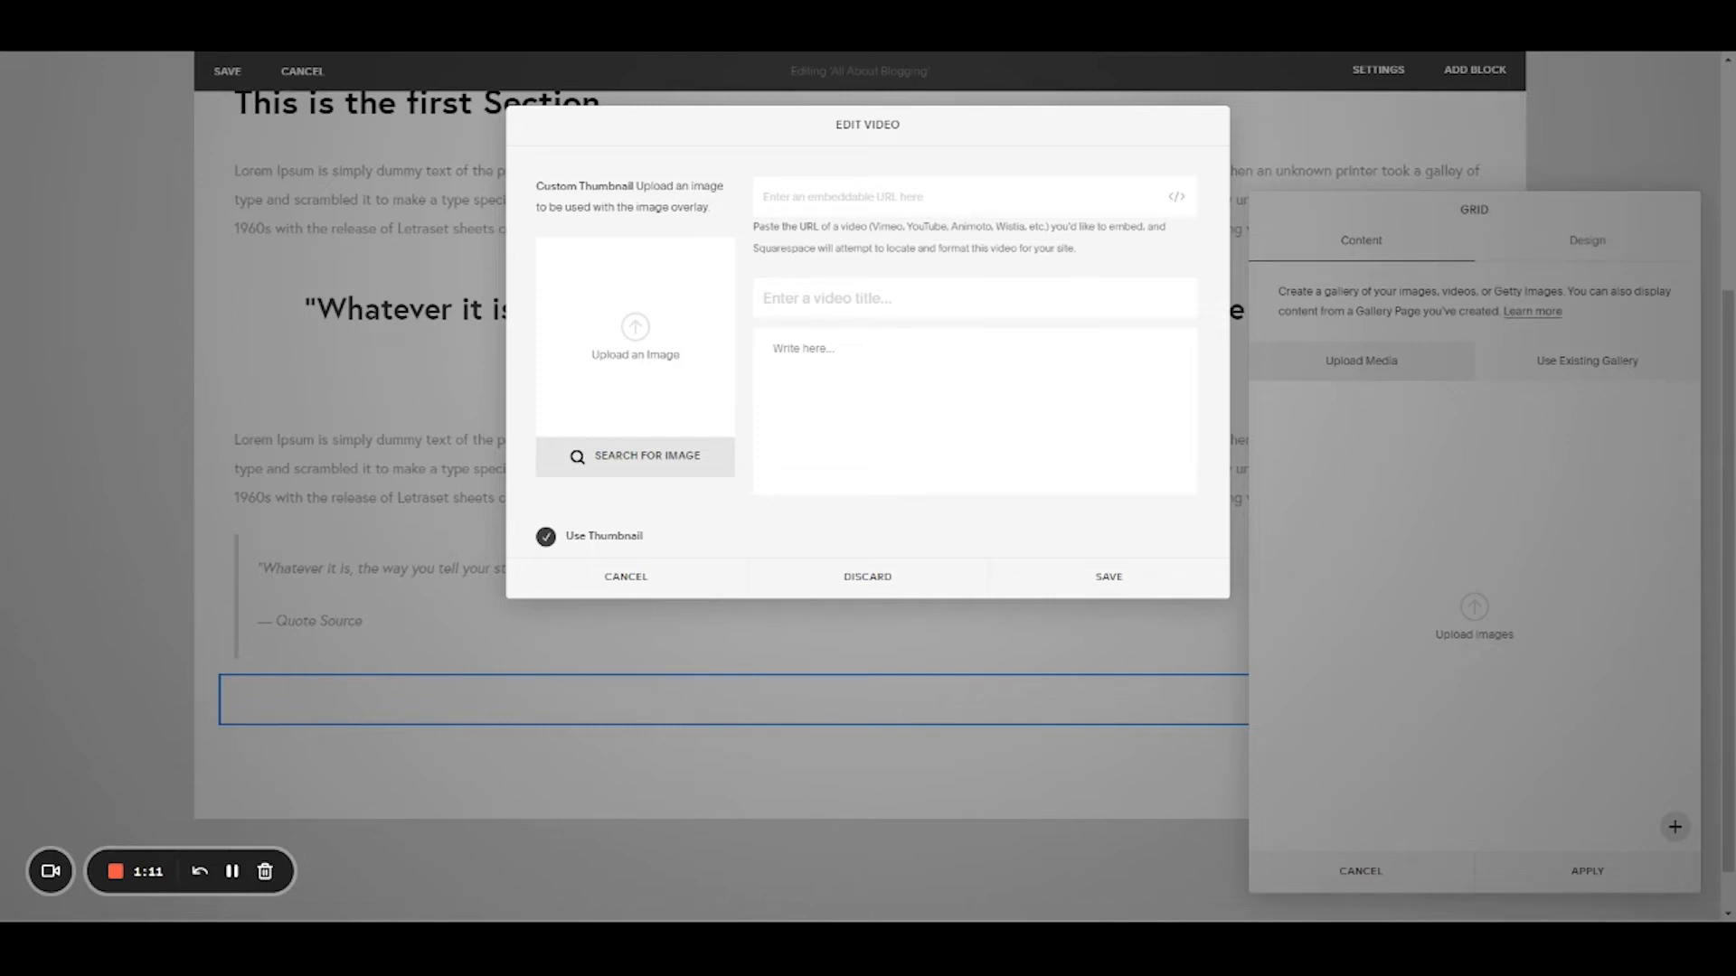
text(https://www.youtube.com/watch?v=-2XHrKSPs_o)
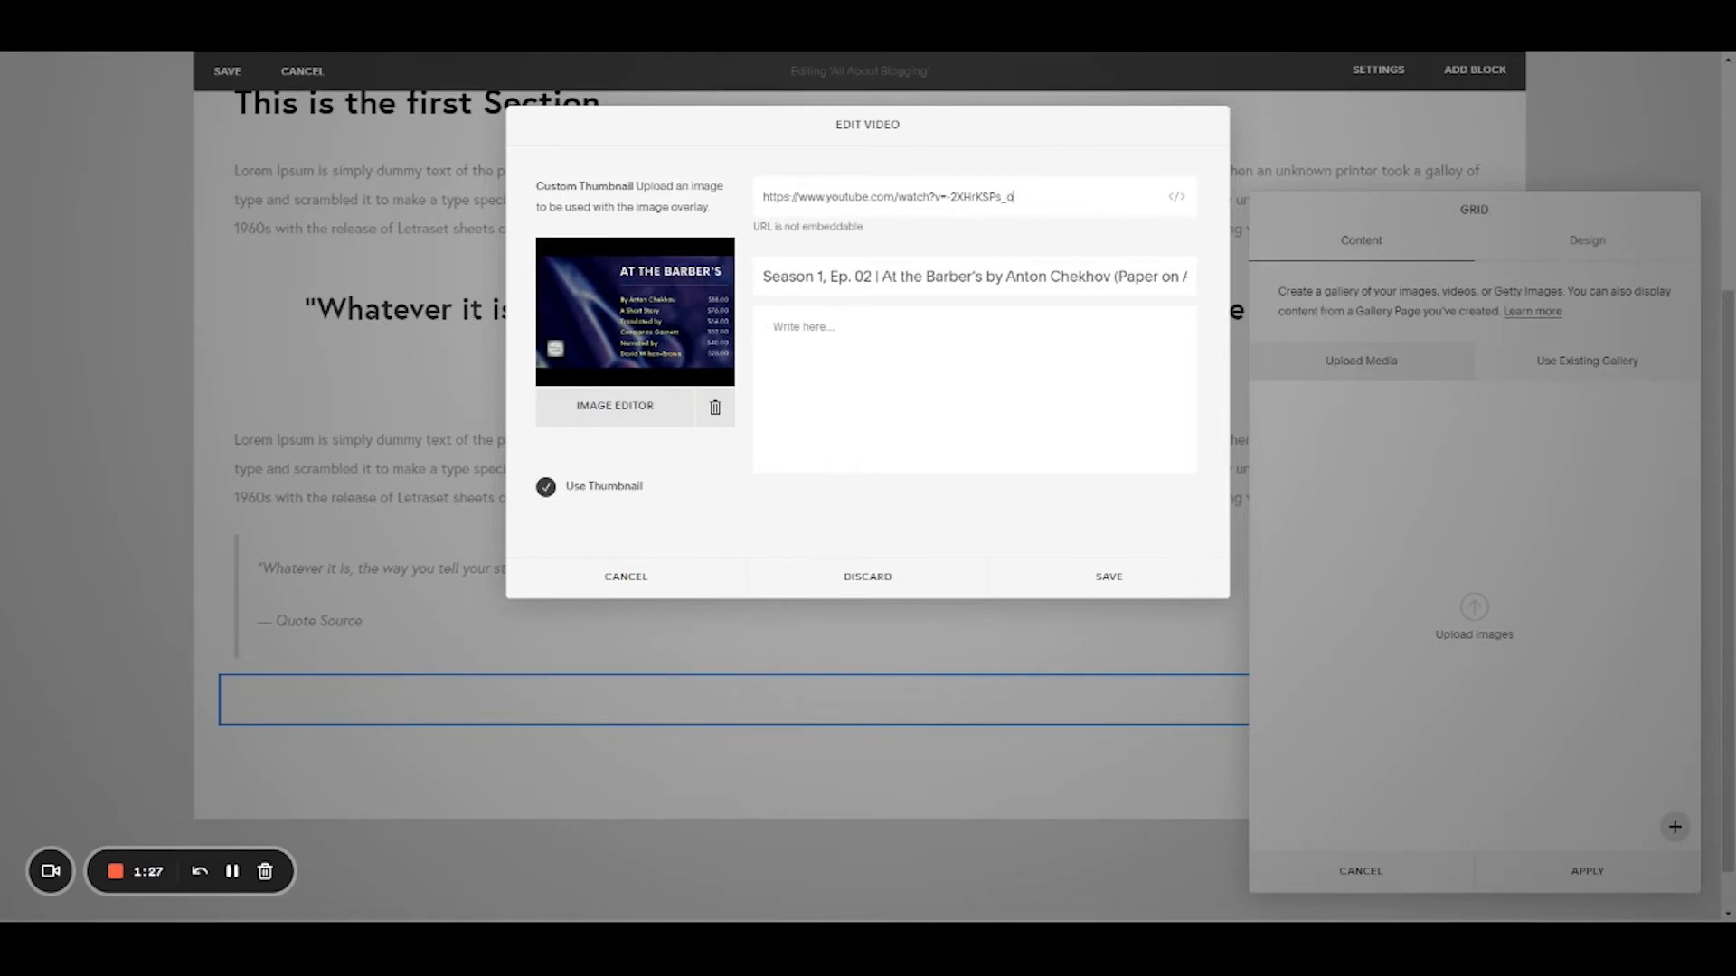
key(ctrl+a)
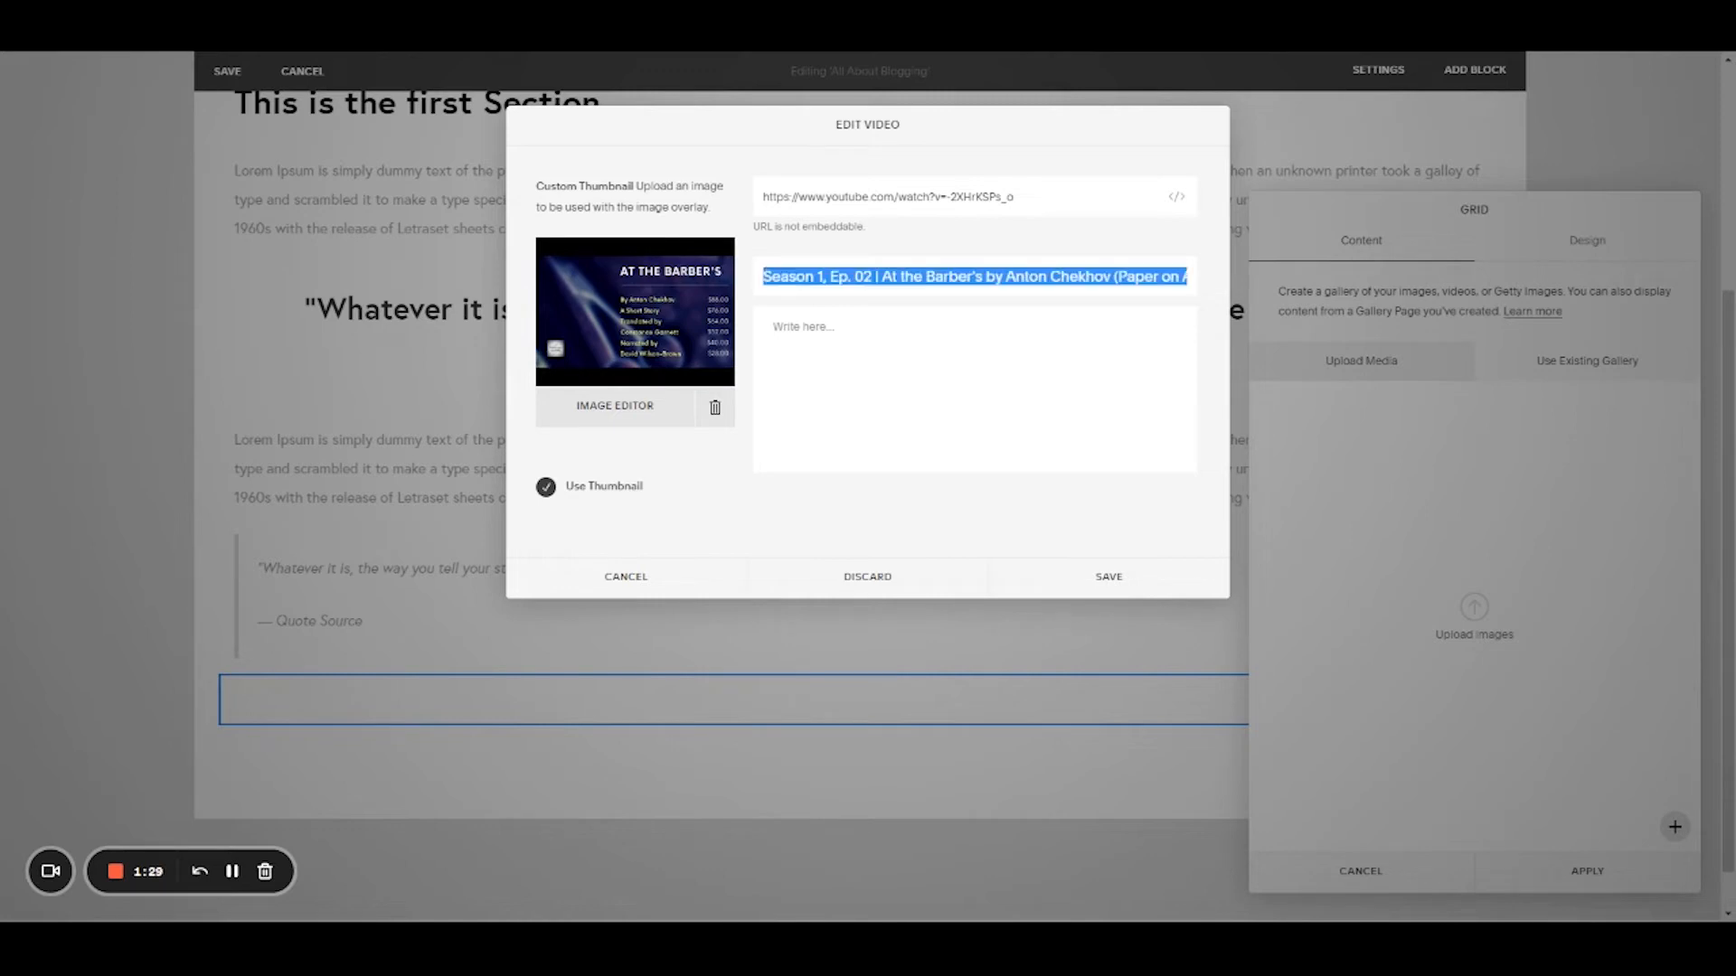
text(At t)
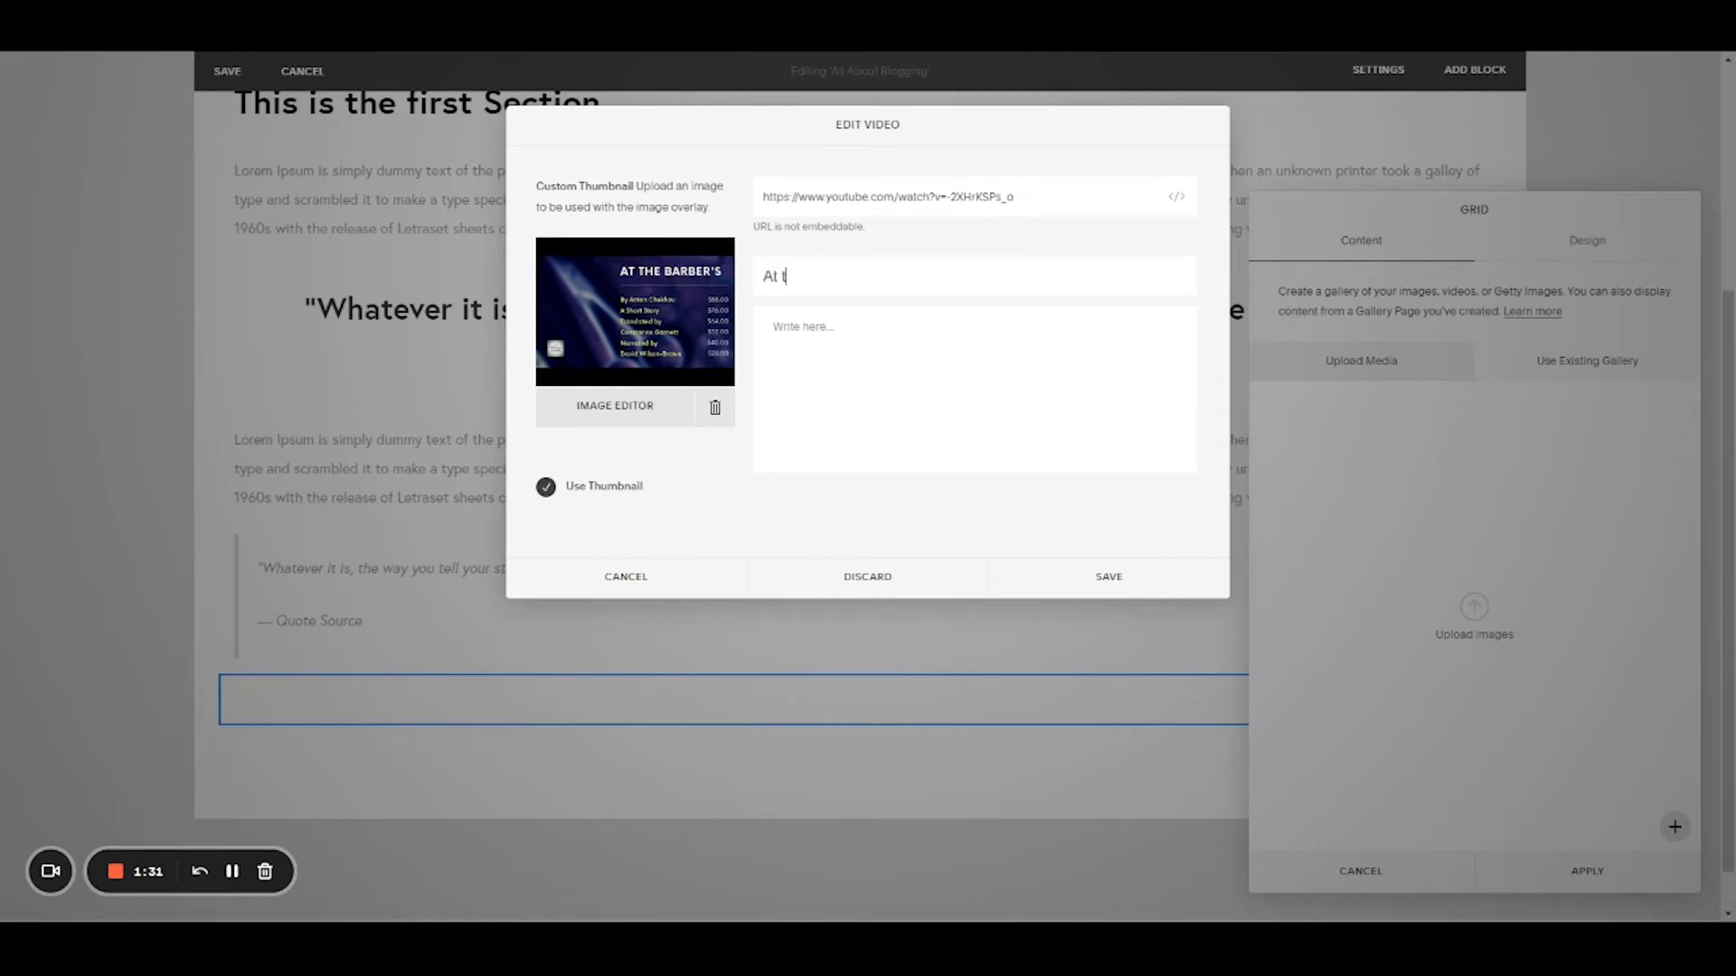
text(he Barber's)
click(803, 327)
text(A short story by Anton Chekhov)
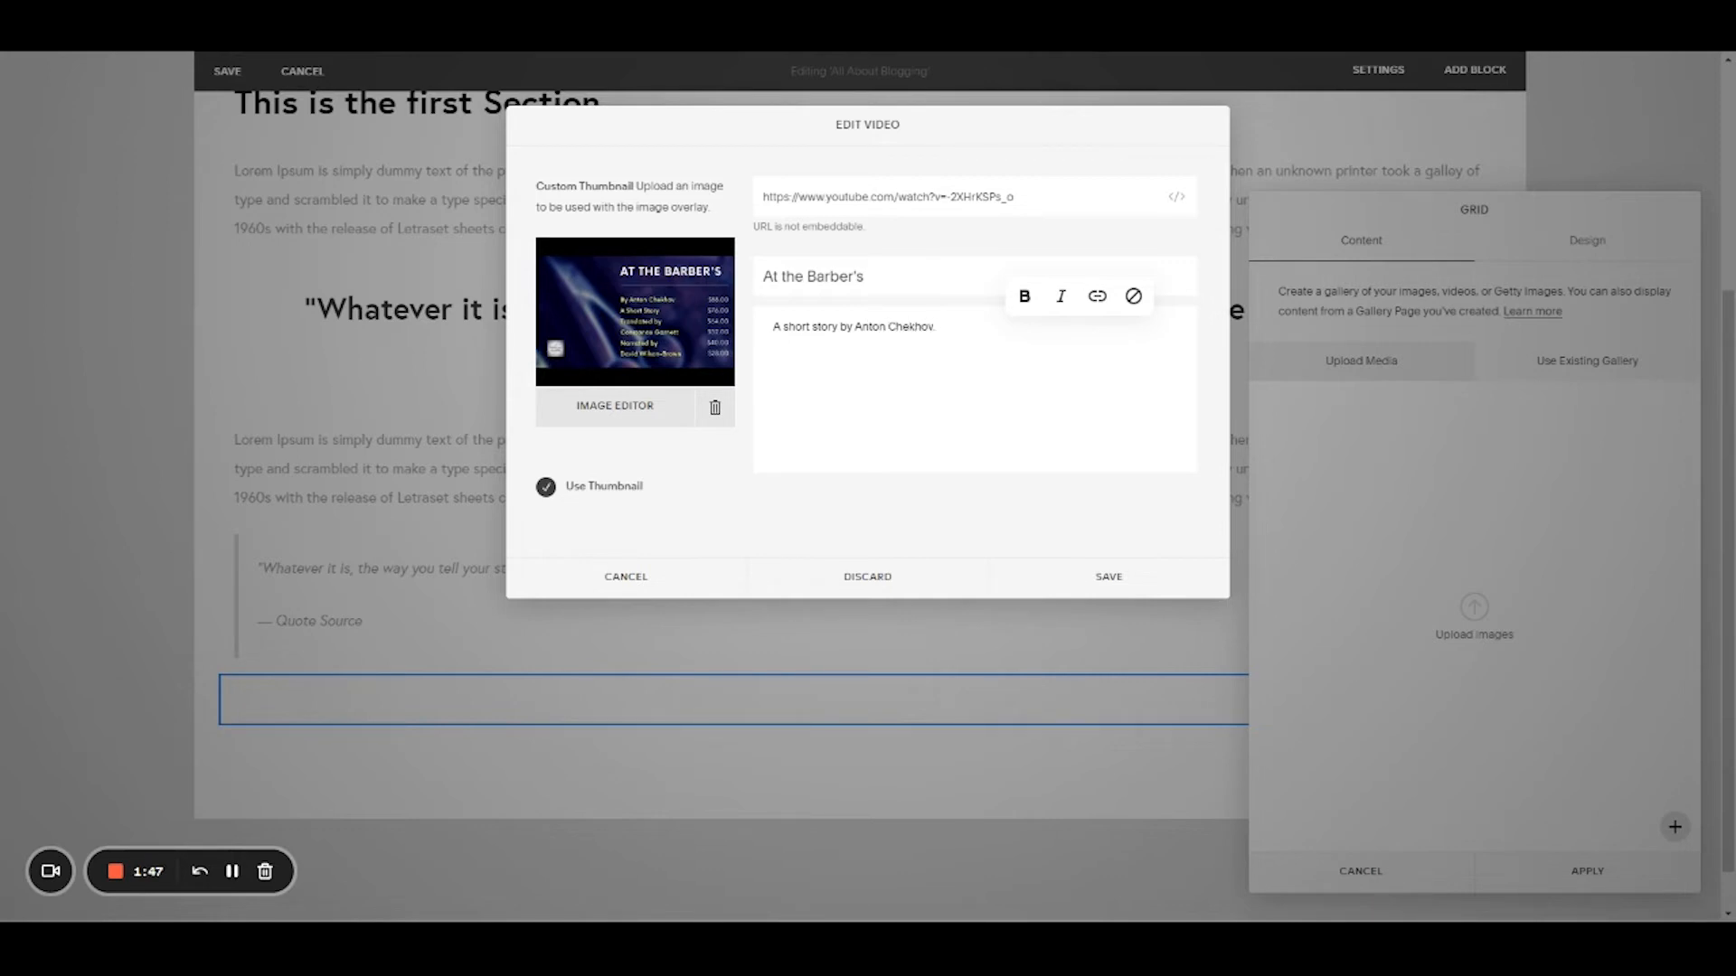
click(1085, 591)
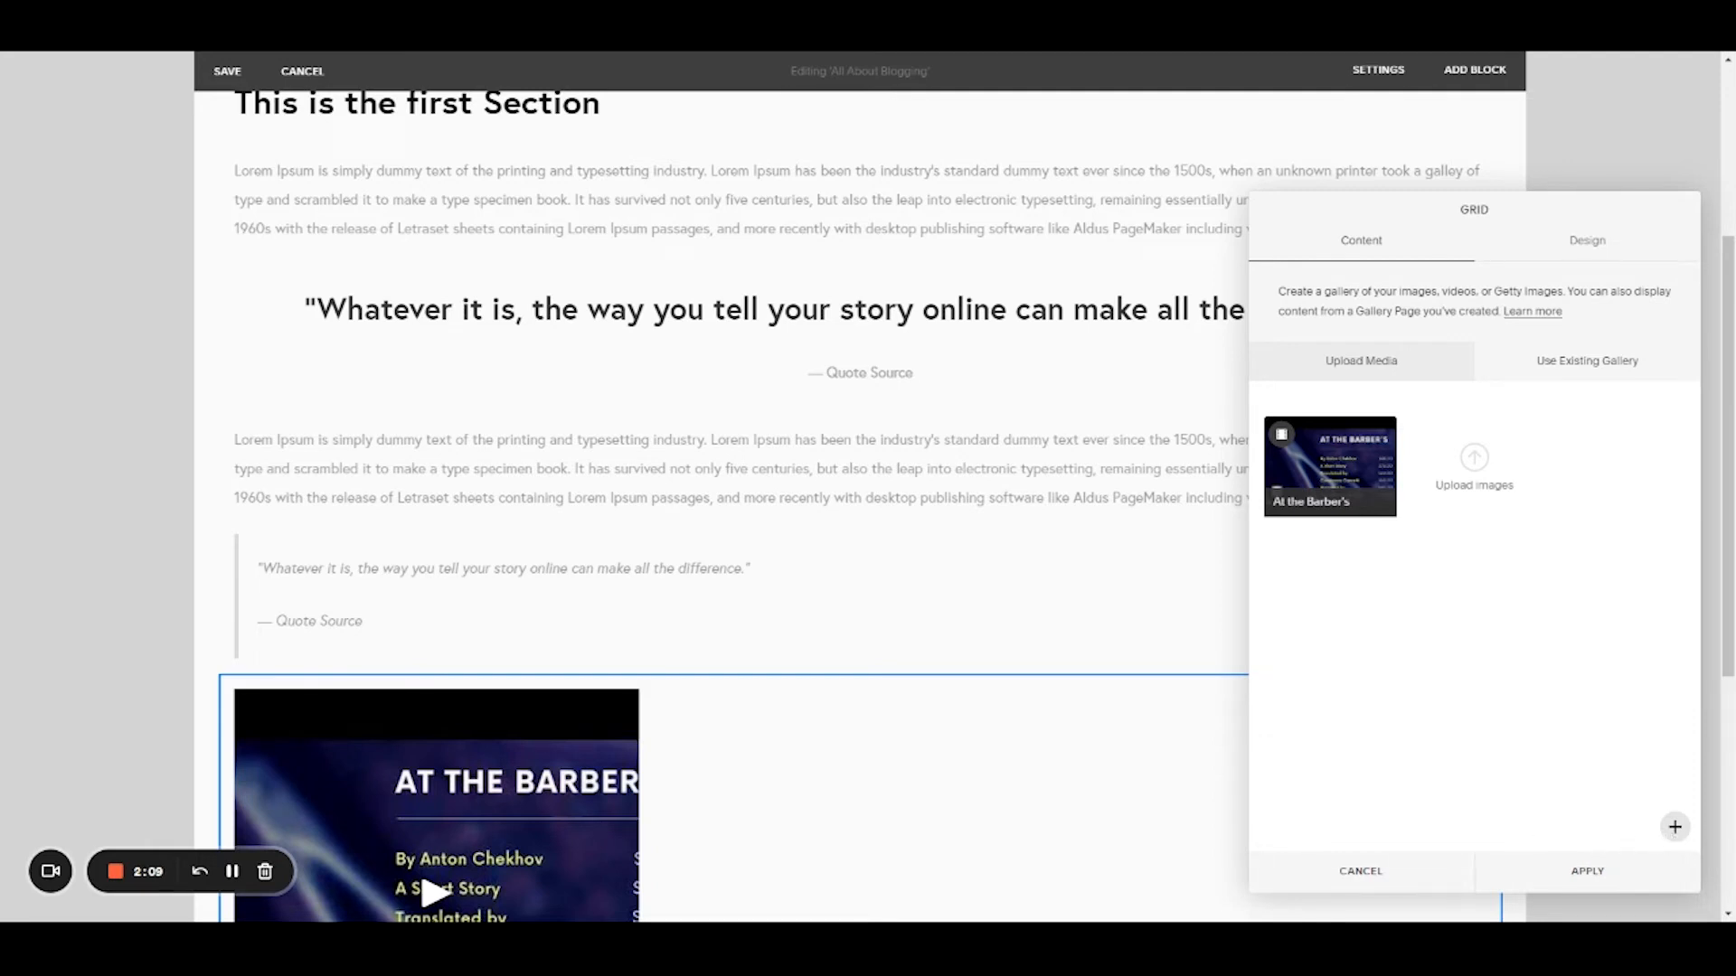
- Add the first five Unsplash book and library images from My Library to the gallery and save the video's details
click(1674, 826)
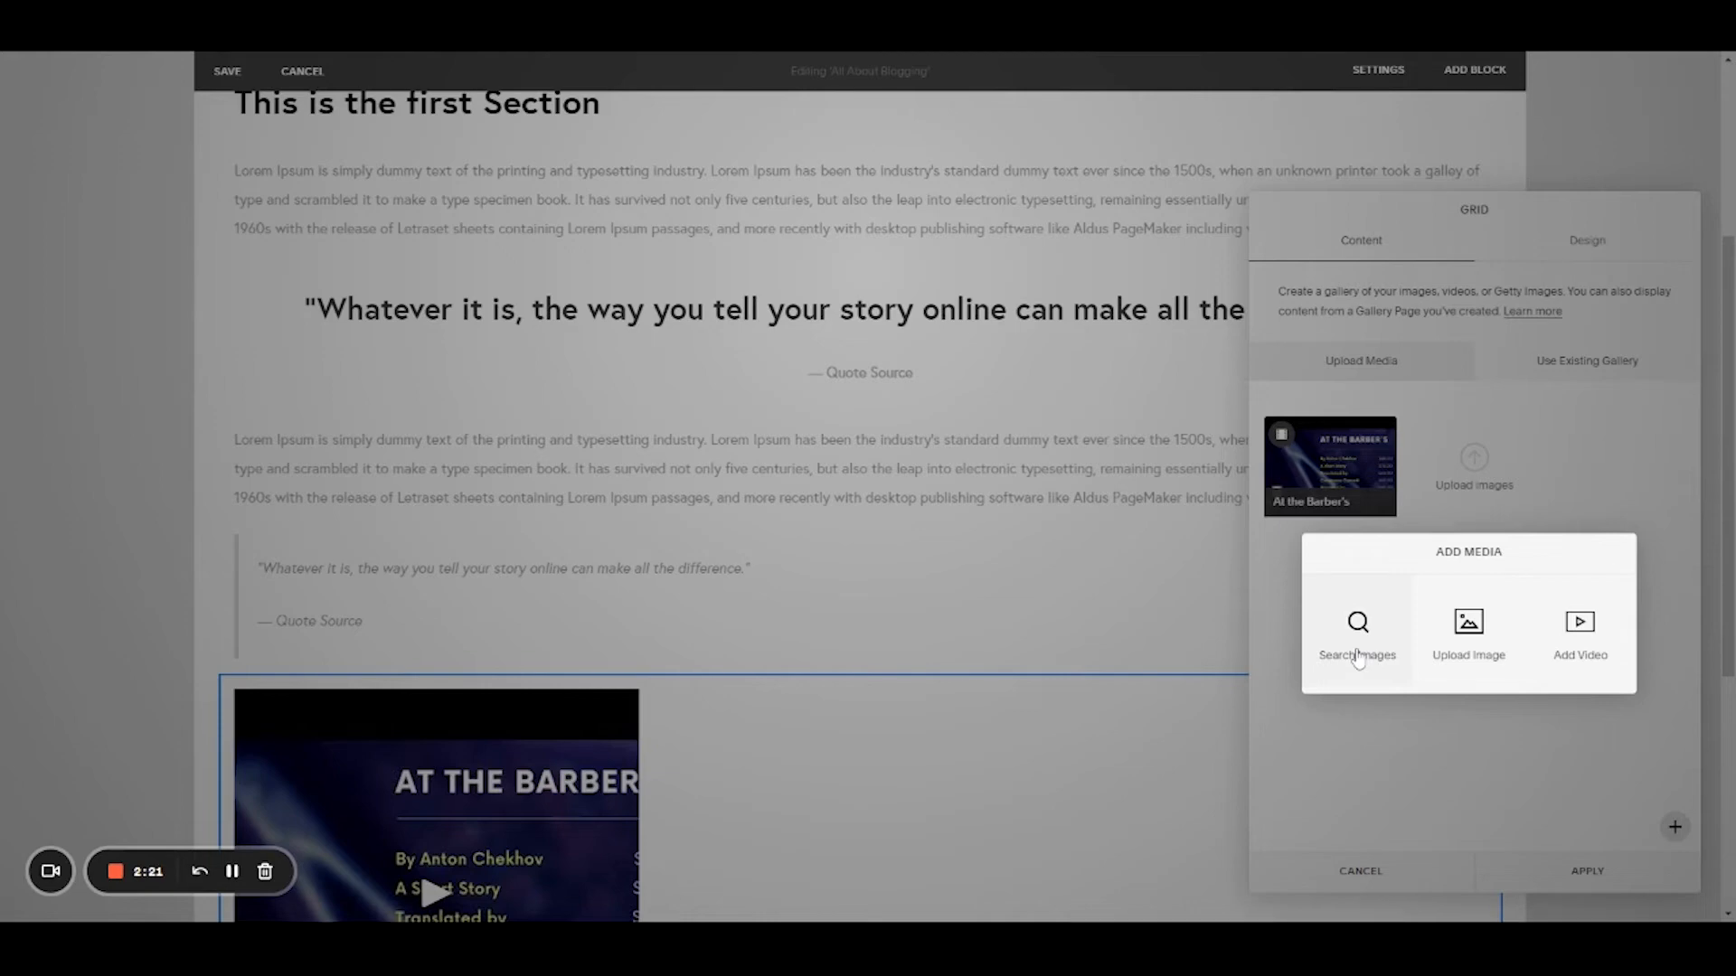
click(1357, 657)
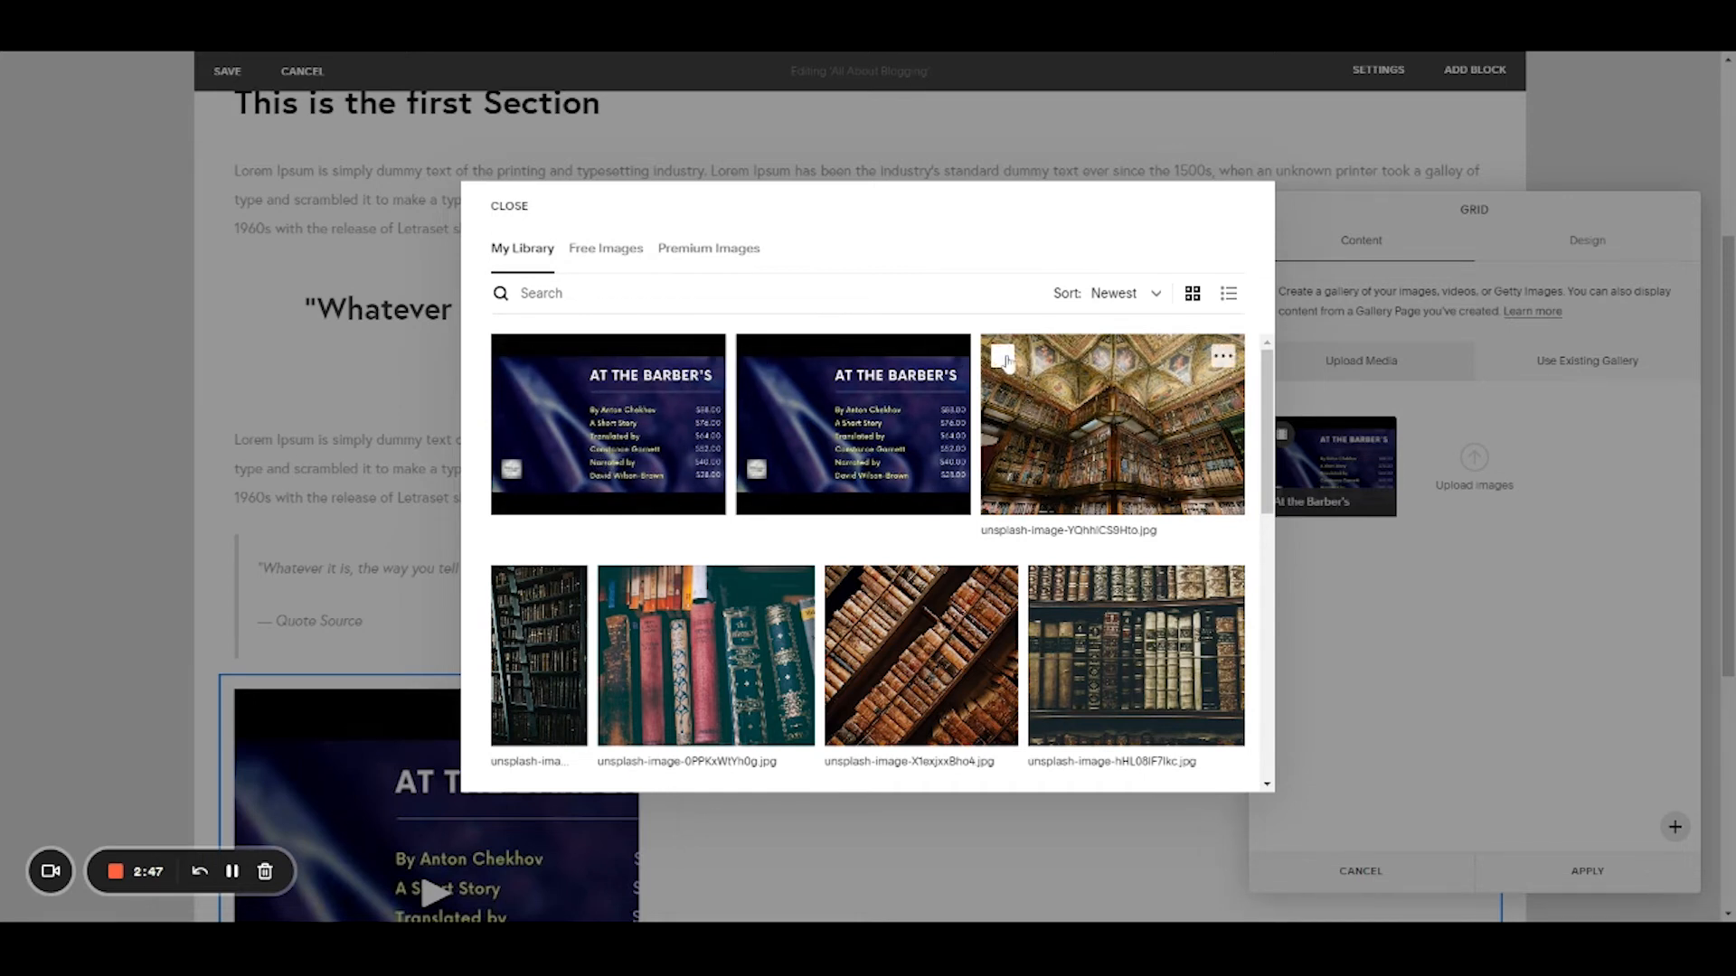
click(1003, 358)
click(535, 595)
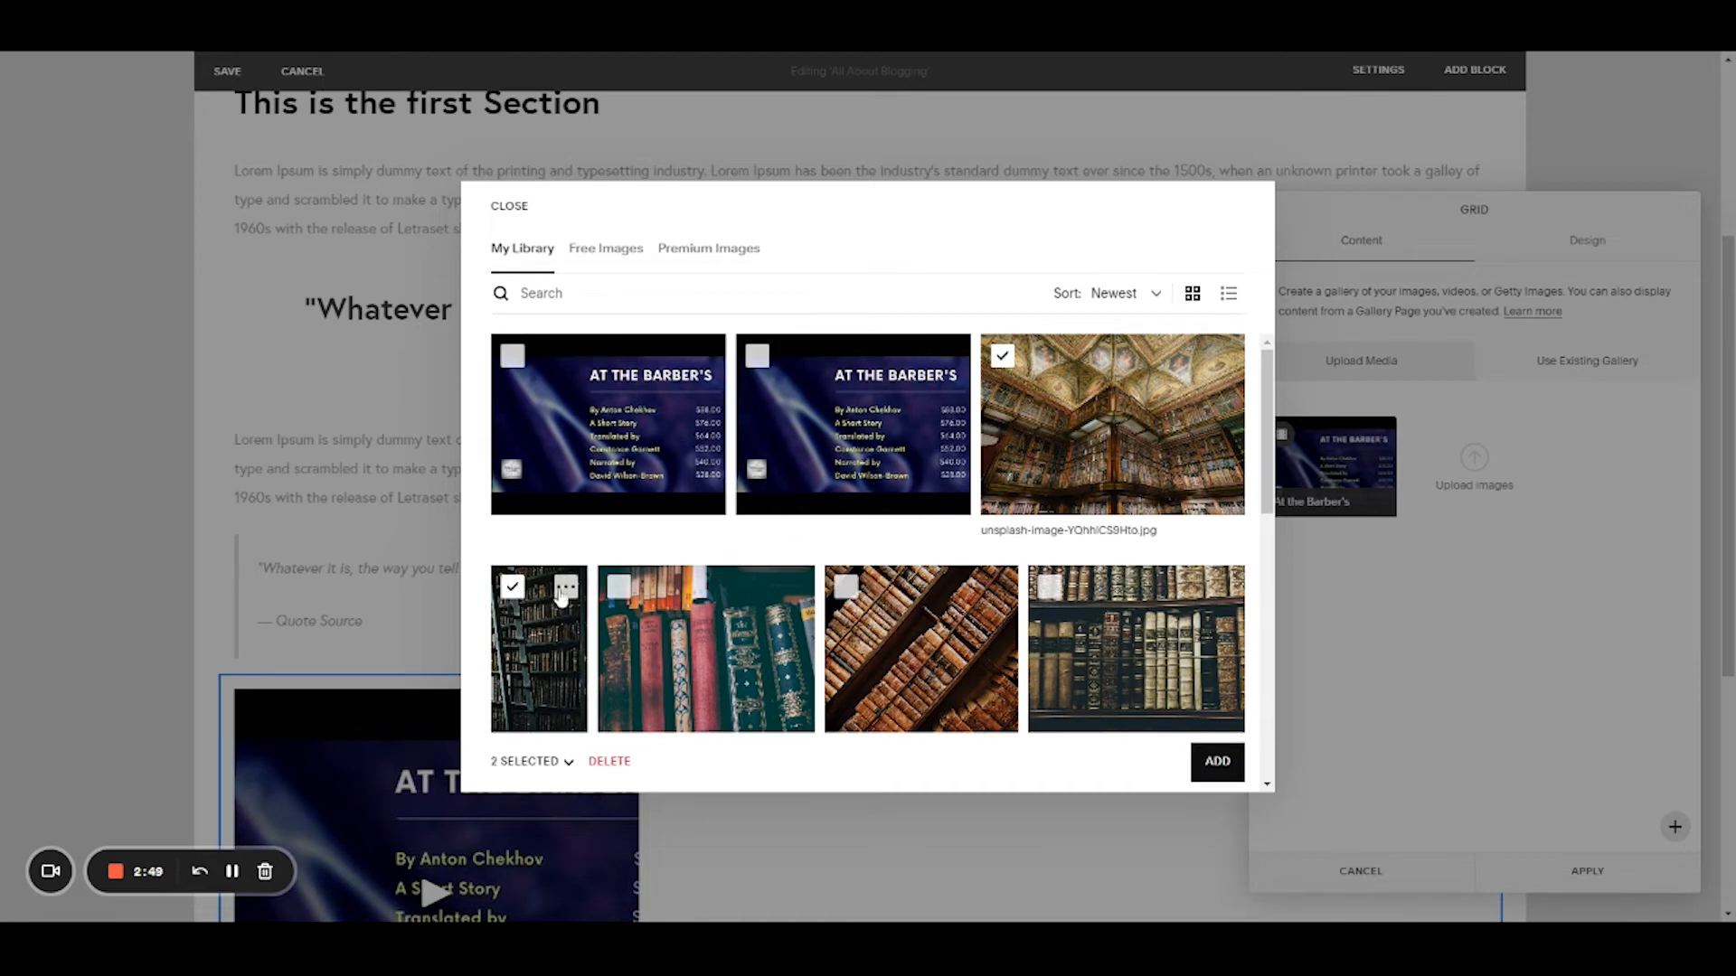
click(615, 590)
click(845, 587)
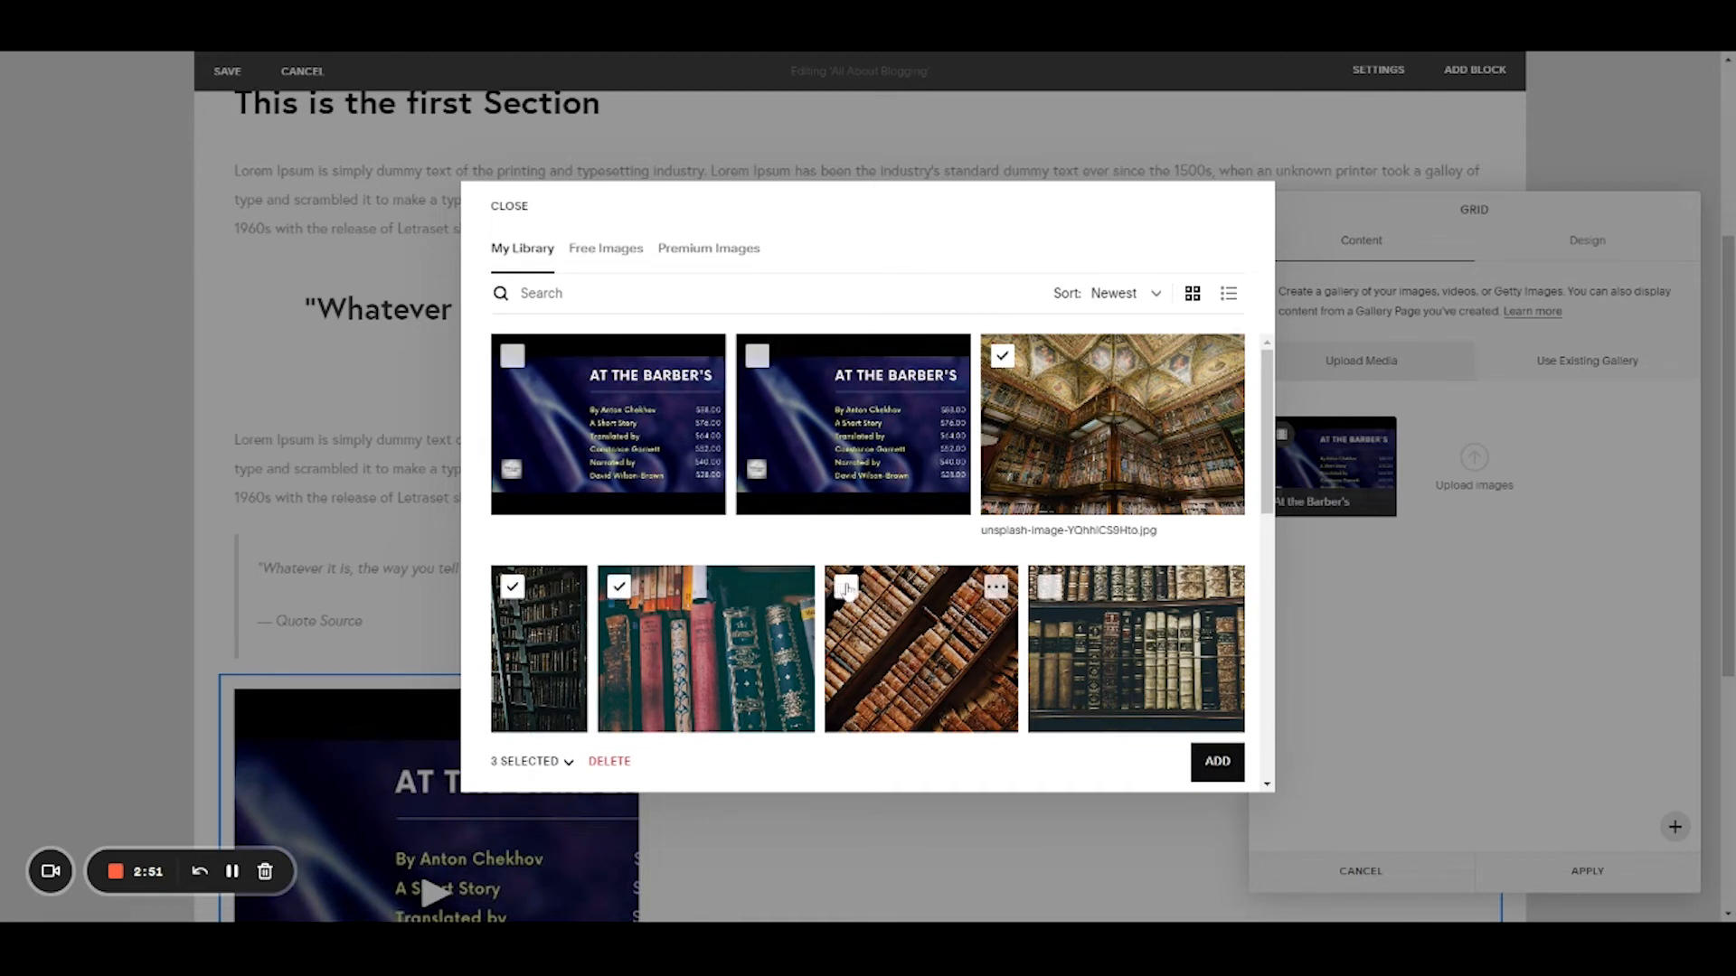
click(1049, 588)
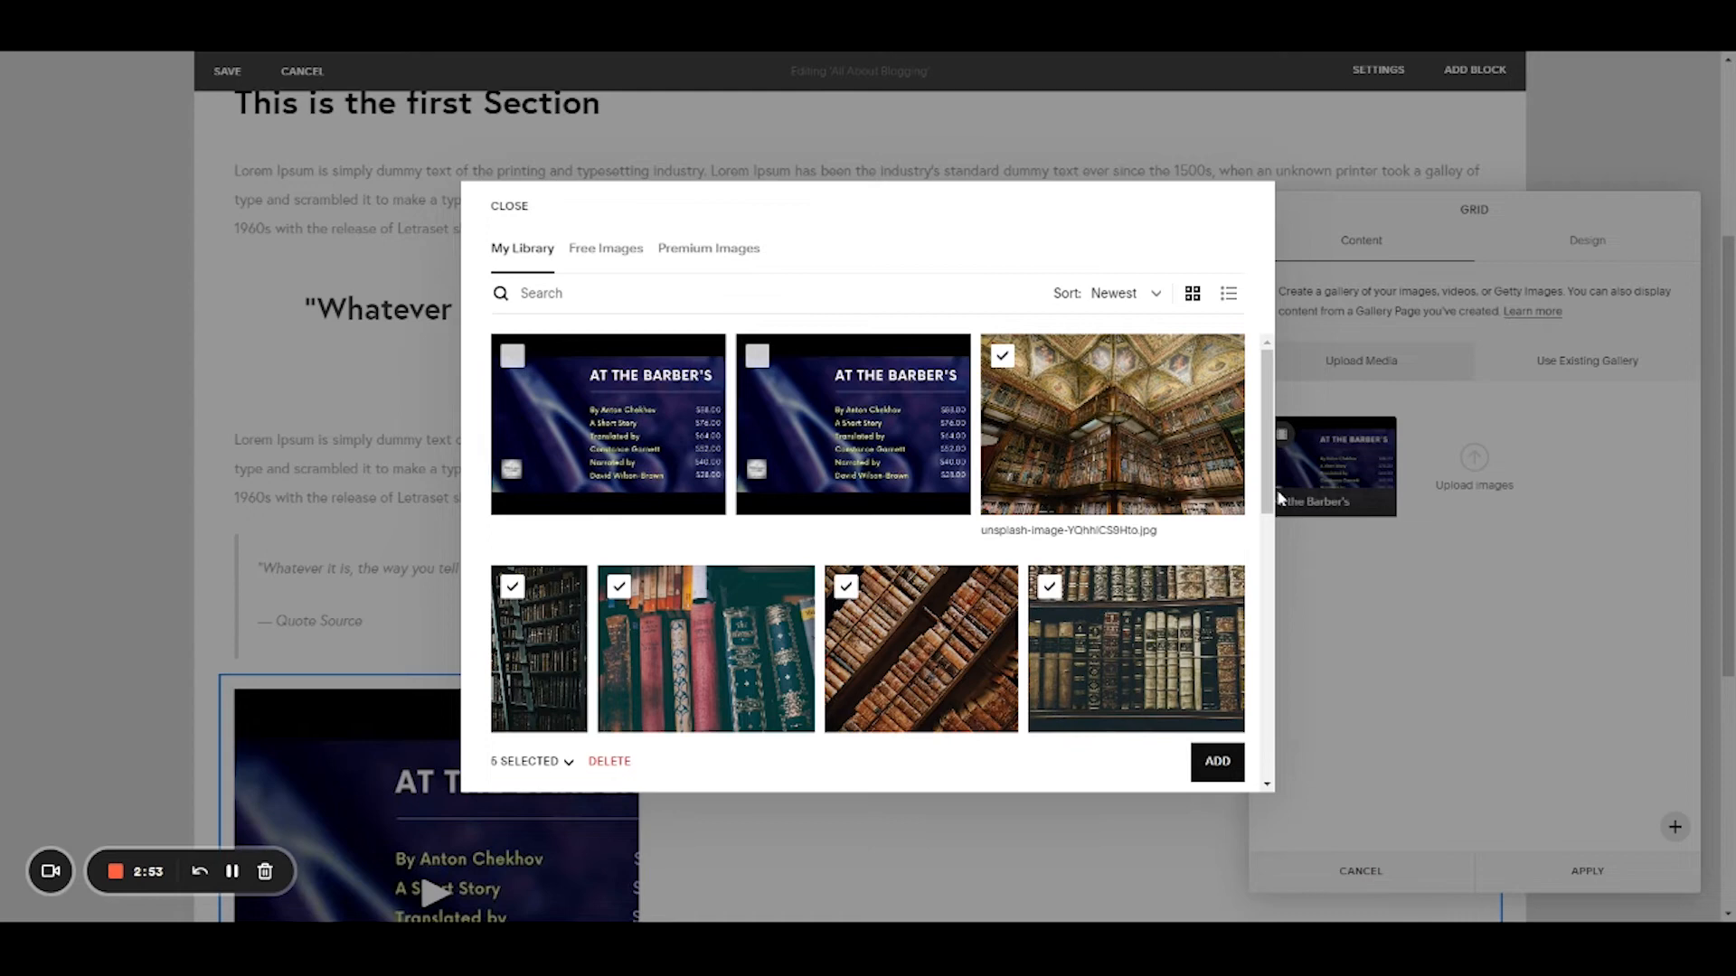
scroll(1263, 532, down, 2)
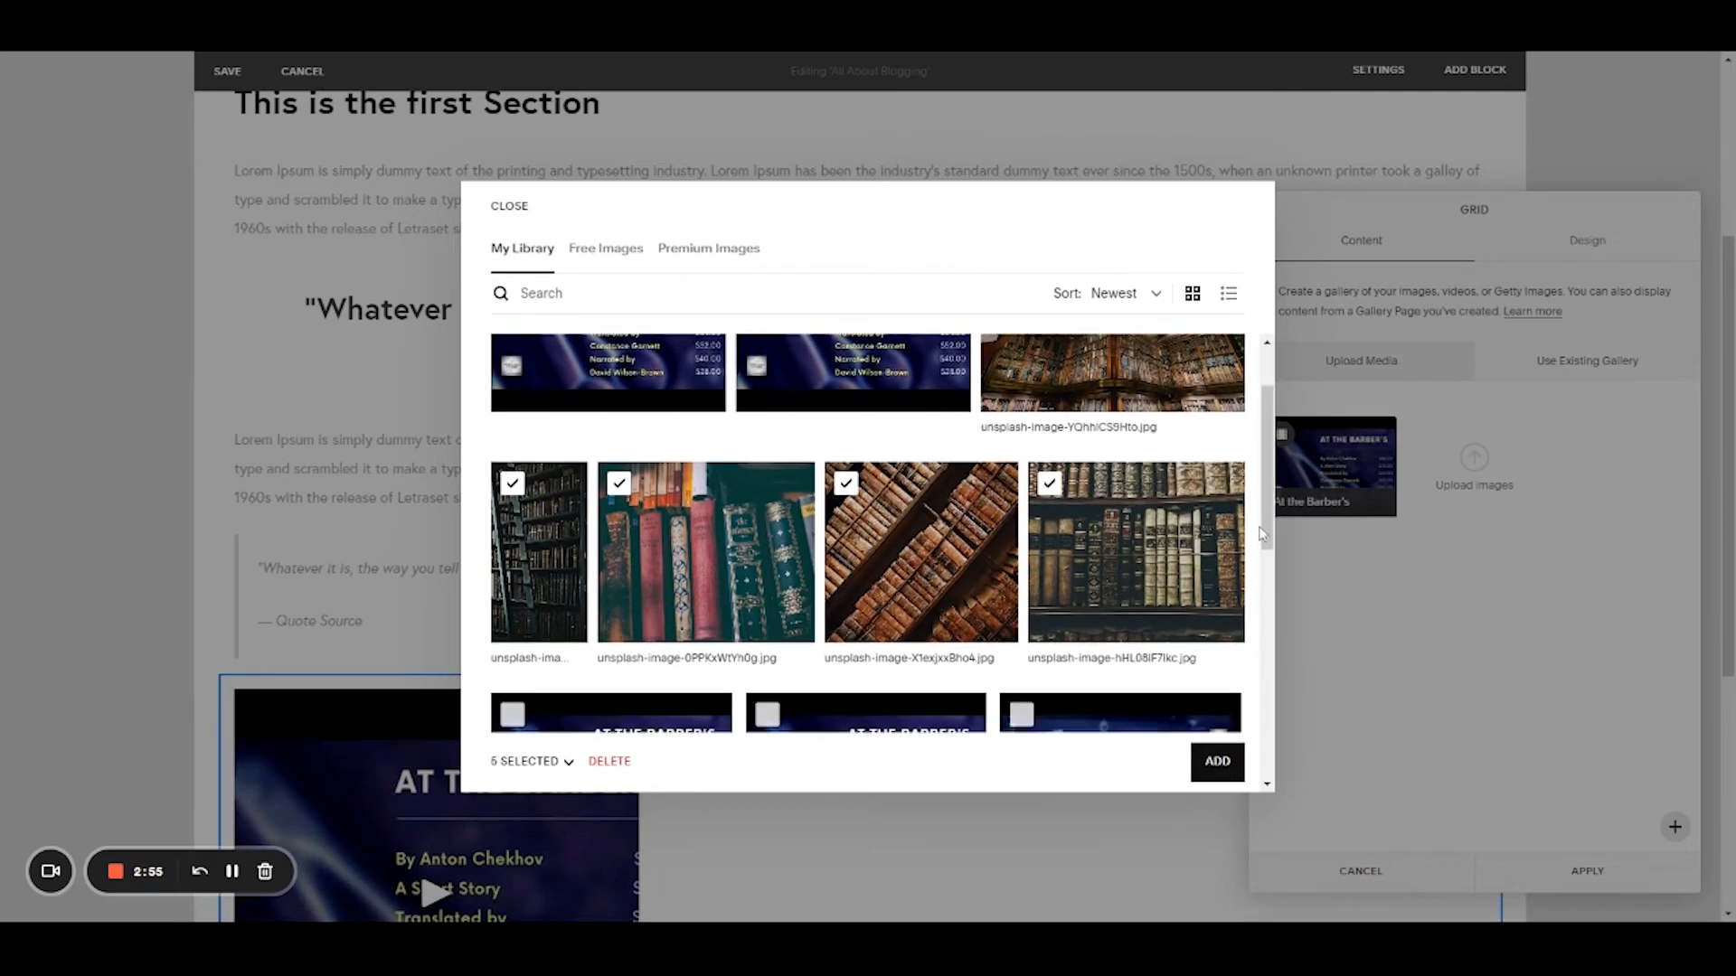
click(1216, 762)
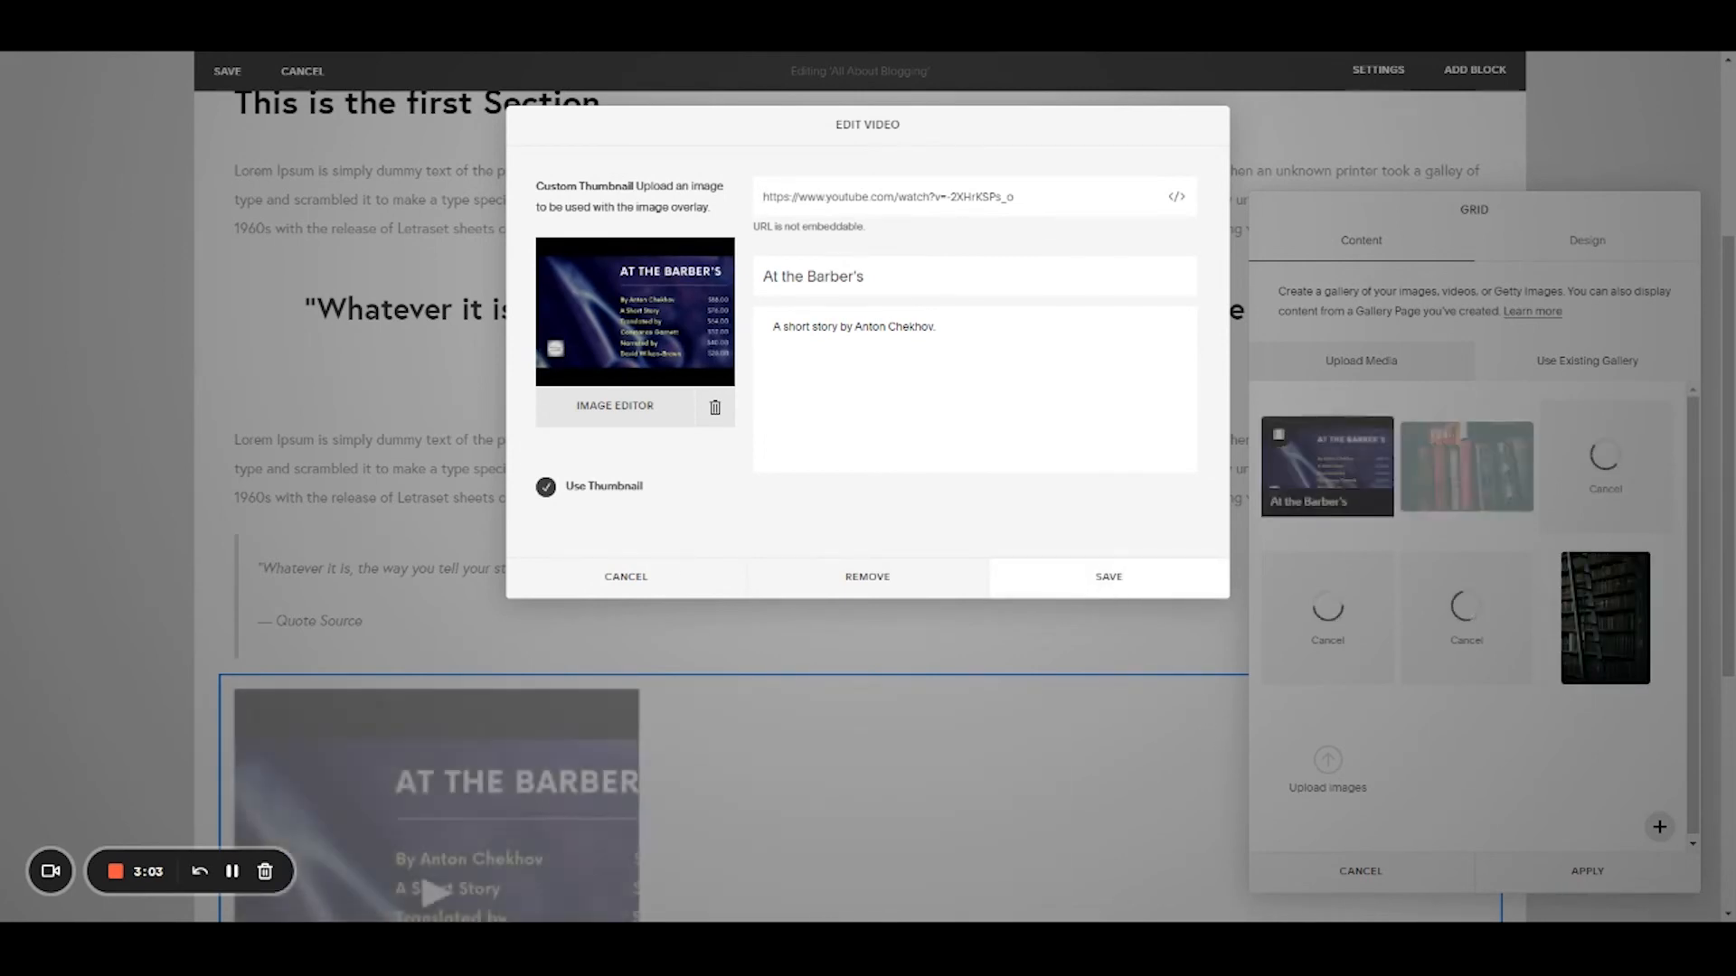
click(1111, 587)
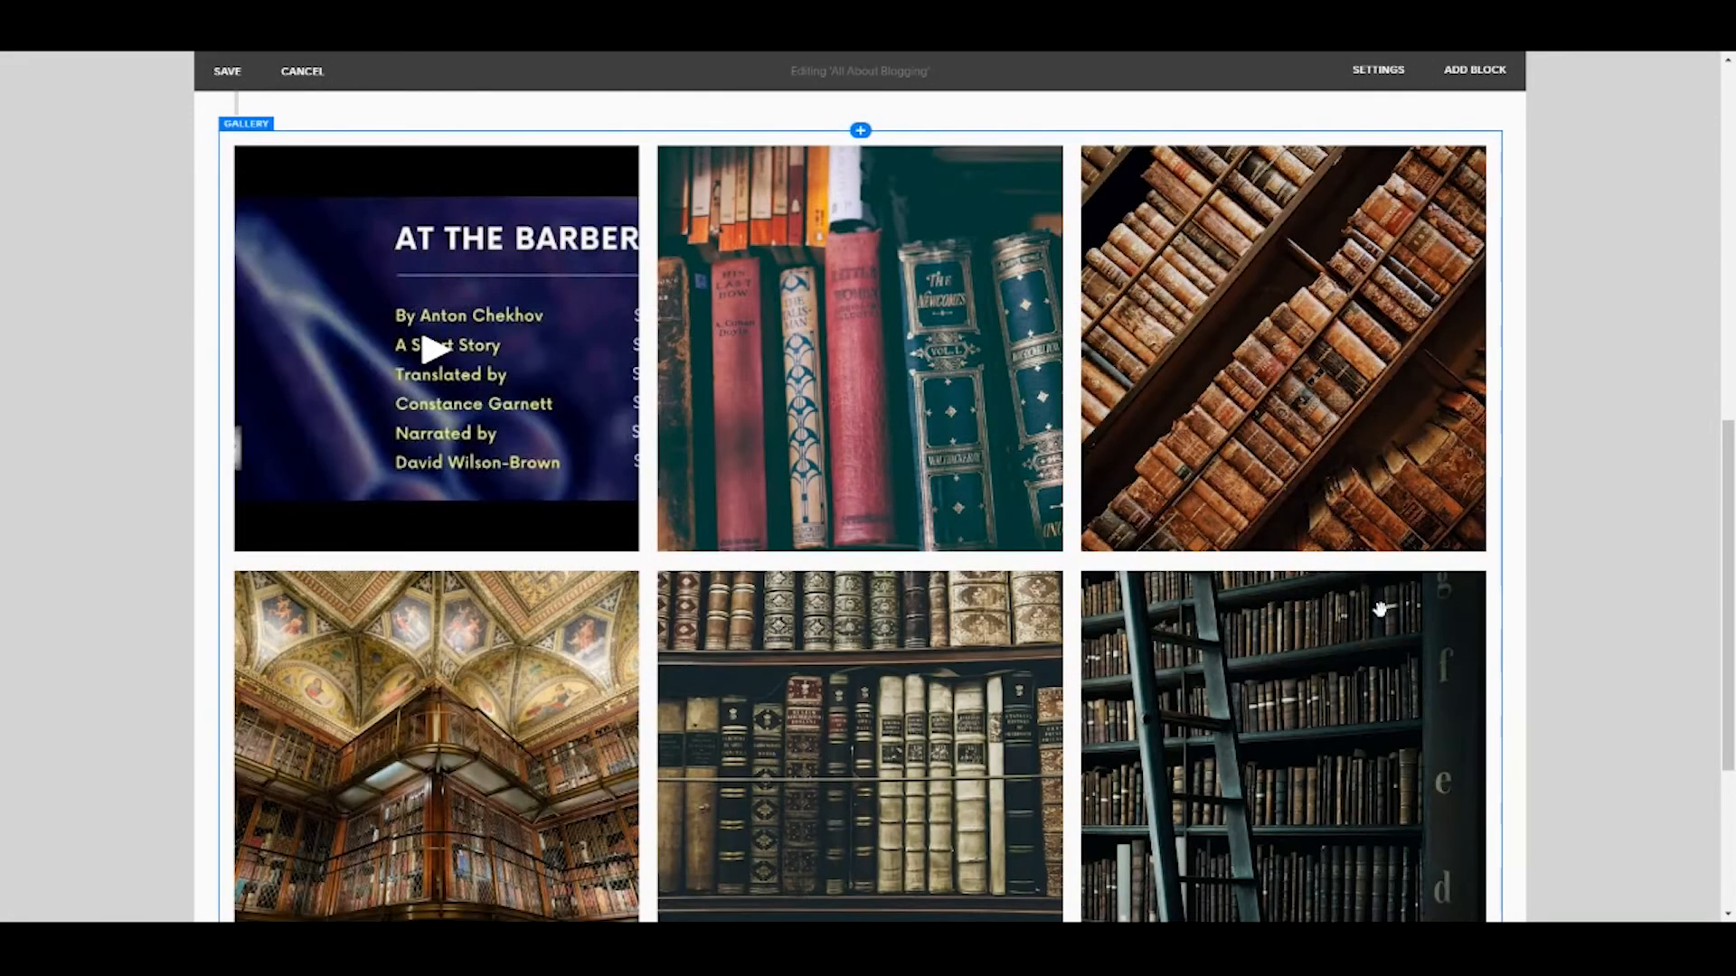
- Reopen the gallery block's content settings, examine its media items and their editing controls, and apply the settings
click(1380, 610)
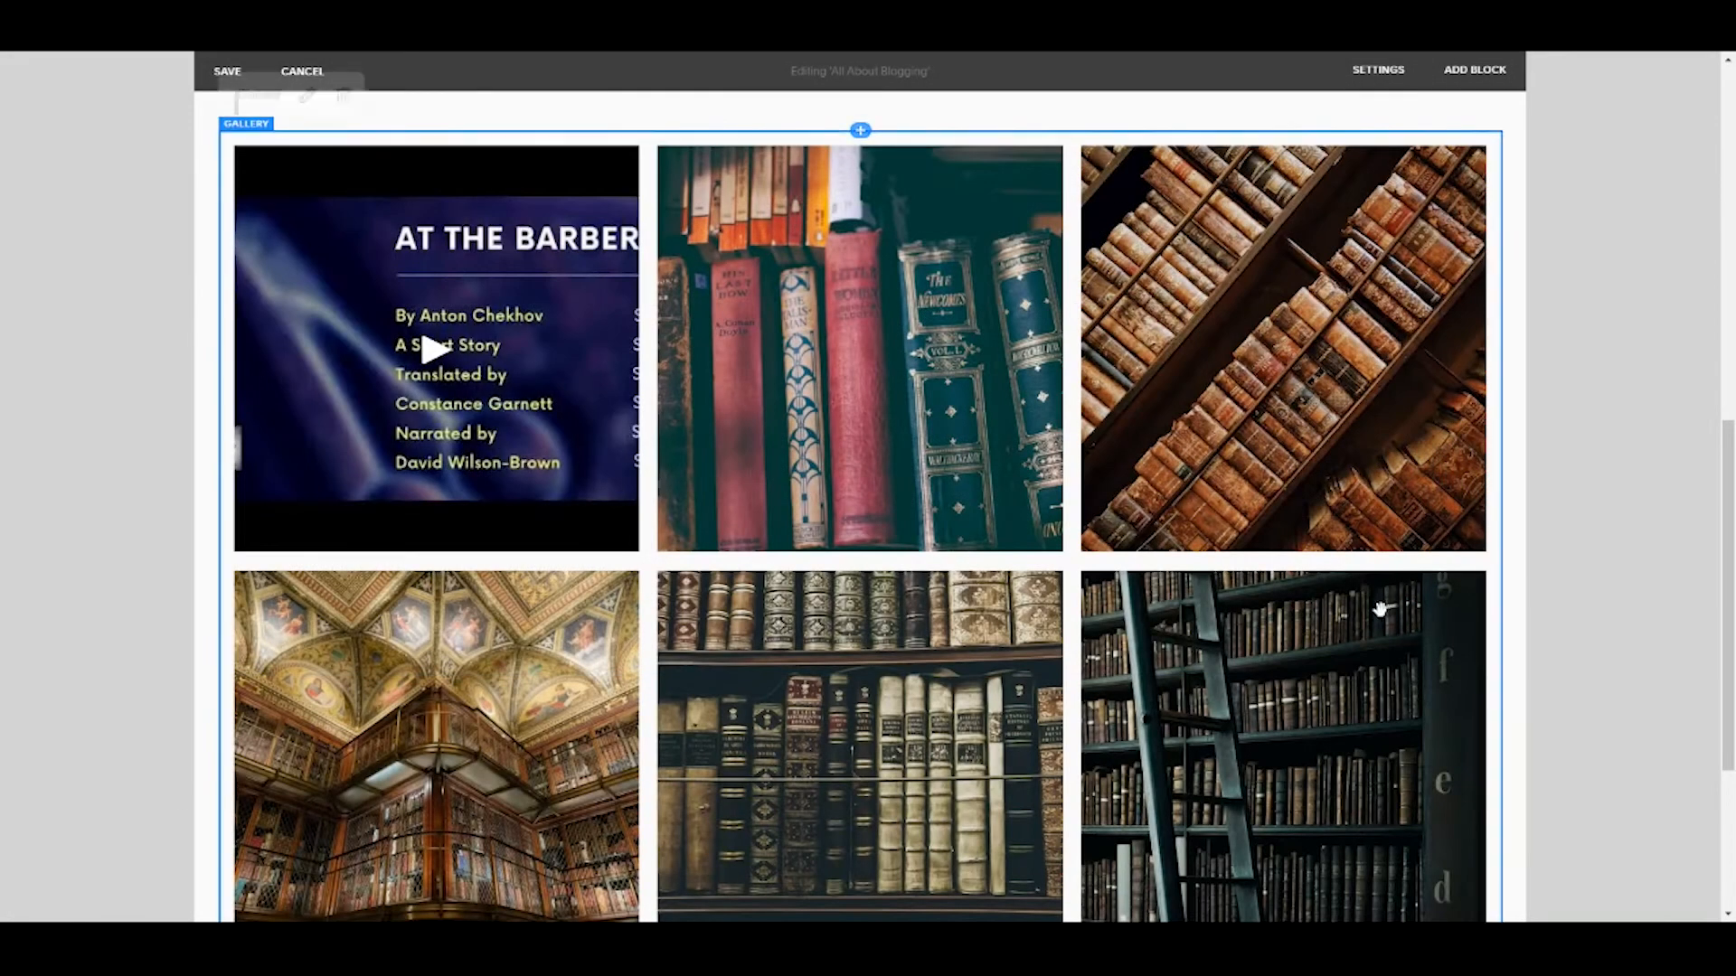
click(306, 96)
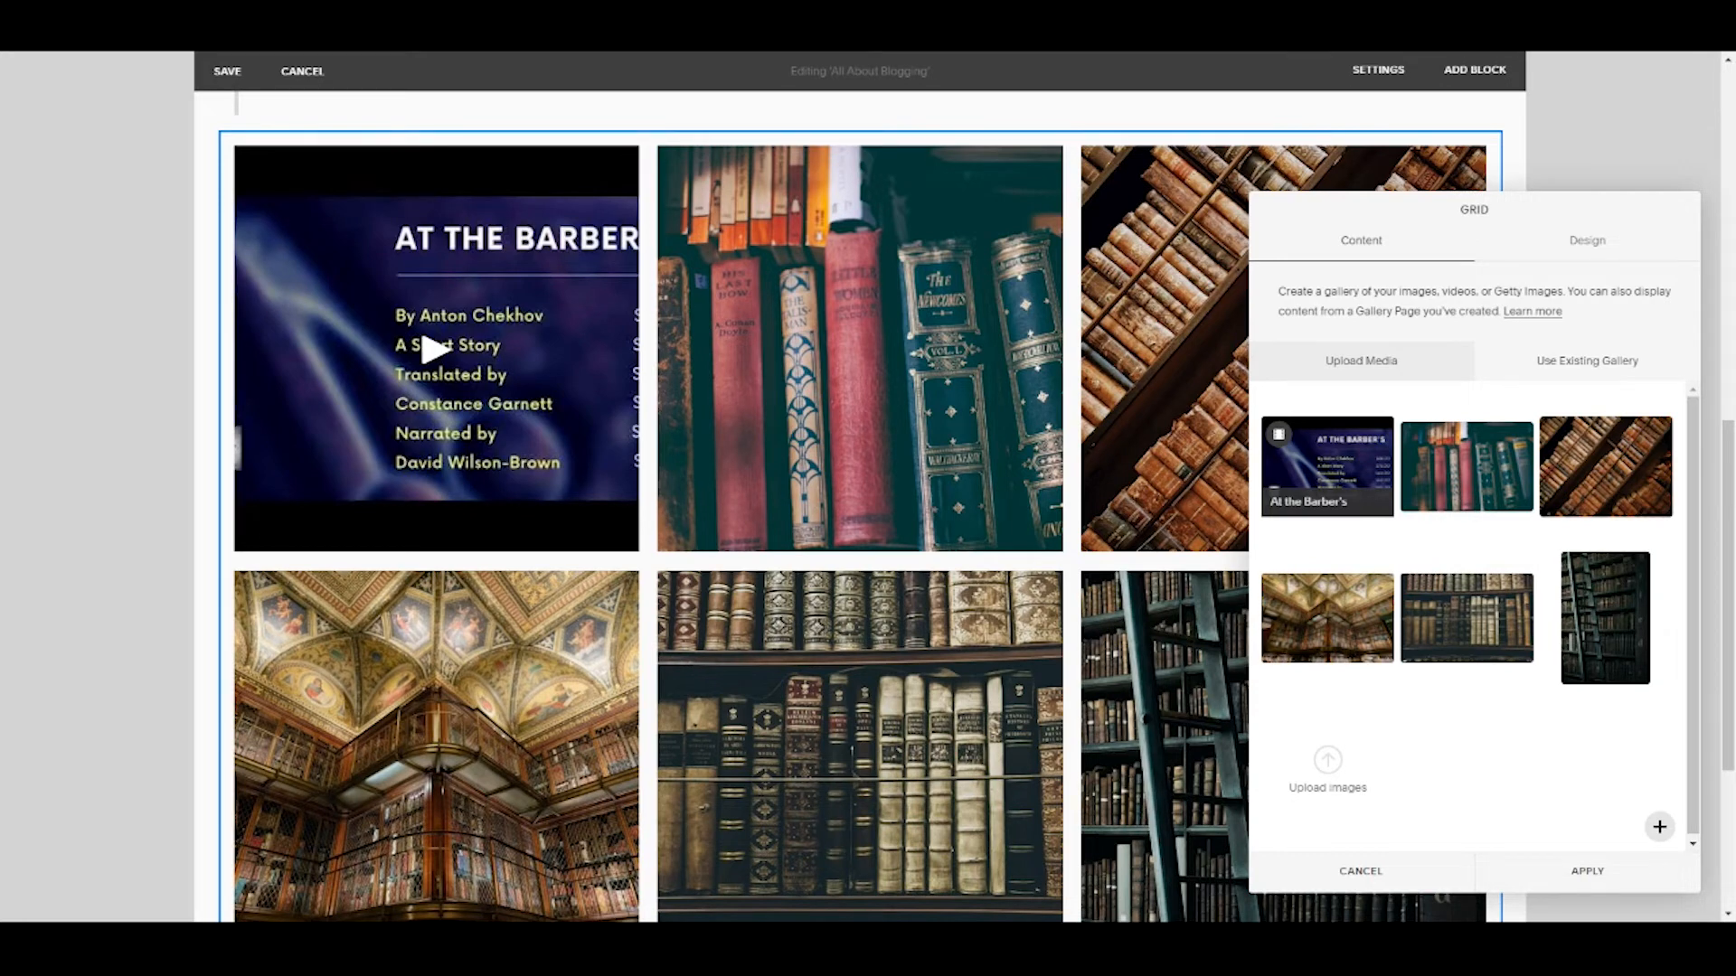
mouse_move(1606, 615)
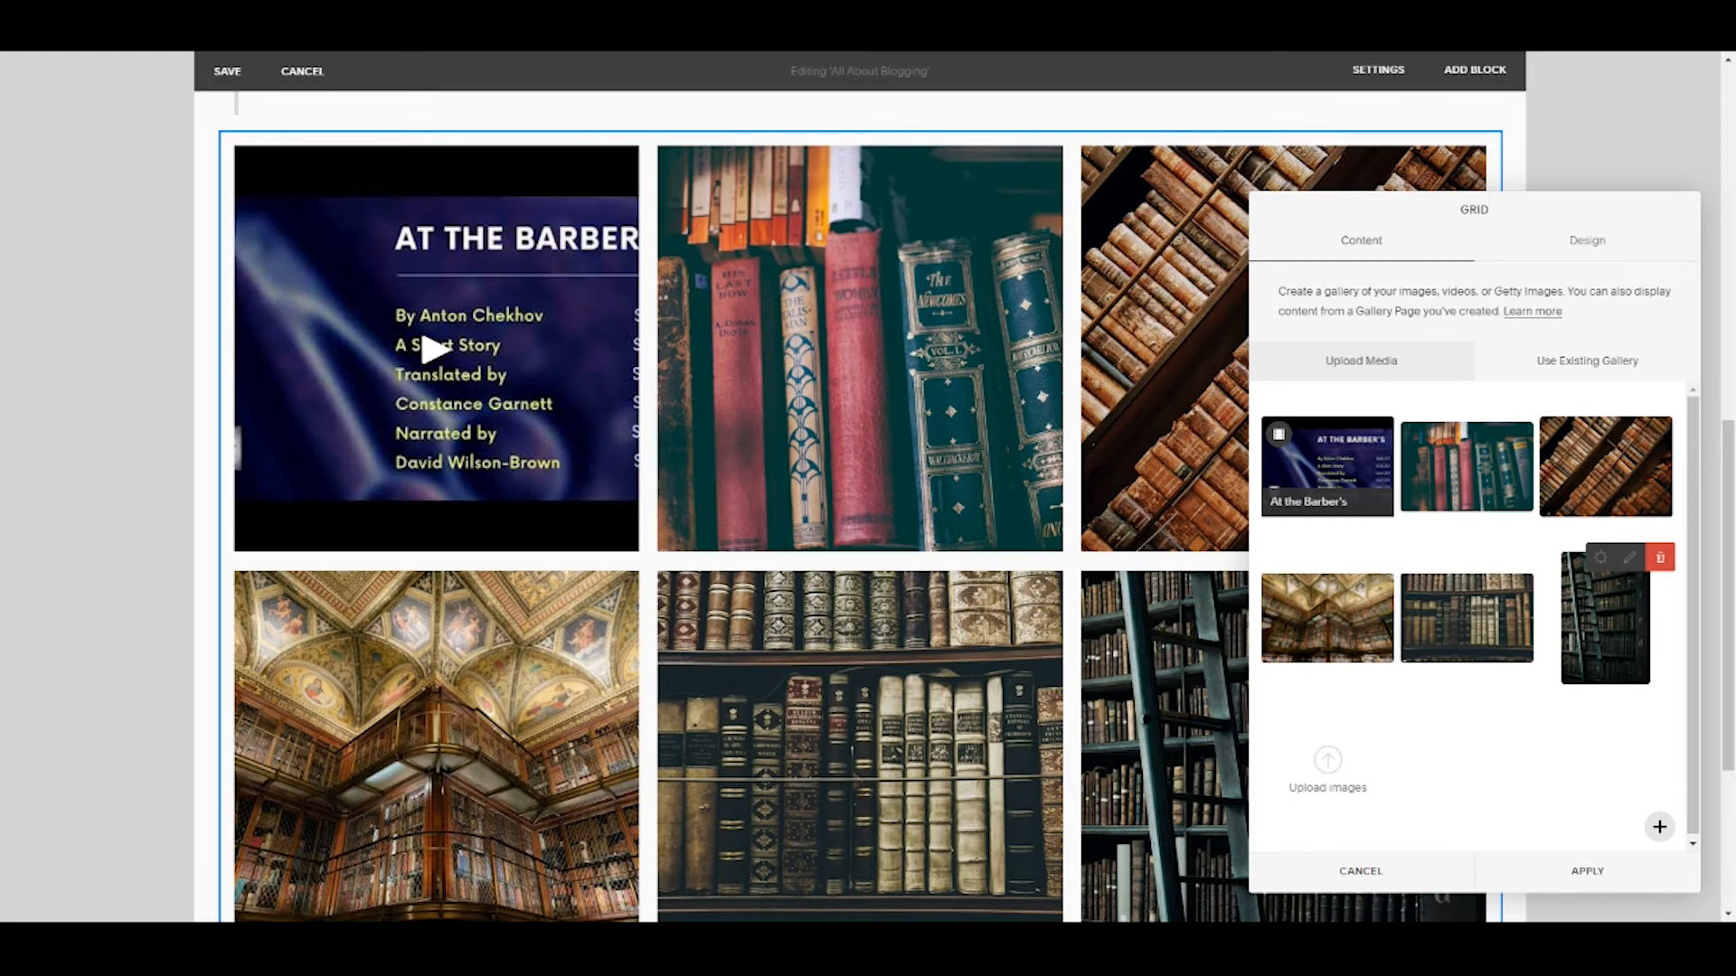
click(1571, 889)
- Add a text block below the gallery containing the standard Lorem Ipsum paragraph
scroll(1218, 735, down, 4)
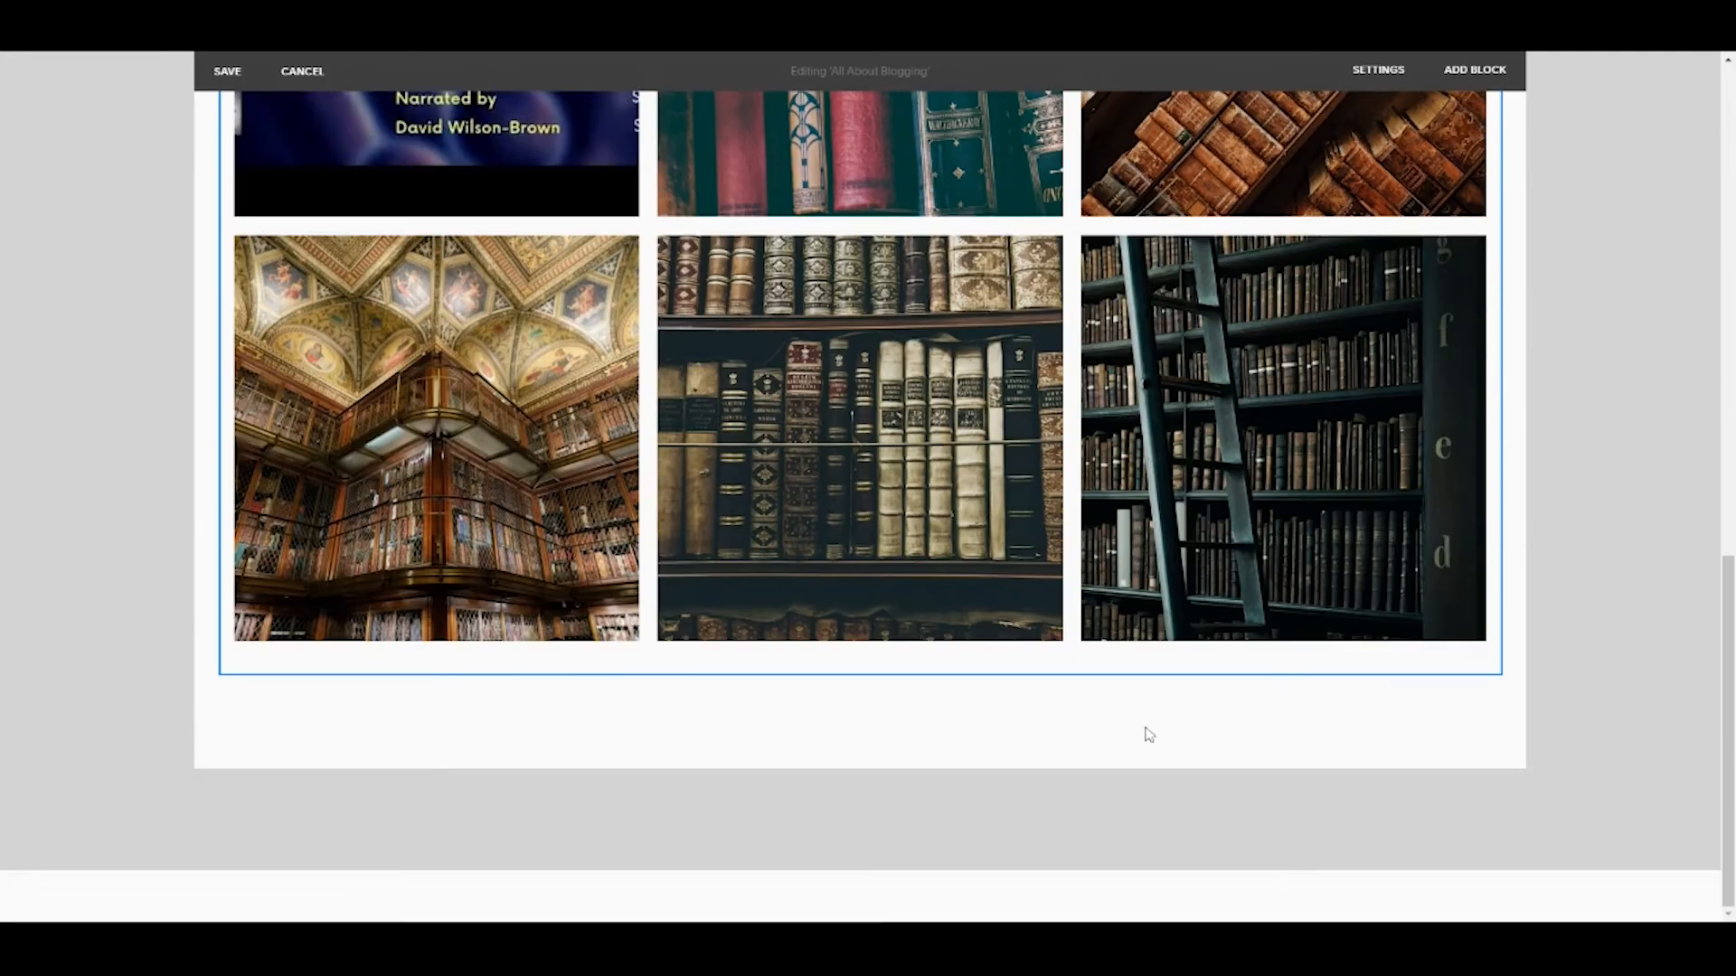
click(821, 728)
mouse_move(837, 631)
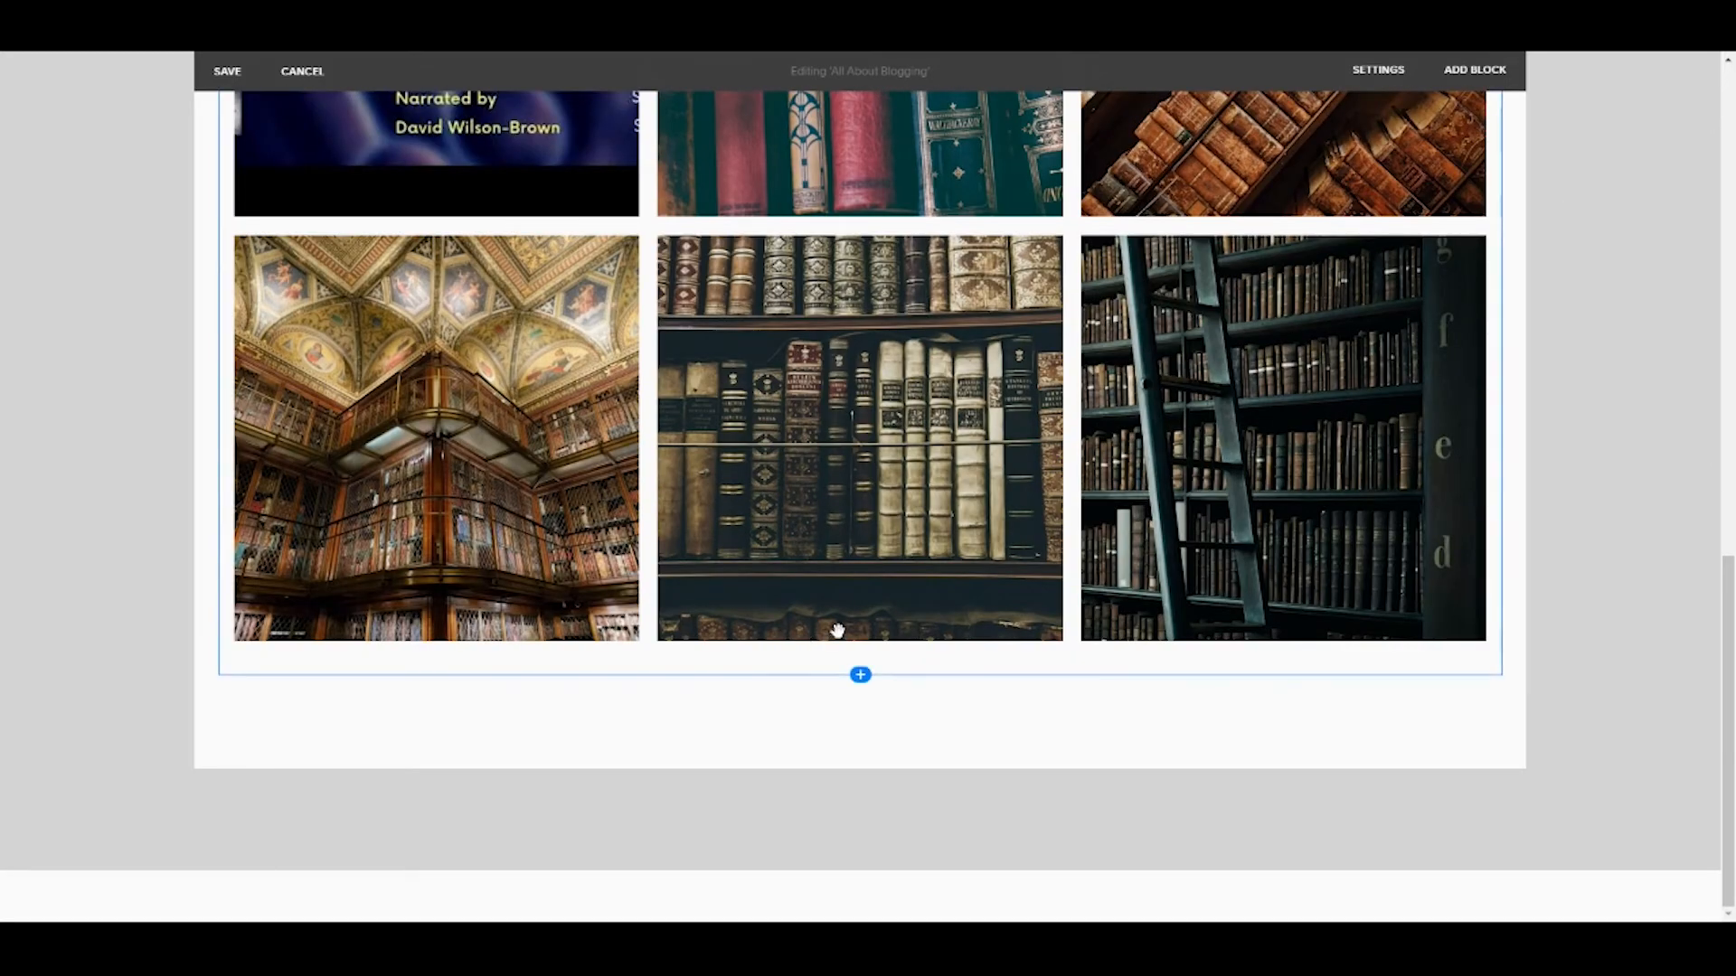
click(860, 677)
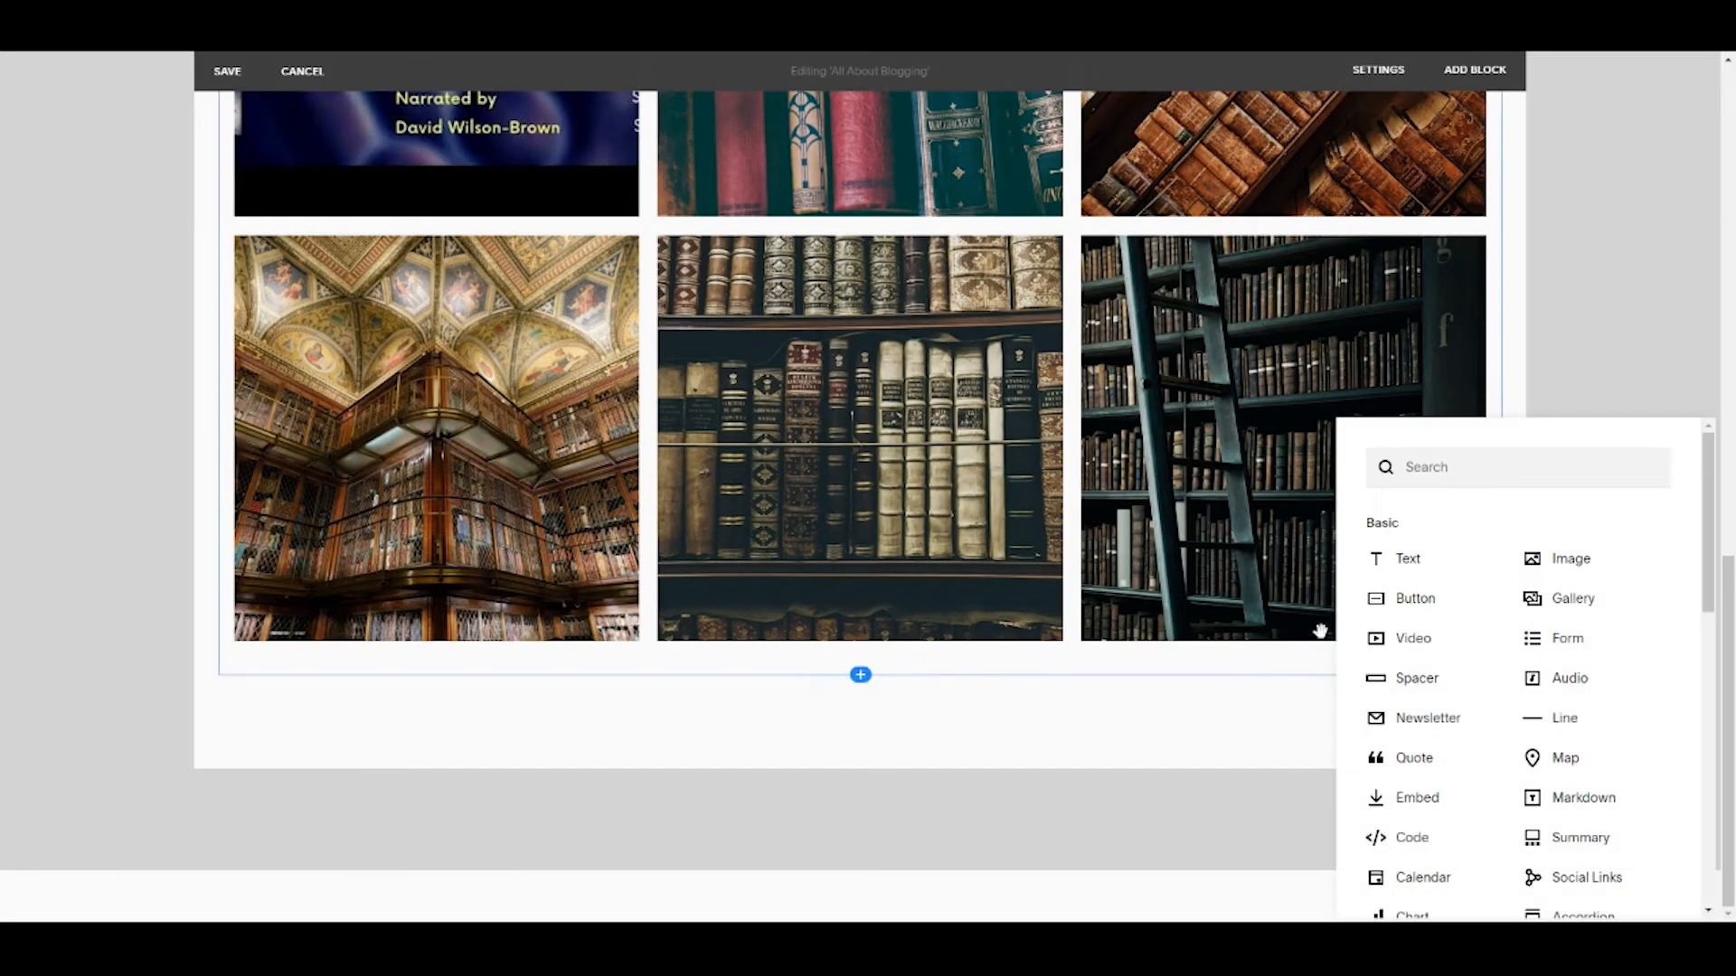
click(1407, 560)
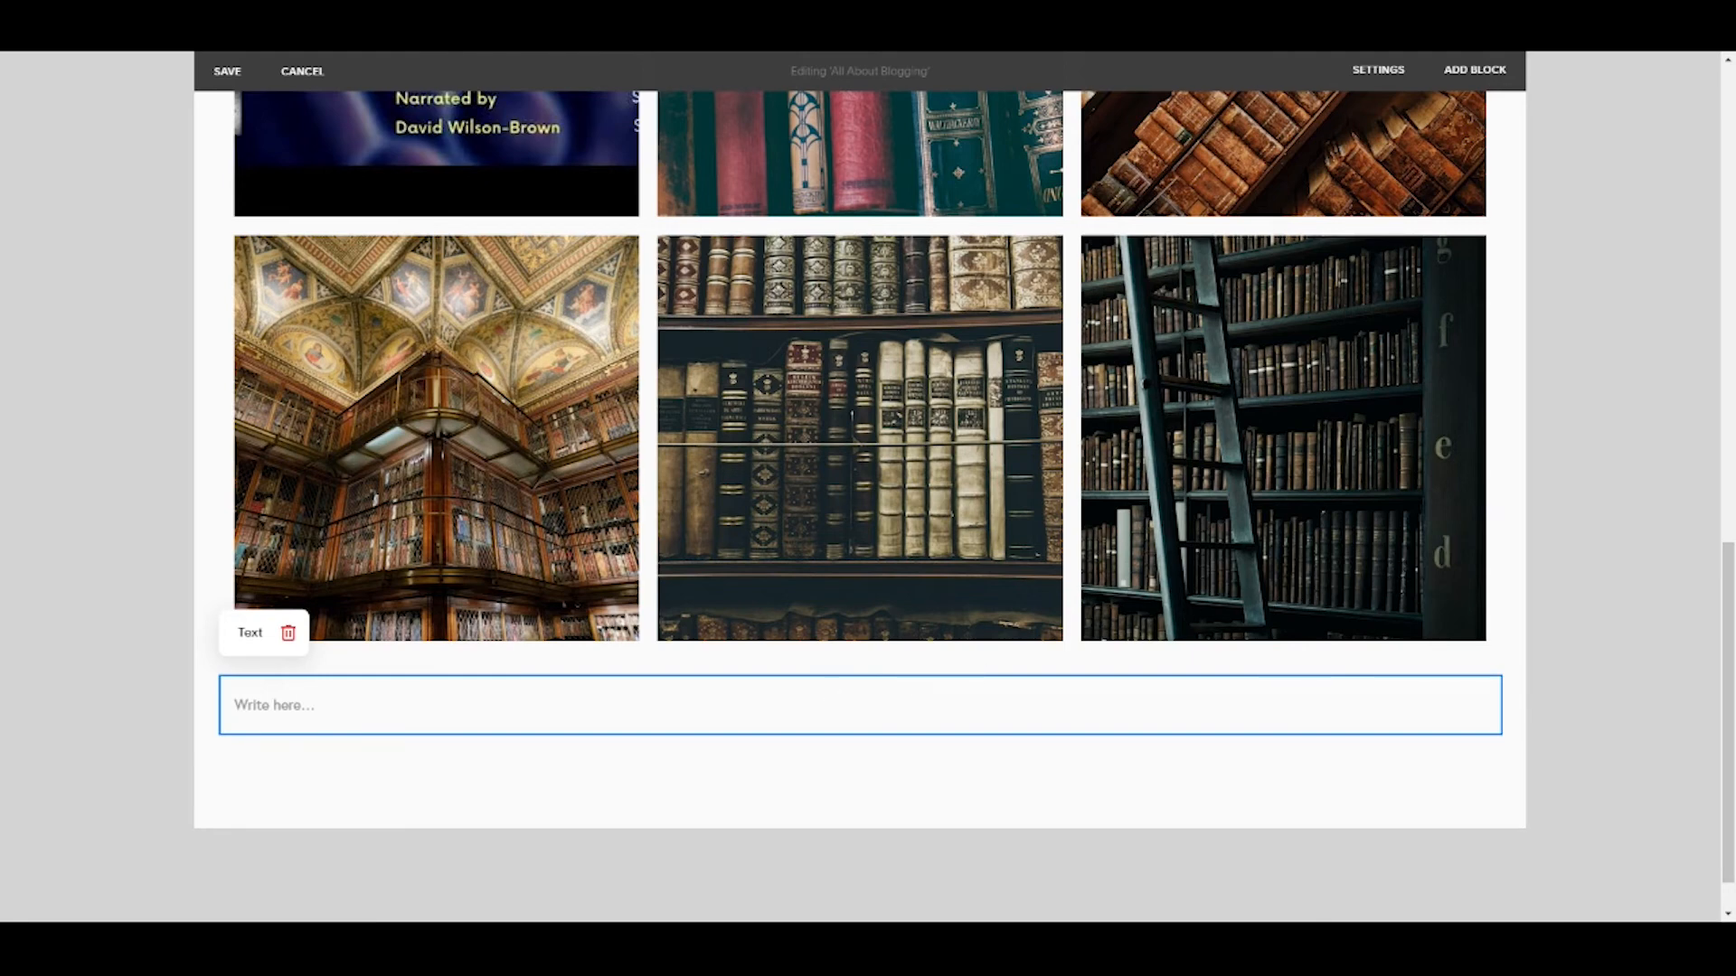
click(275, 705)
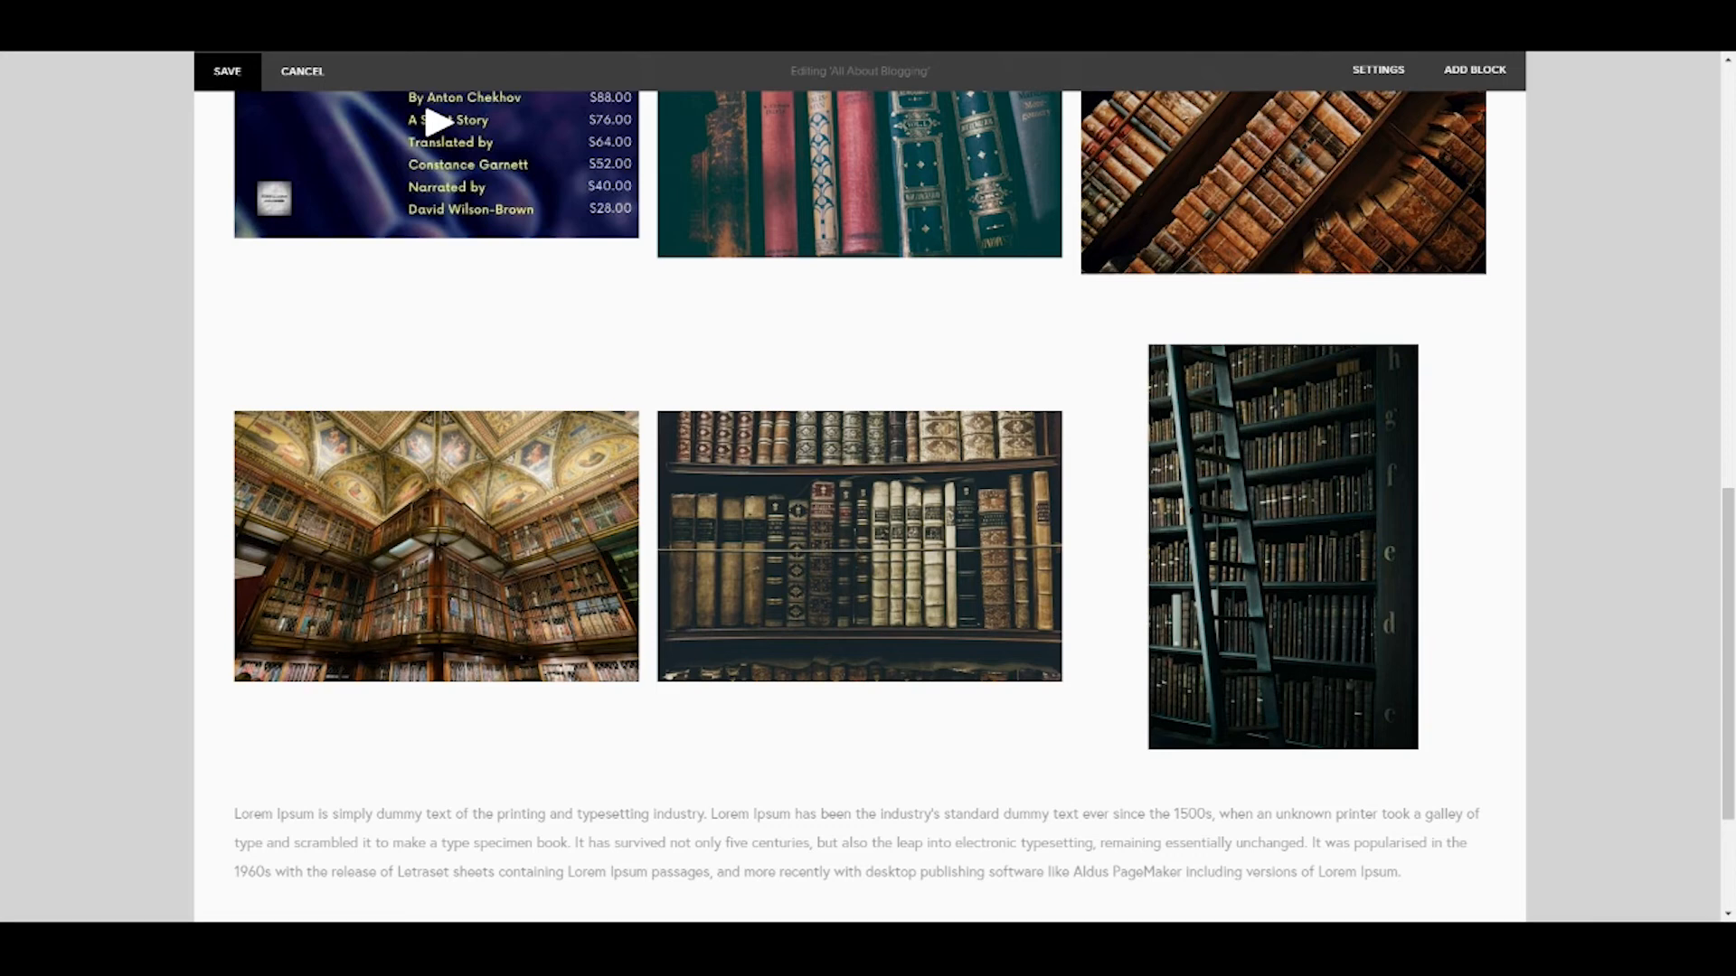
- Save the edited post content and open the settings of the "All About Blogging" draft for editing
click(227, 72)
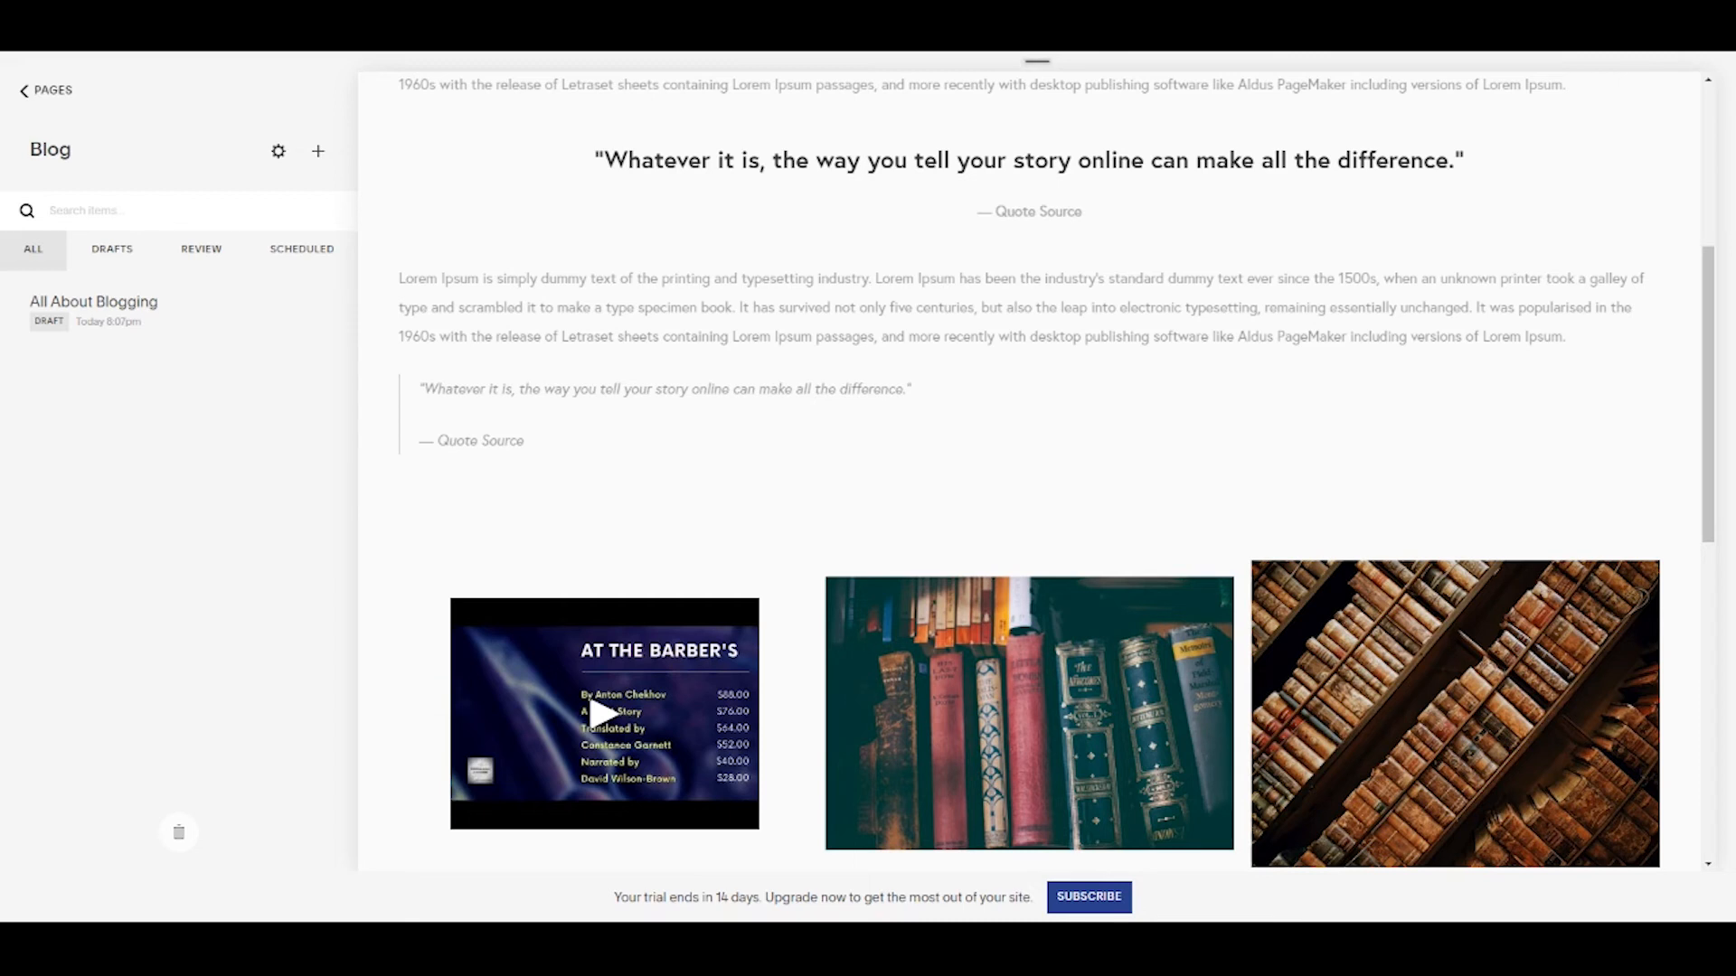
mouse_move(319, 299)
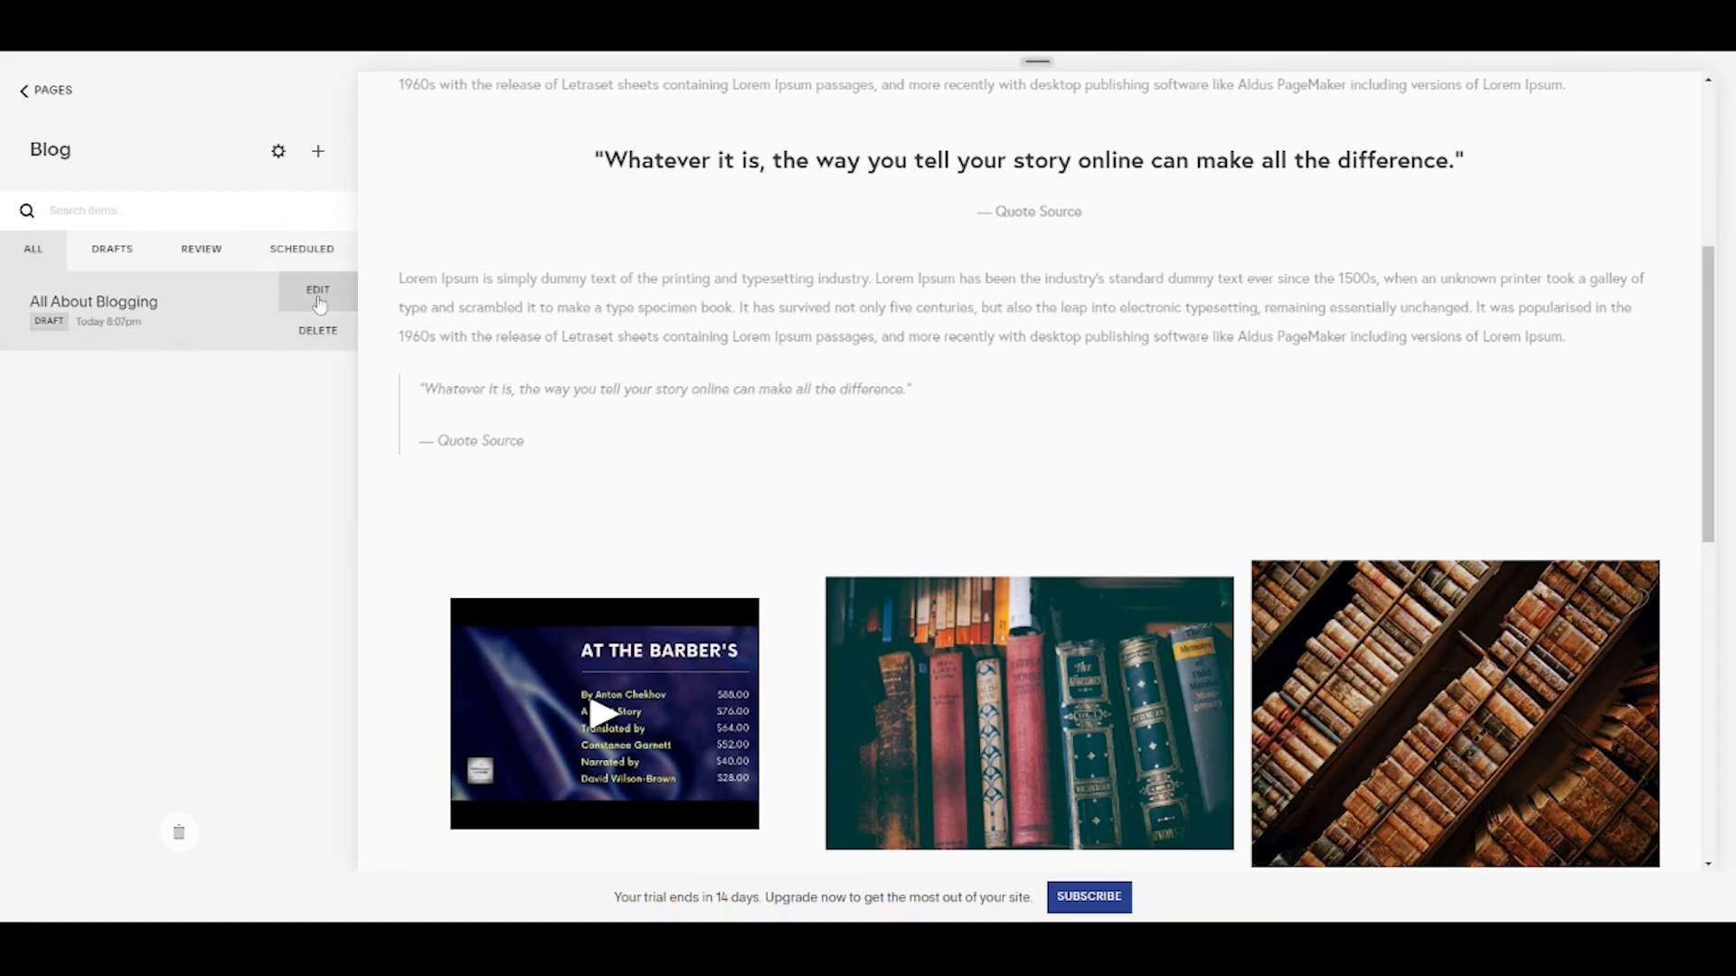
click(318, 299)
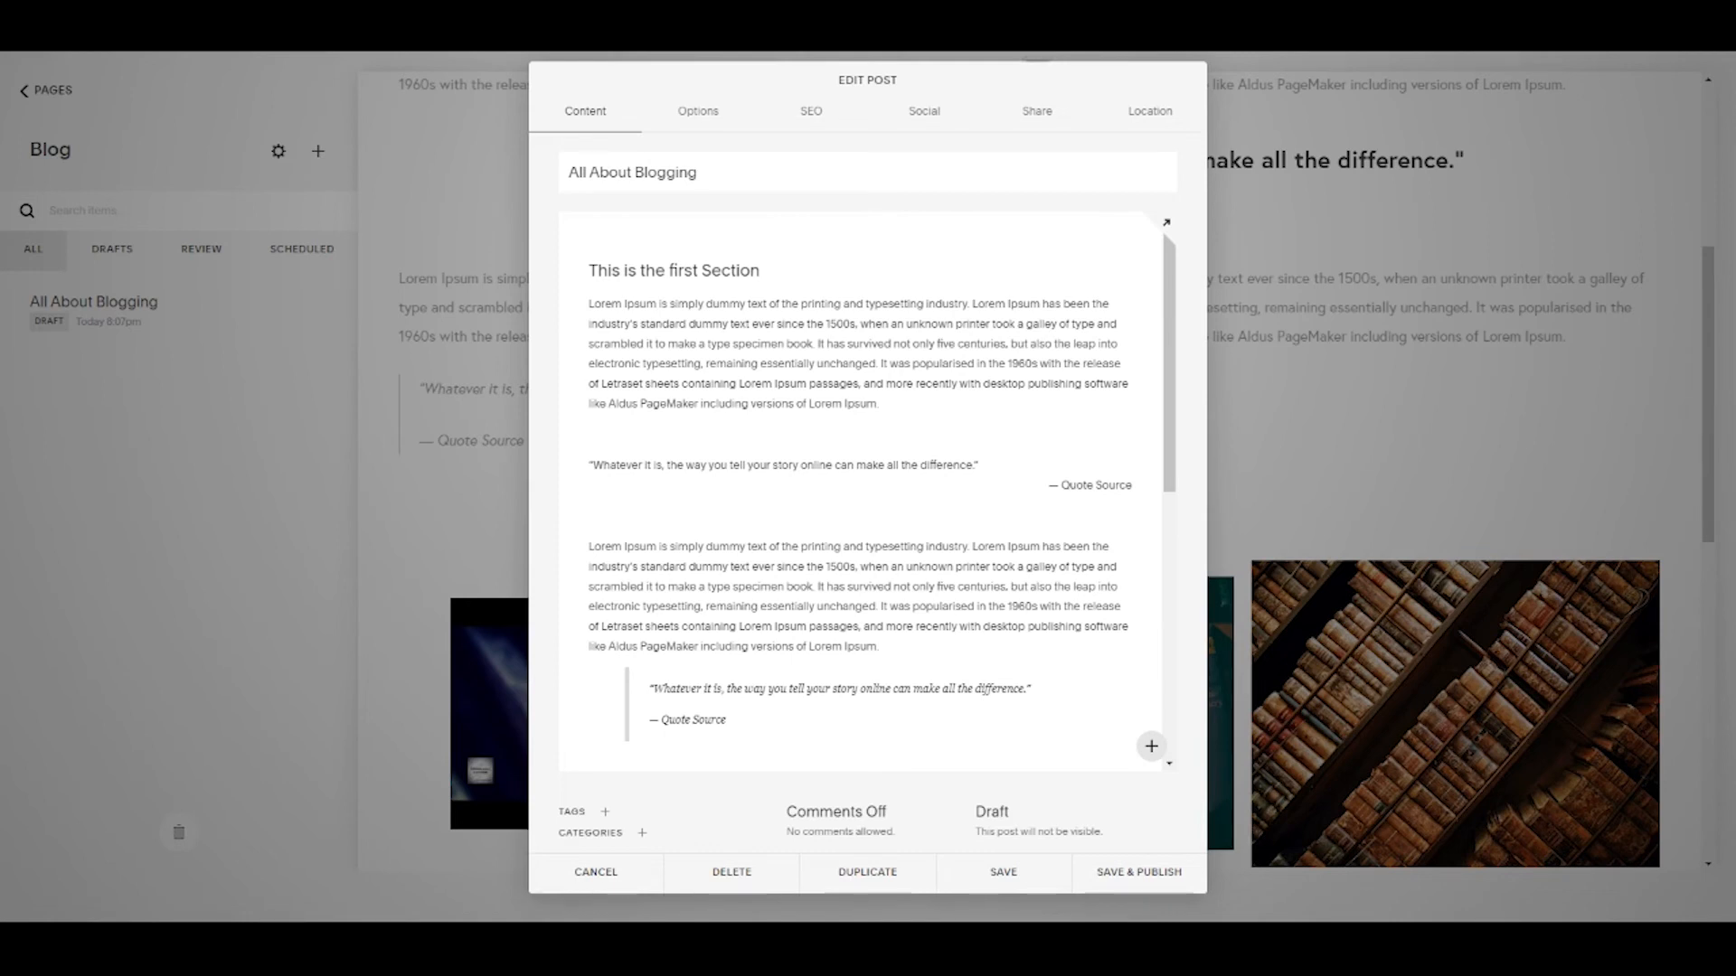
- Change the post's status from draft to Scheduled and set the publish date to July 13, 2022
click(1054, 830)
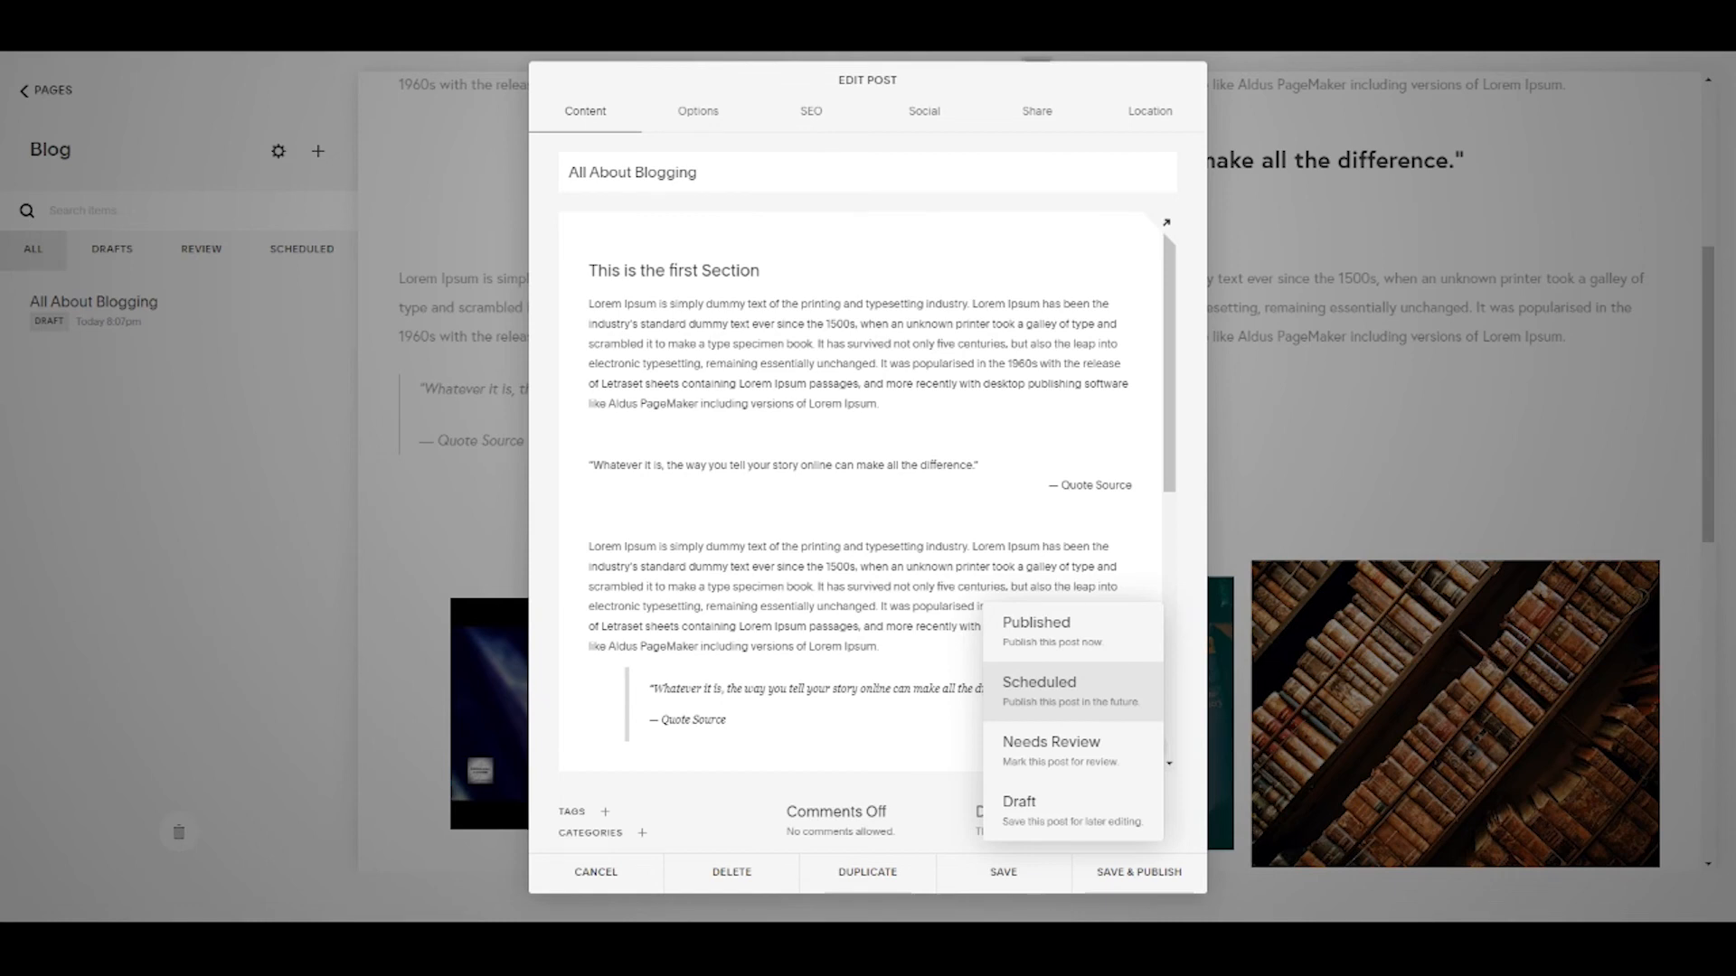
click(1028, 699)
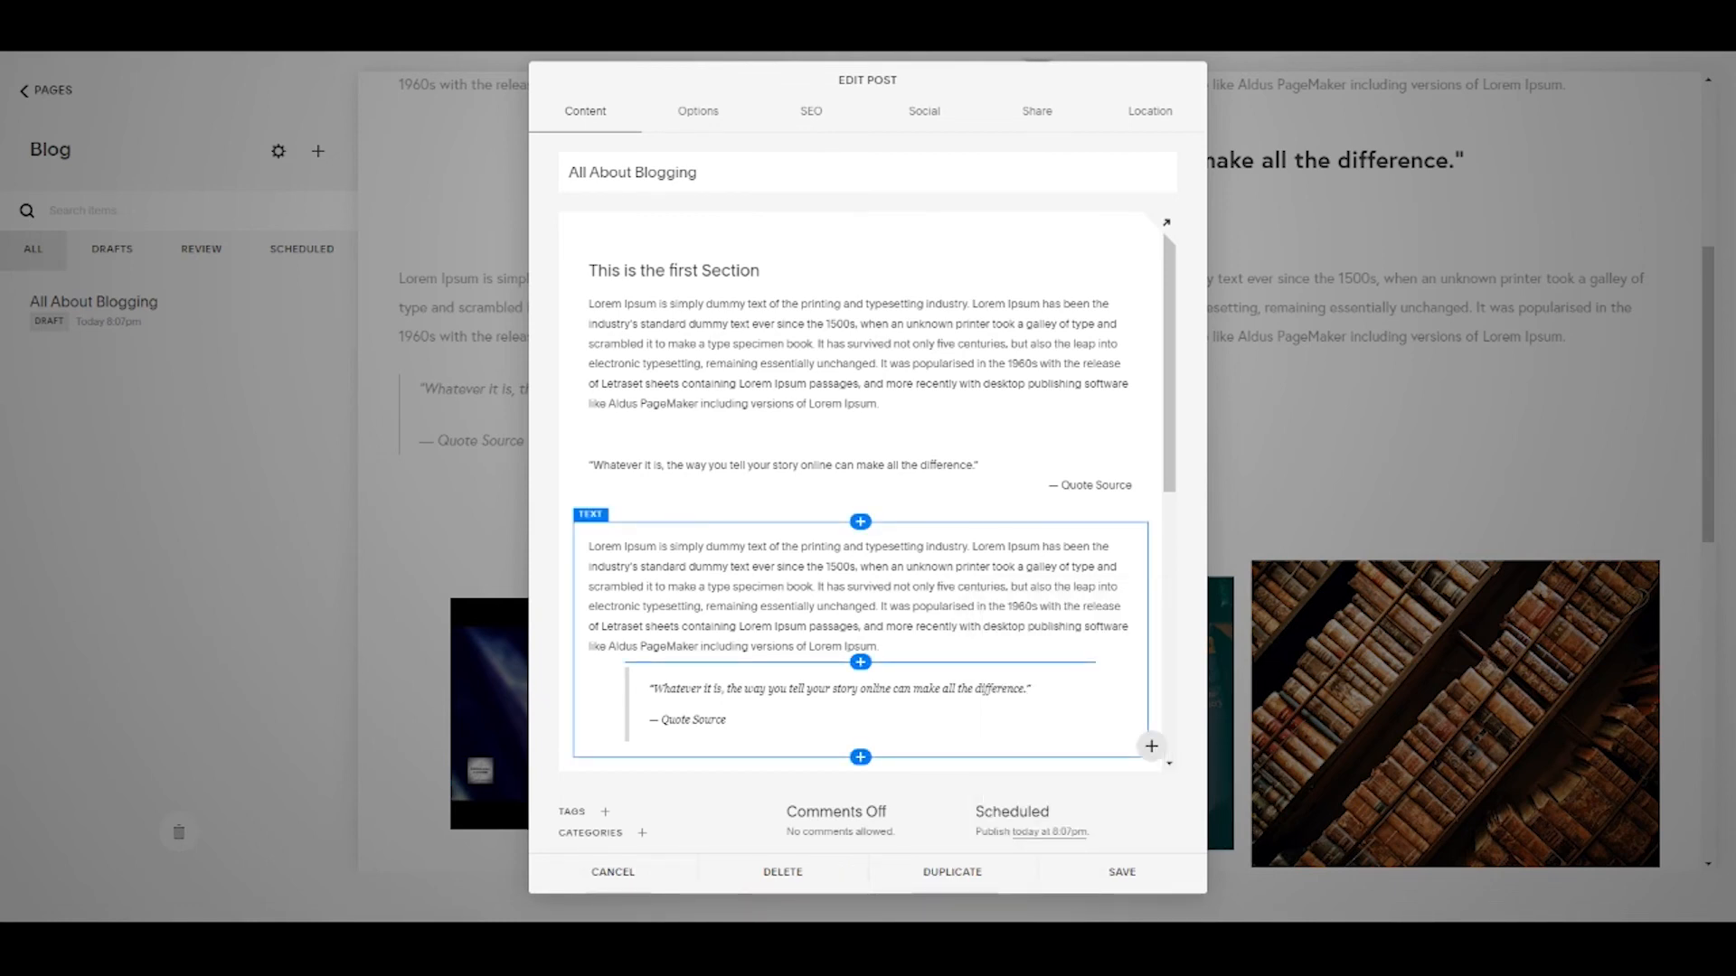
click(1054, 832)
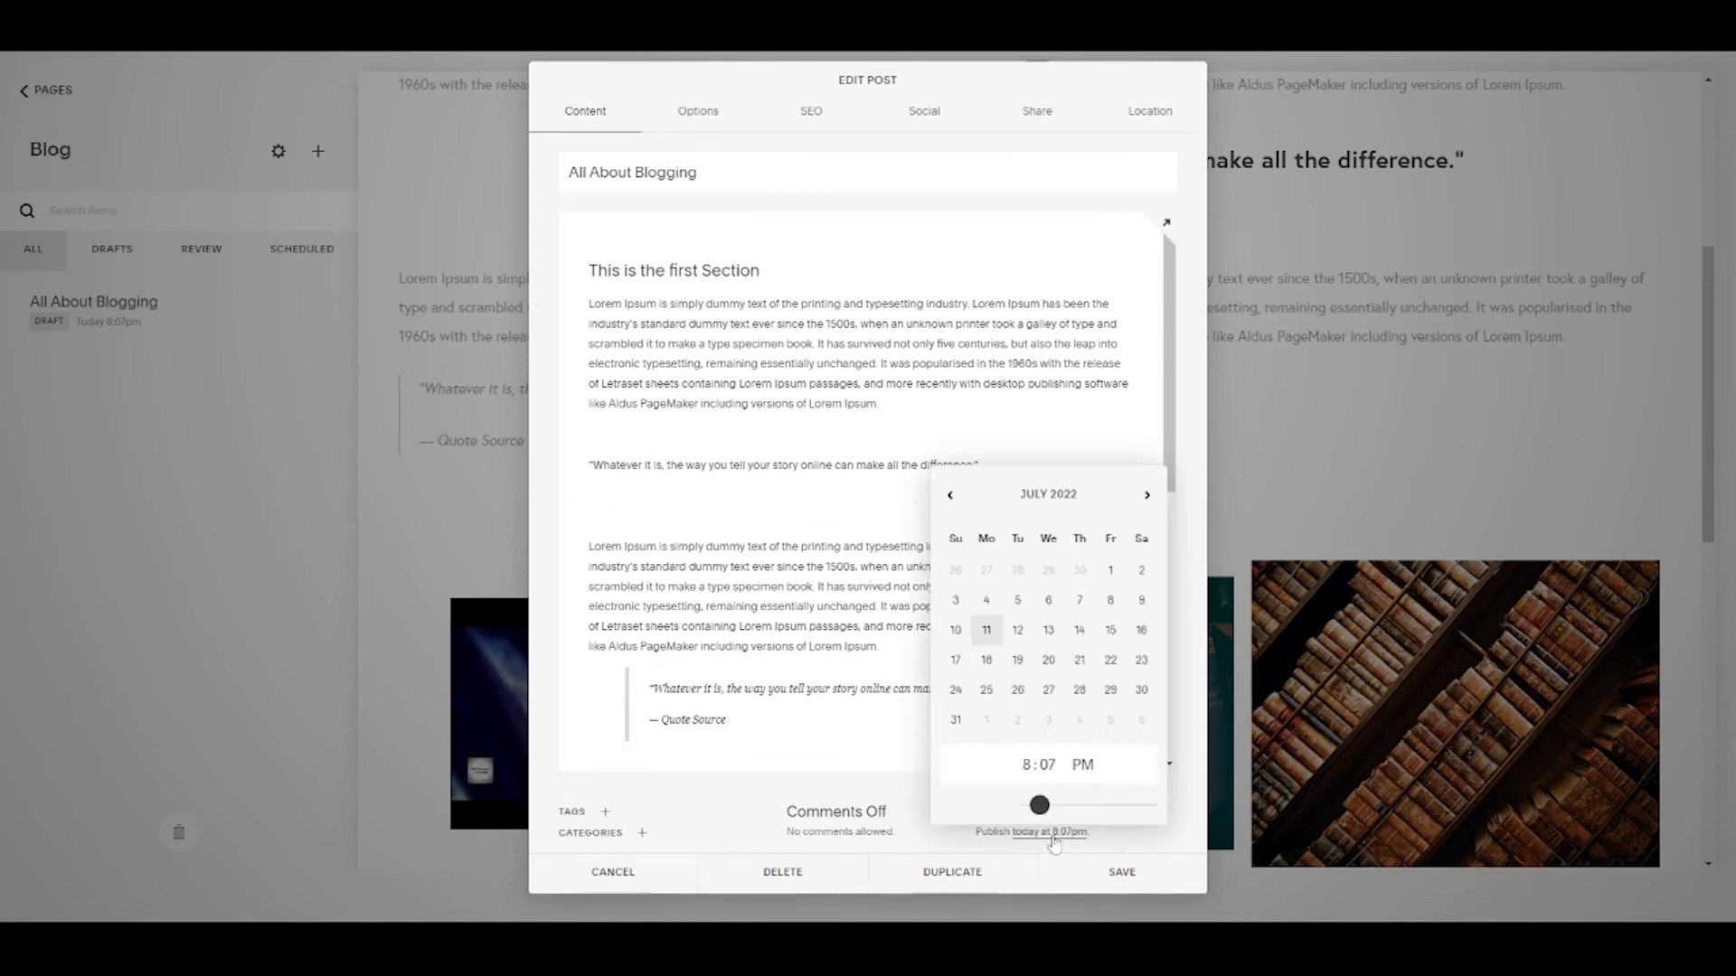
click(1049, 631)
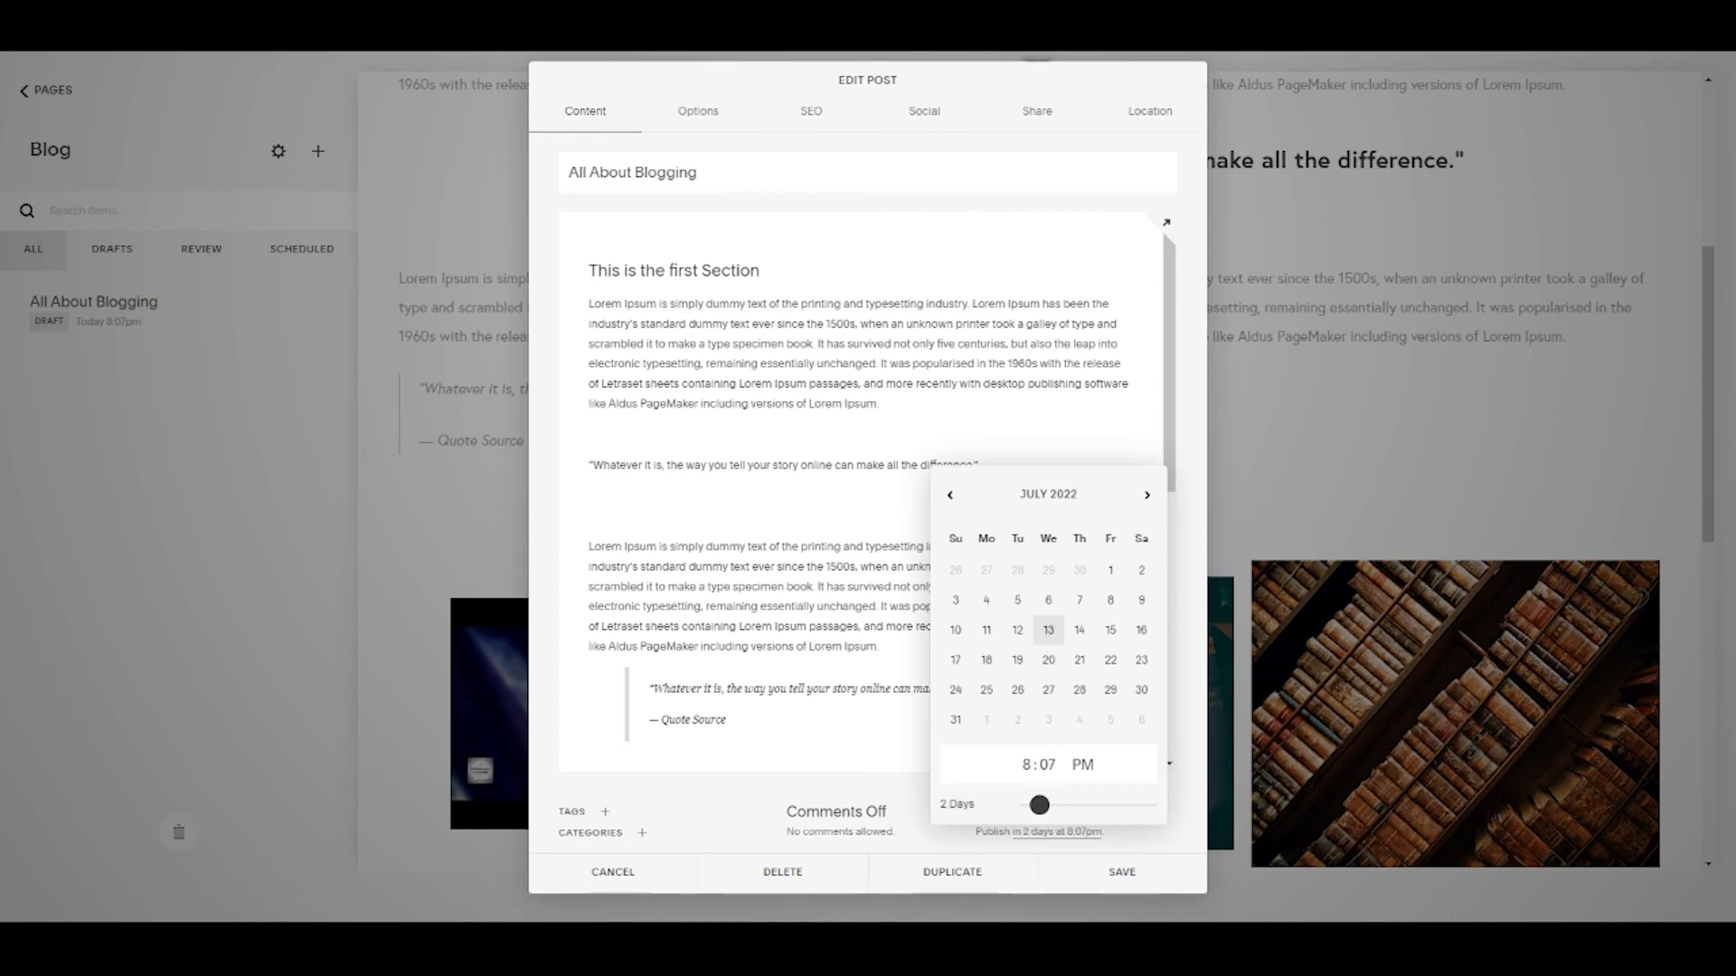
- Set the scheduled publish time to 9:30 AM and close the date picker
click(1026, 765)
text(9)
key(Tab)
text(30)
key(Tab)
text(a)
click(1191, 584)
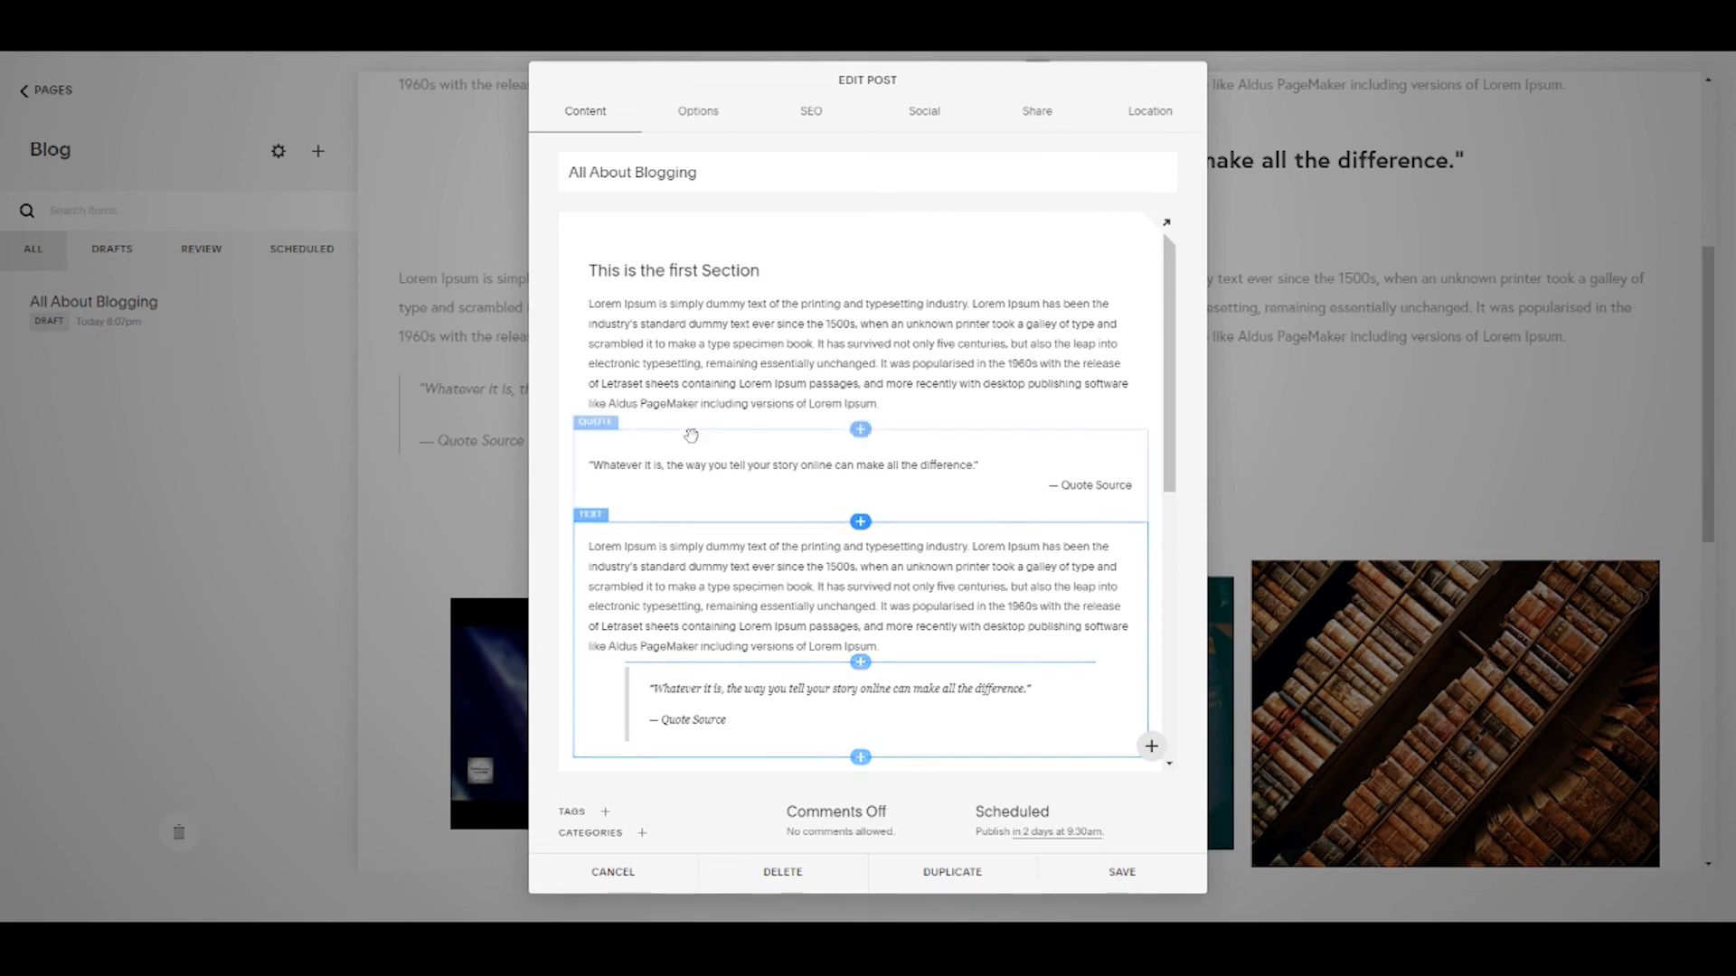
- Copy the first paragraph's text up to "type specimen book" into the post's excerpt
drag(588, 304, 814, 344)
key(ctrl+c)
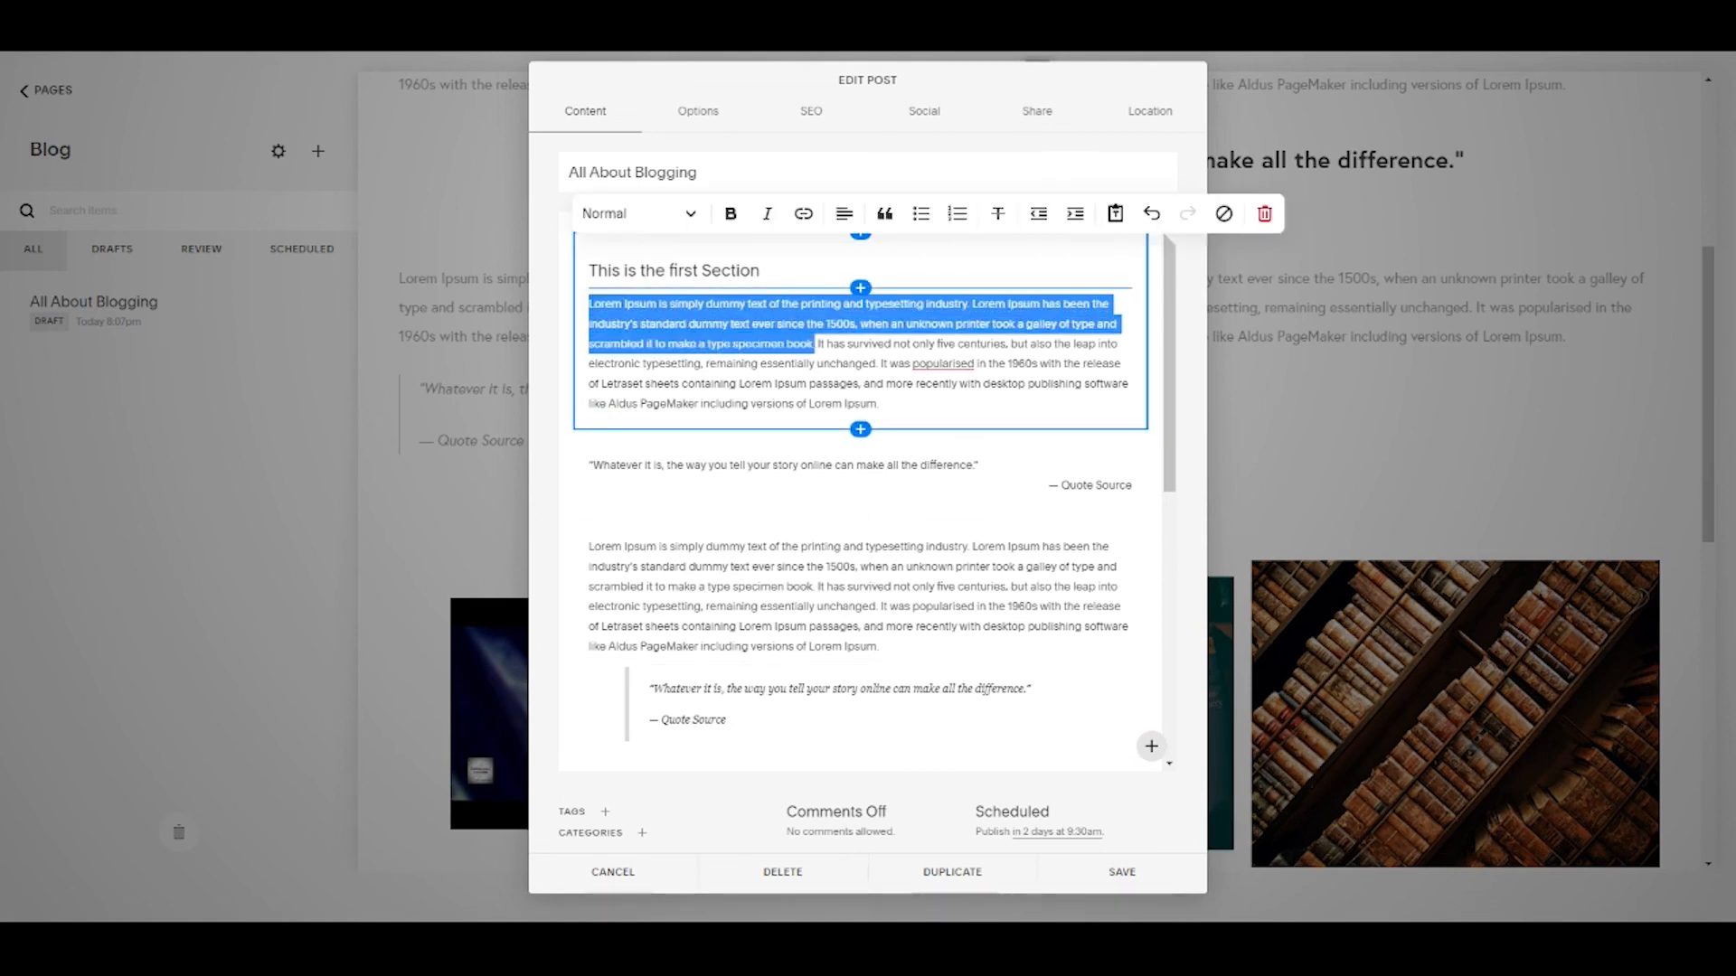
click(712, 112)
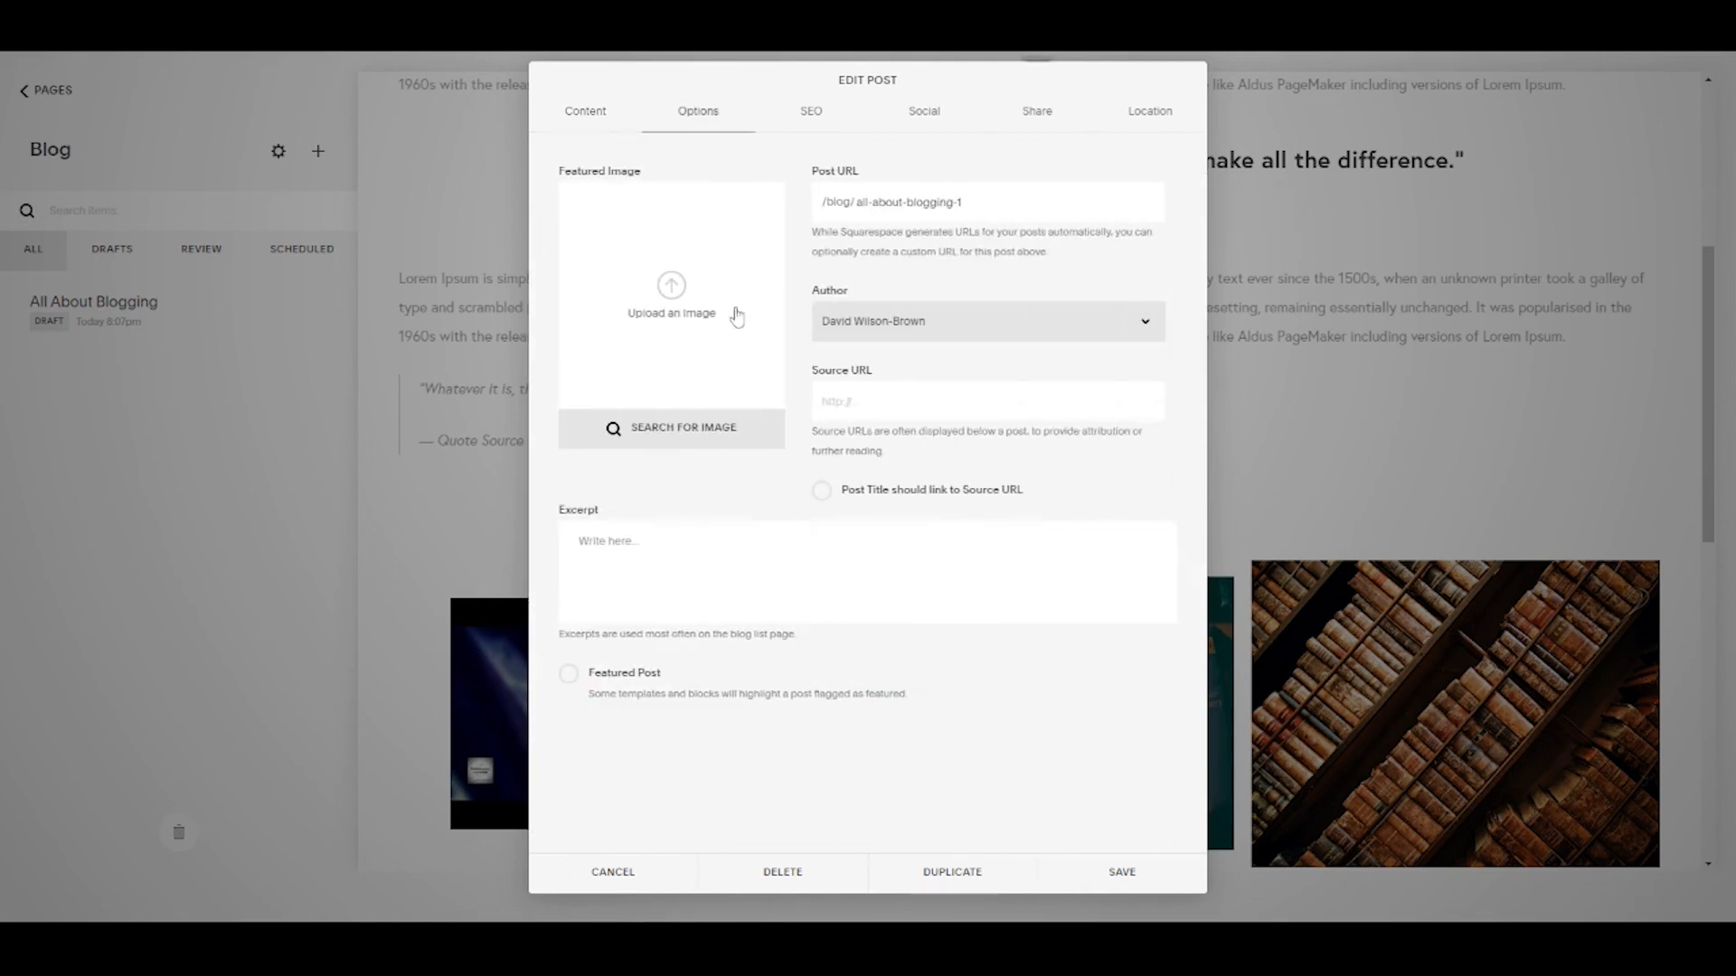
click(712, 529)
key(ctrl+v)
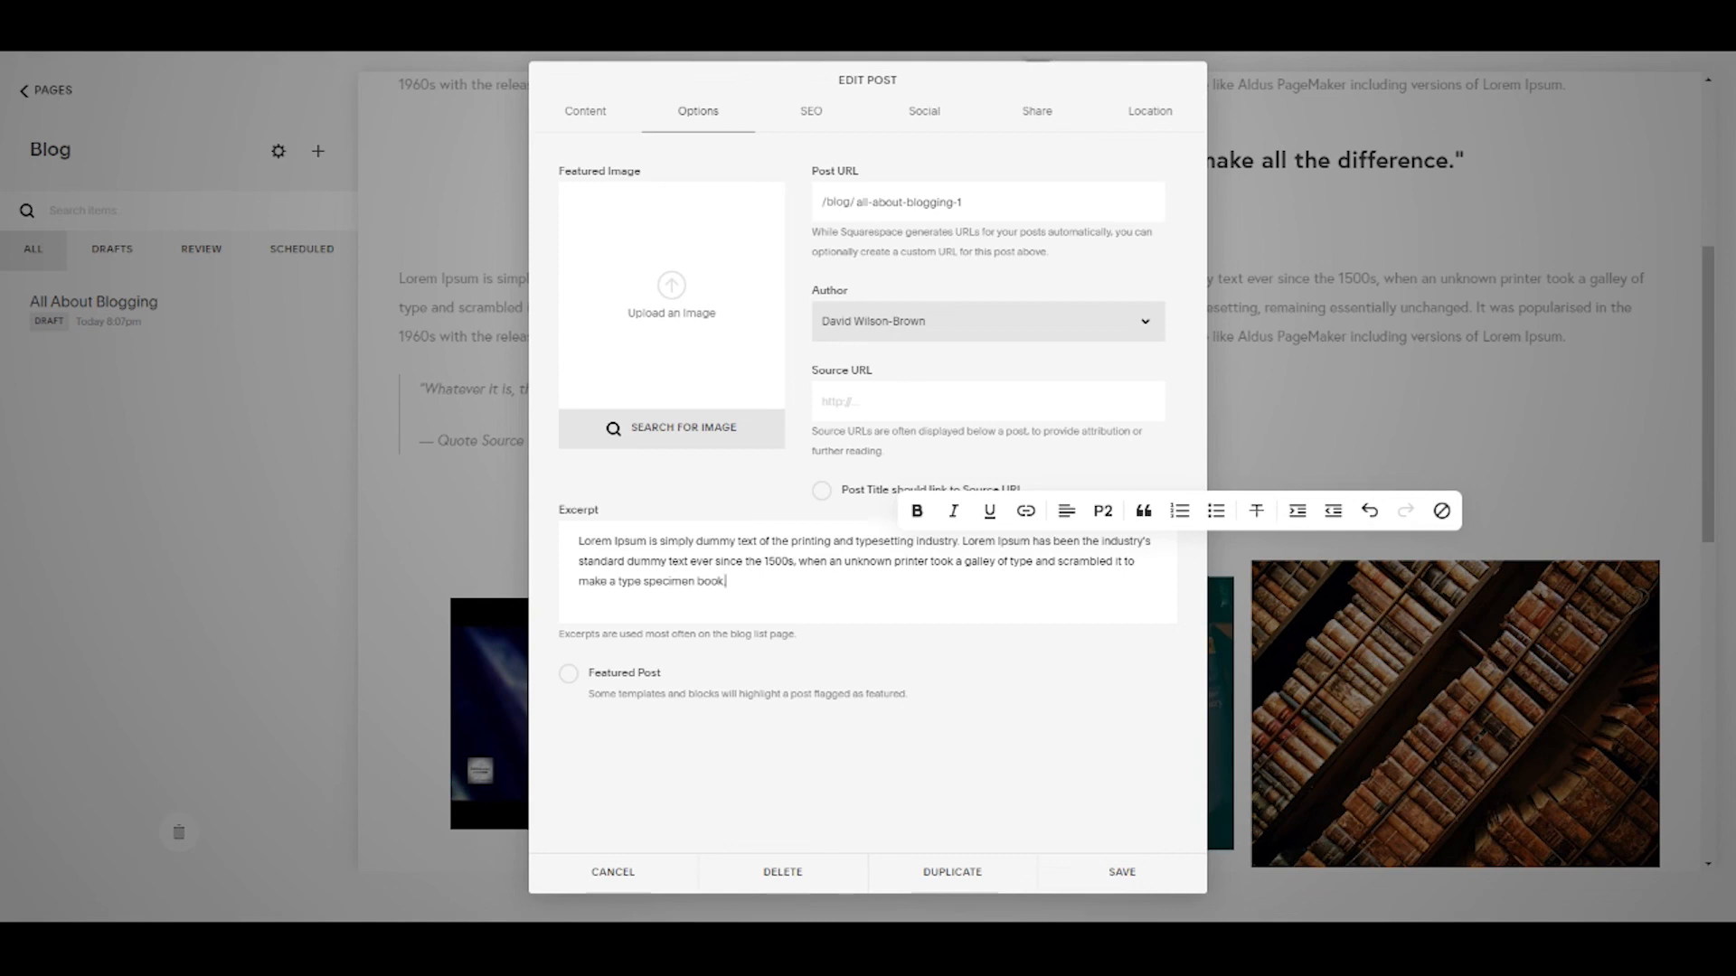
- Fill in the SEO description with the same Lorem Ipsum passage used for the excerpt
click(810, 110)
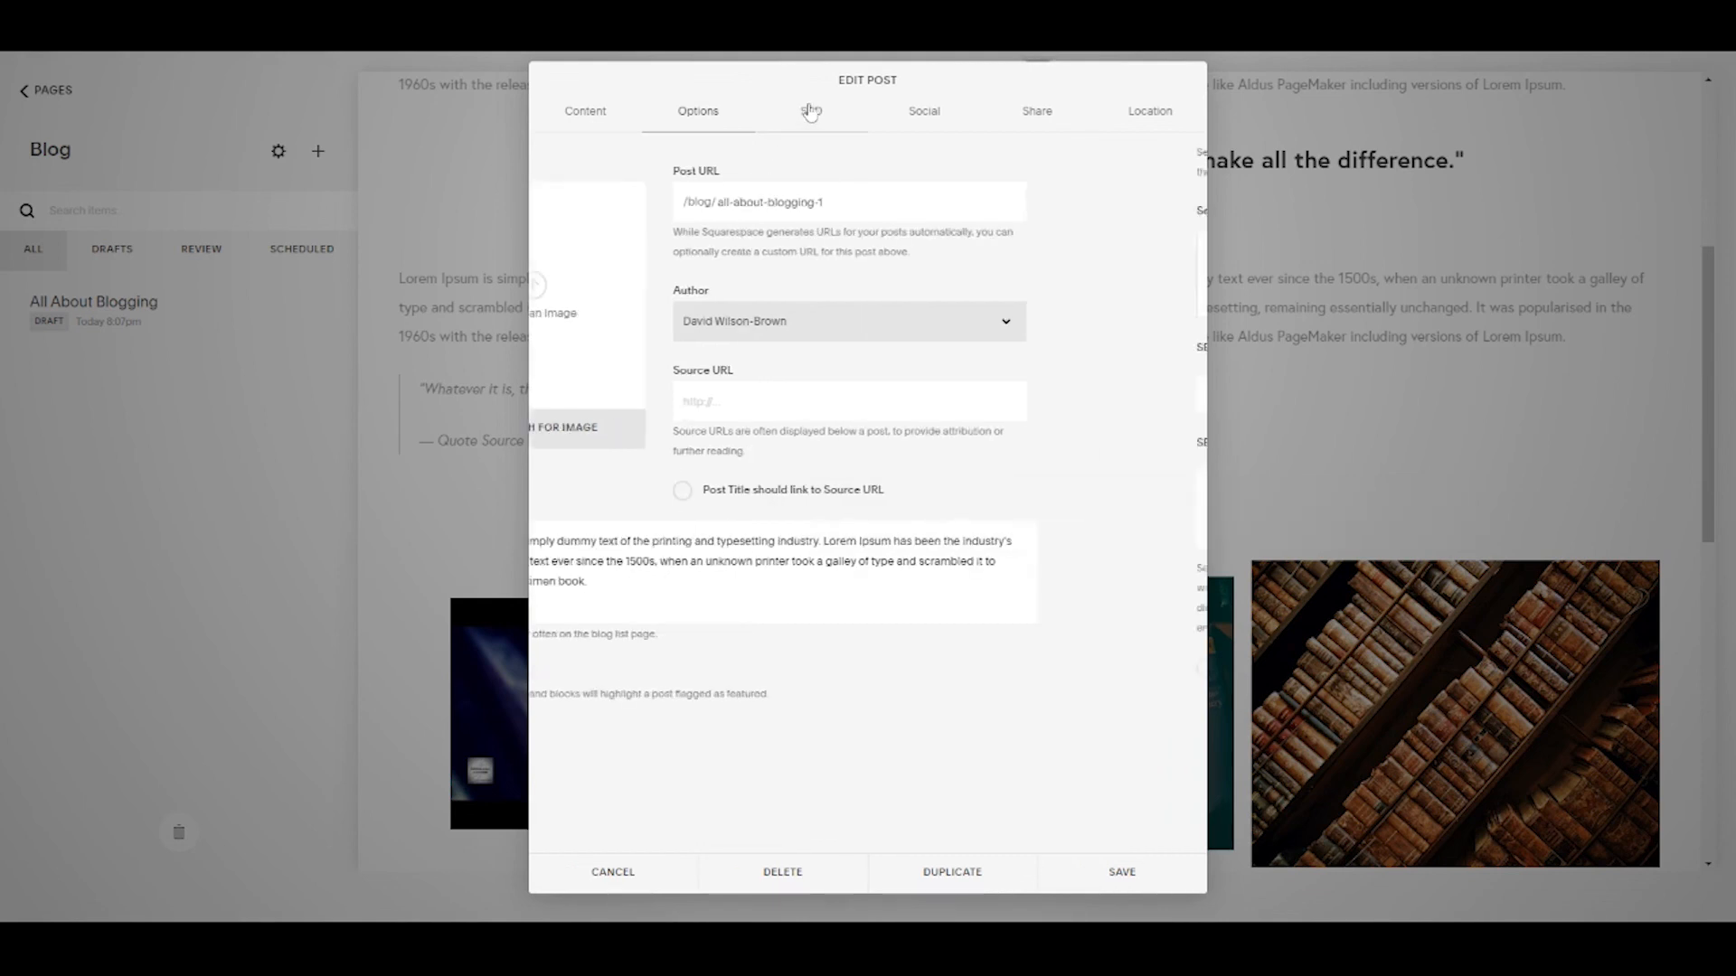
click(652, 488)
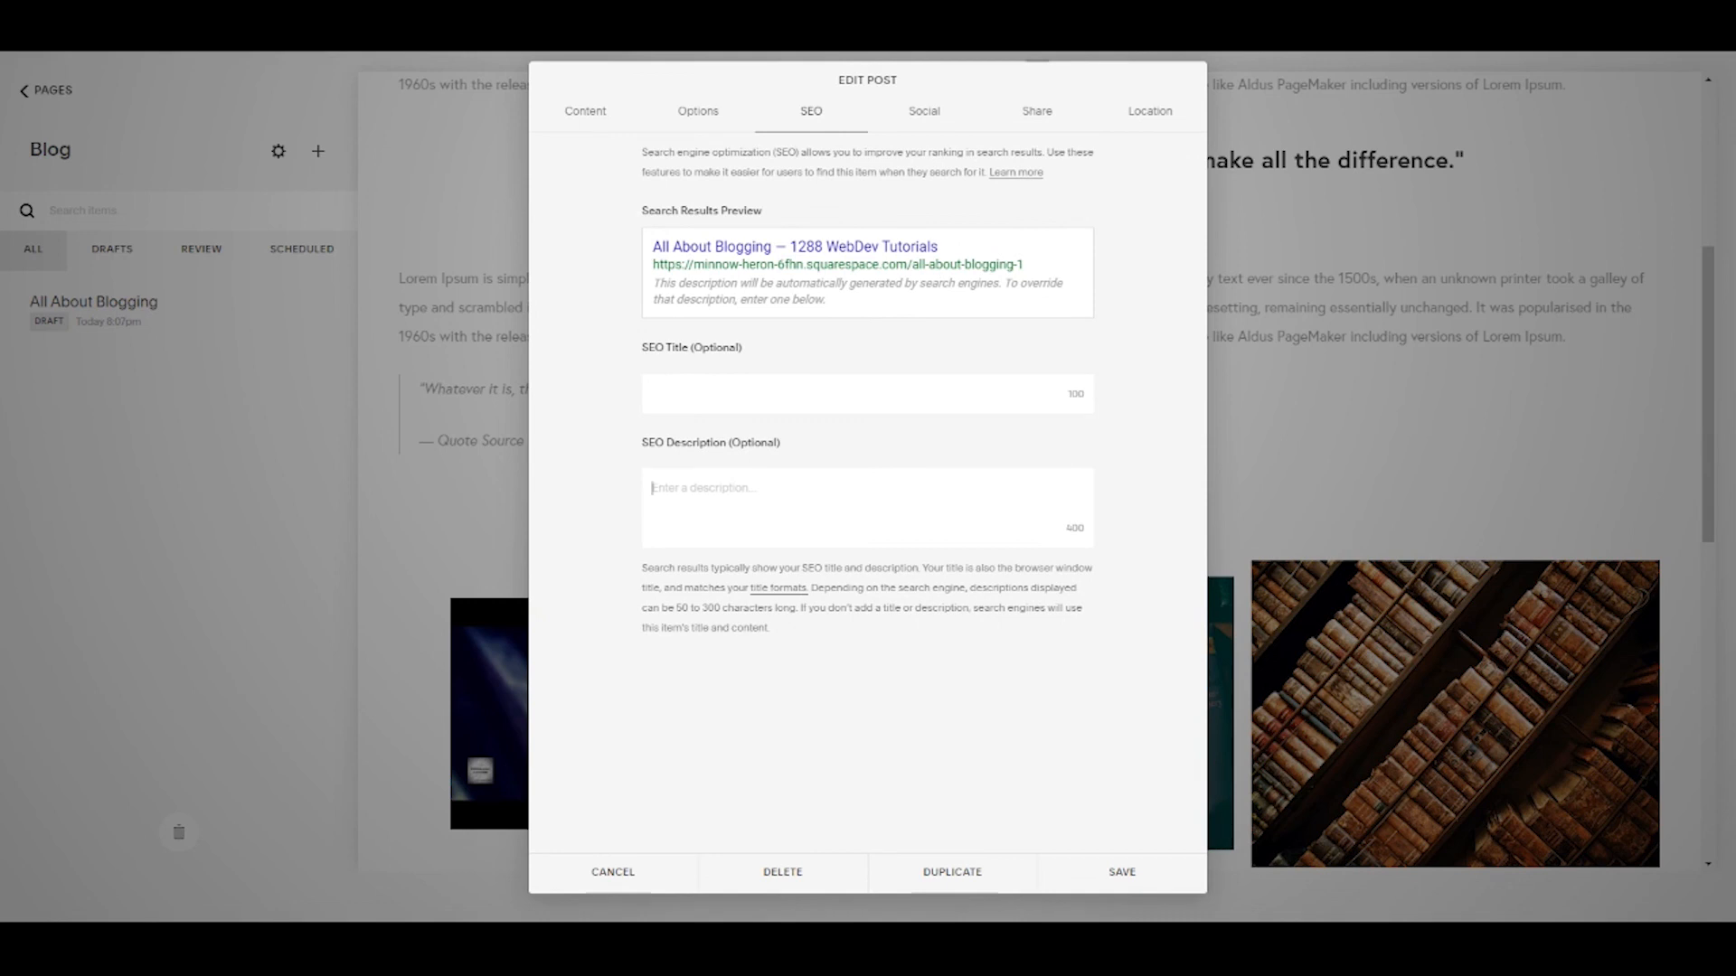
text(Lorem Ipsum is simply dummy text of the printing and typesetting industry. Lorem Ipsum has been the industry's standard dummy text ever since the 1500s, when an unknown printer took a galley of type and scrambled it to make a type specimen book.)
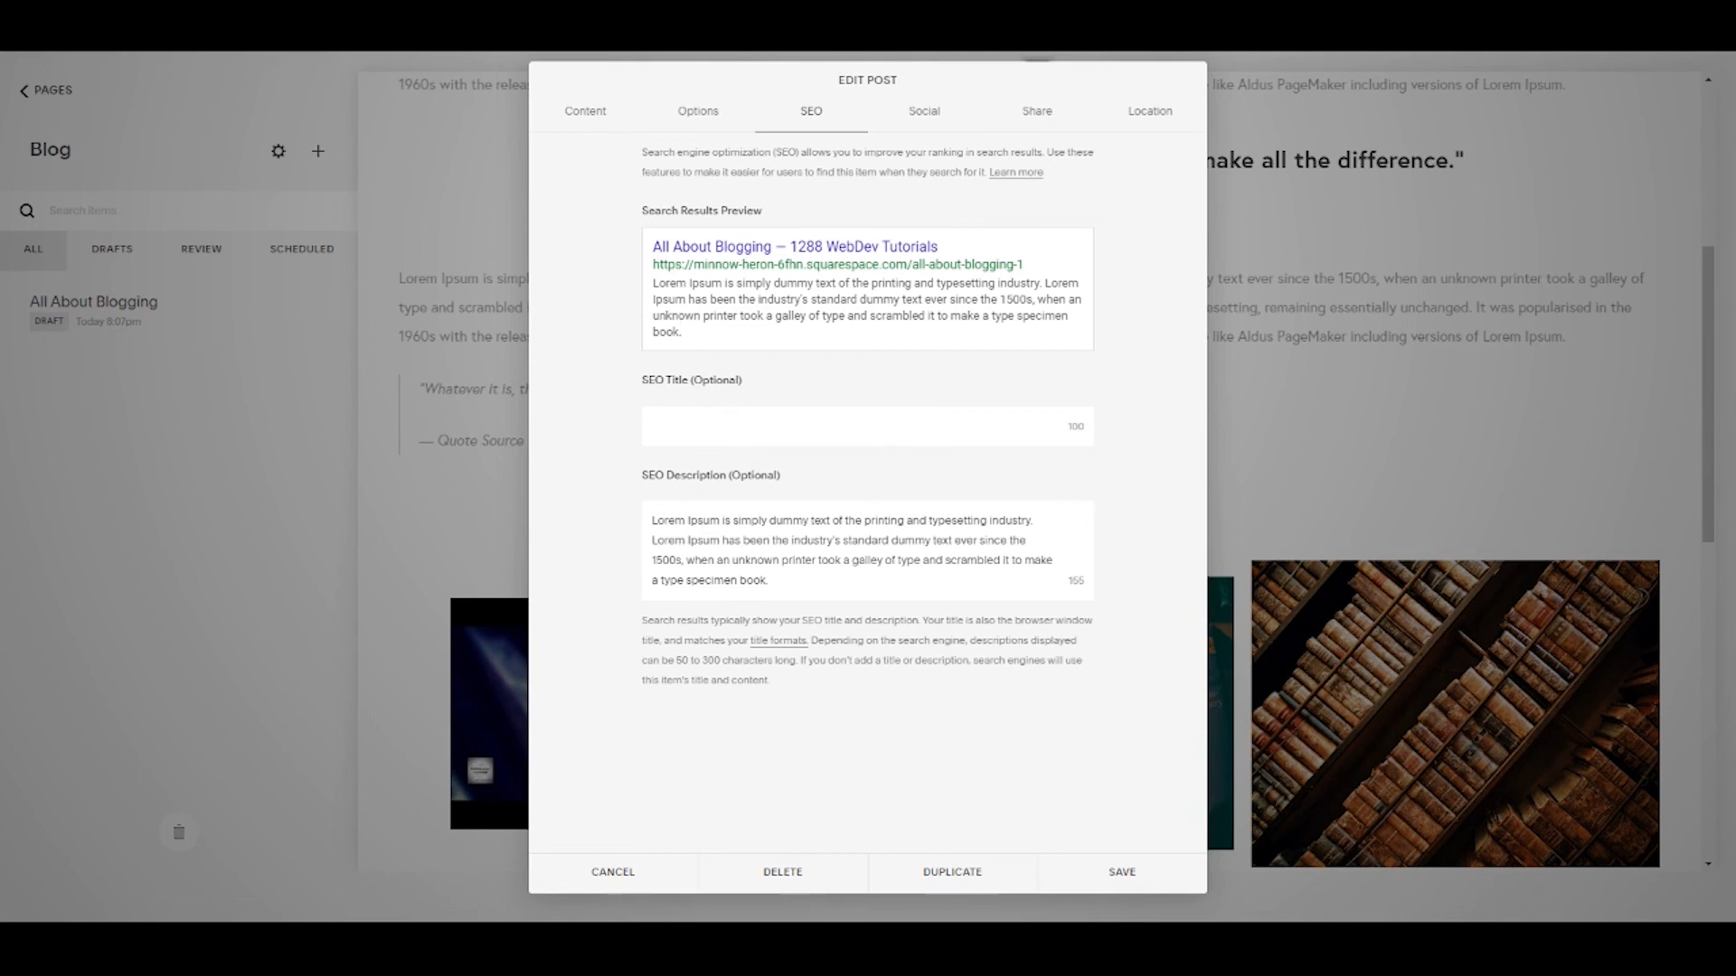
- Copy the post title "All About Blogging" into the SEO title and save the post
click(583, 113)
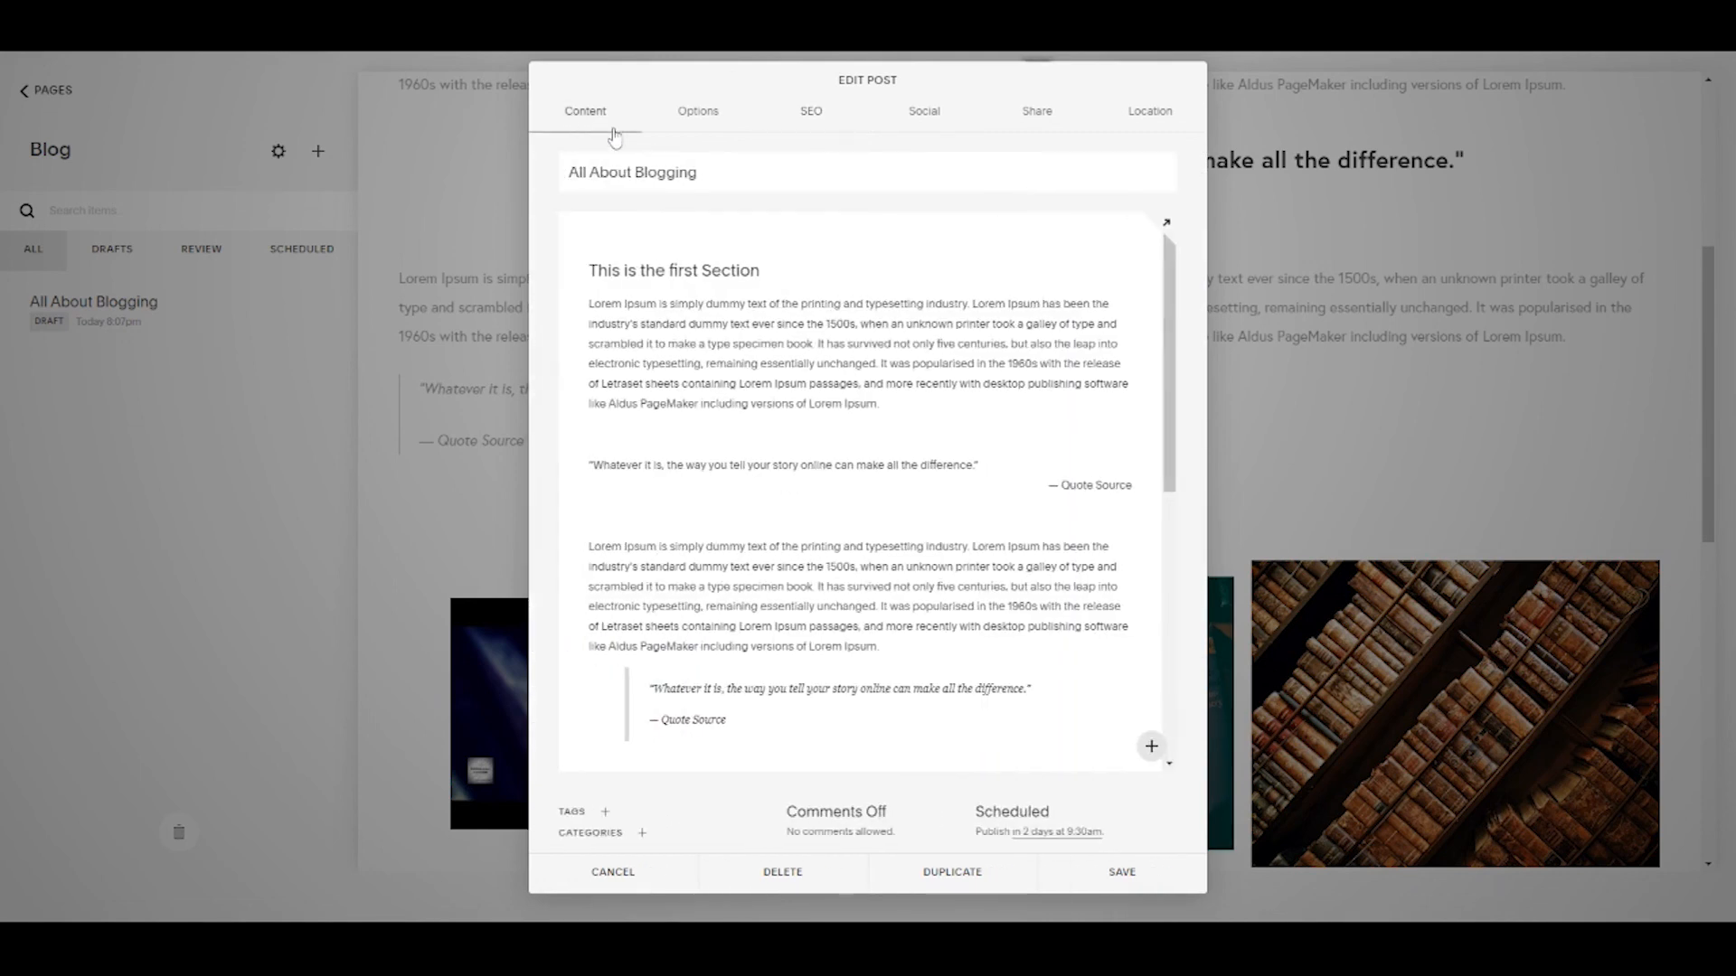
key(ctrl+shift+Left)
key(ctrl+shift+Left)
key(ctrl+shift+Left)
key(ctrl+c)
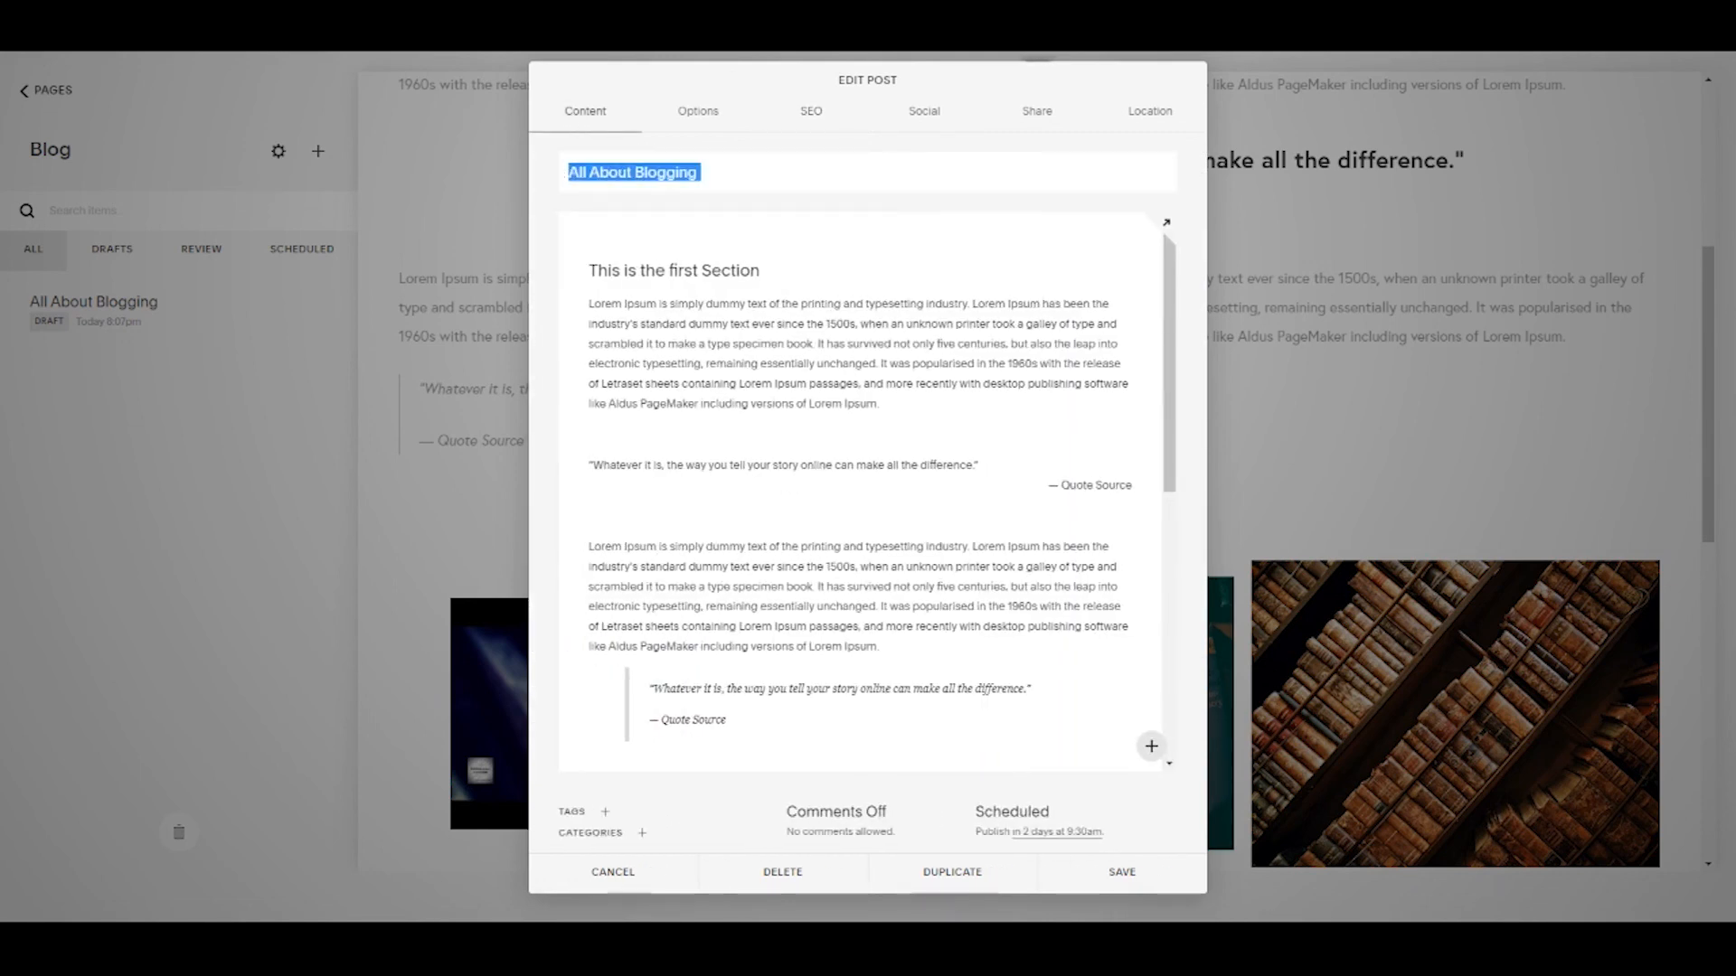
click(803, 111)
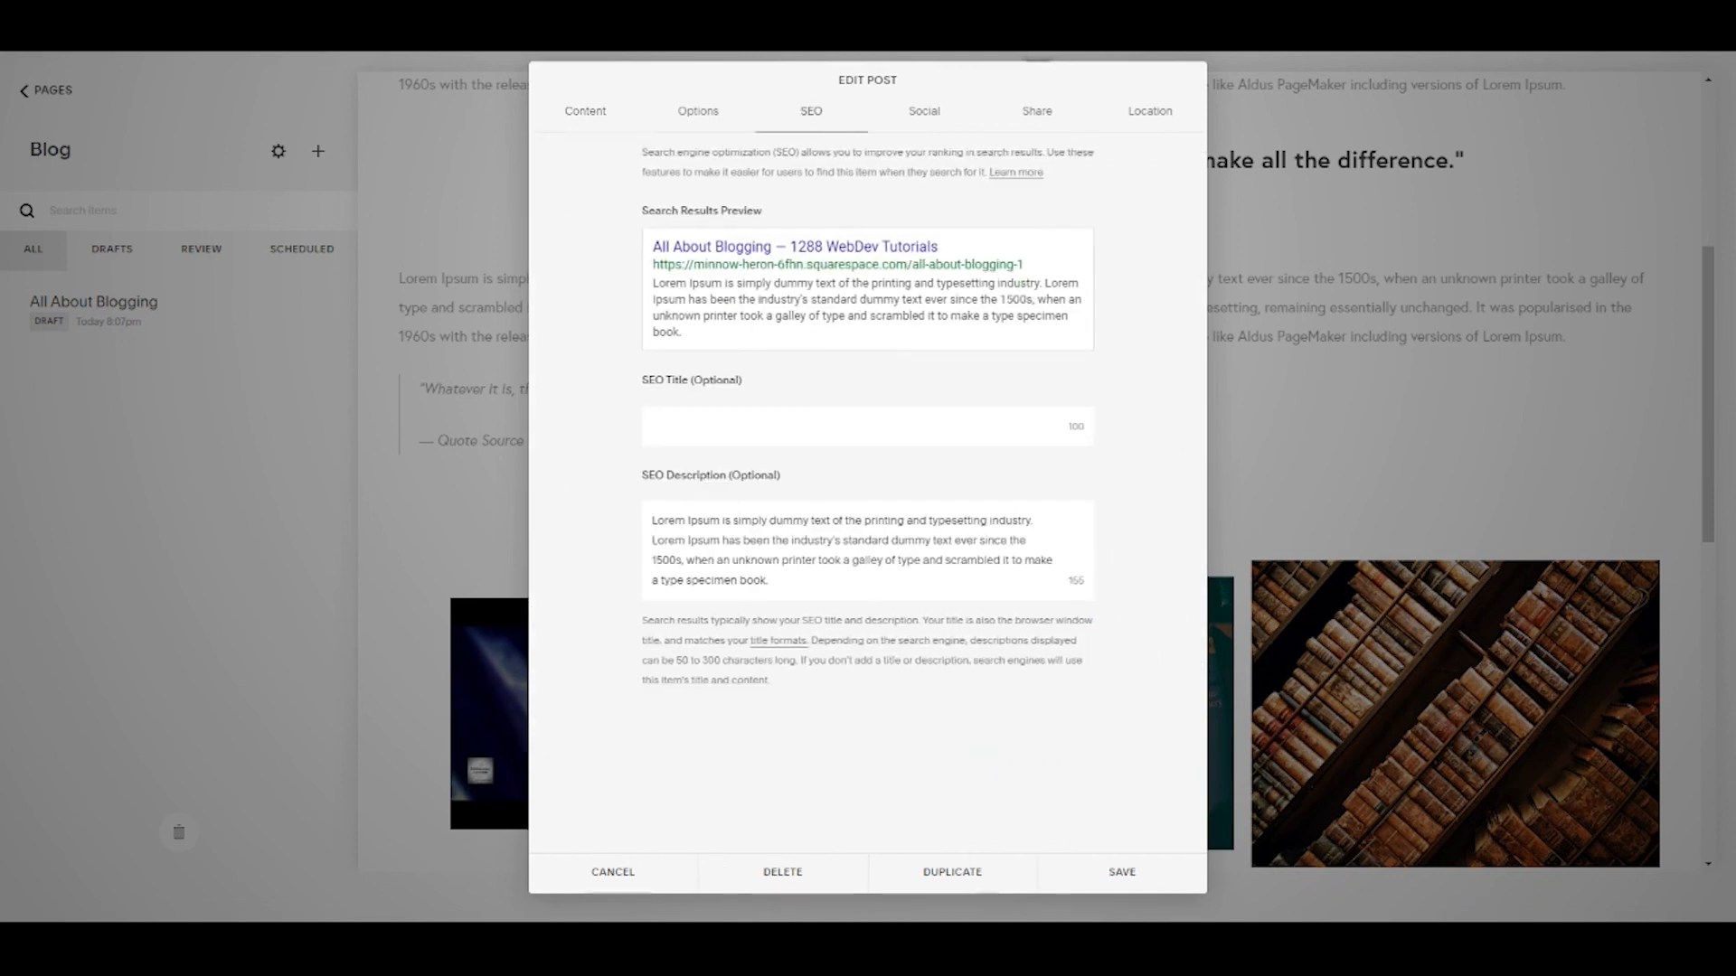
key(ctrl+v)
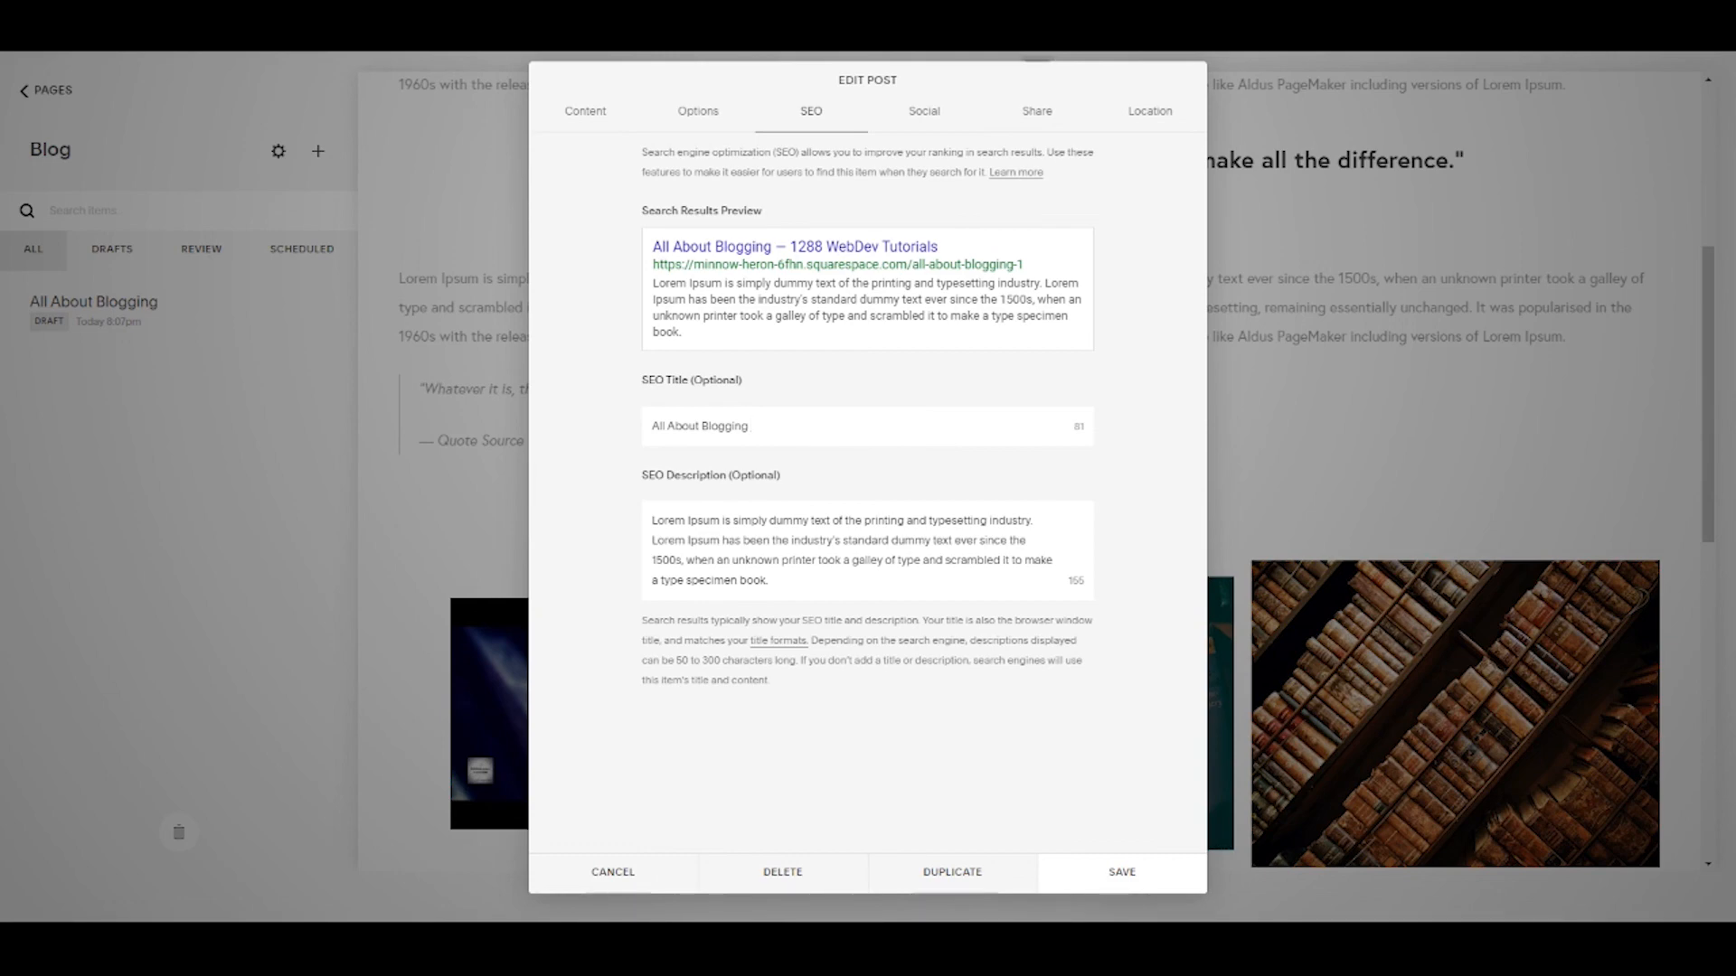
click(1081, 883)
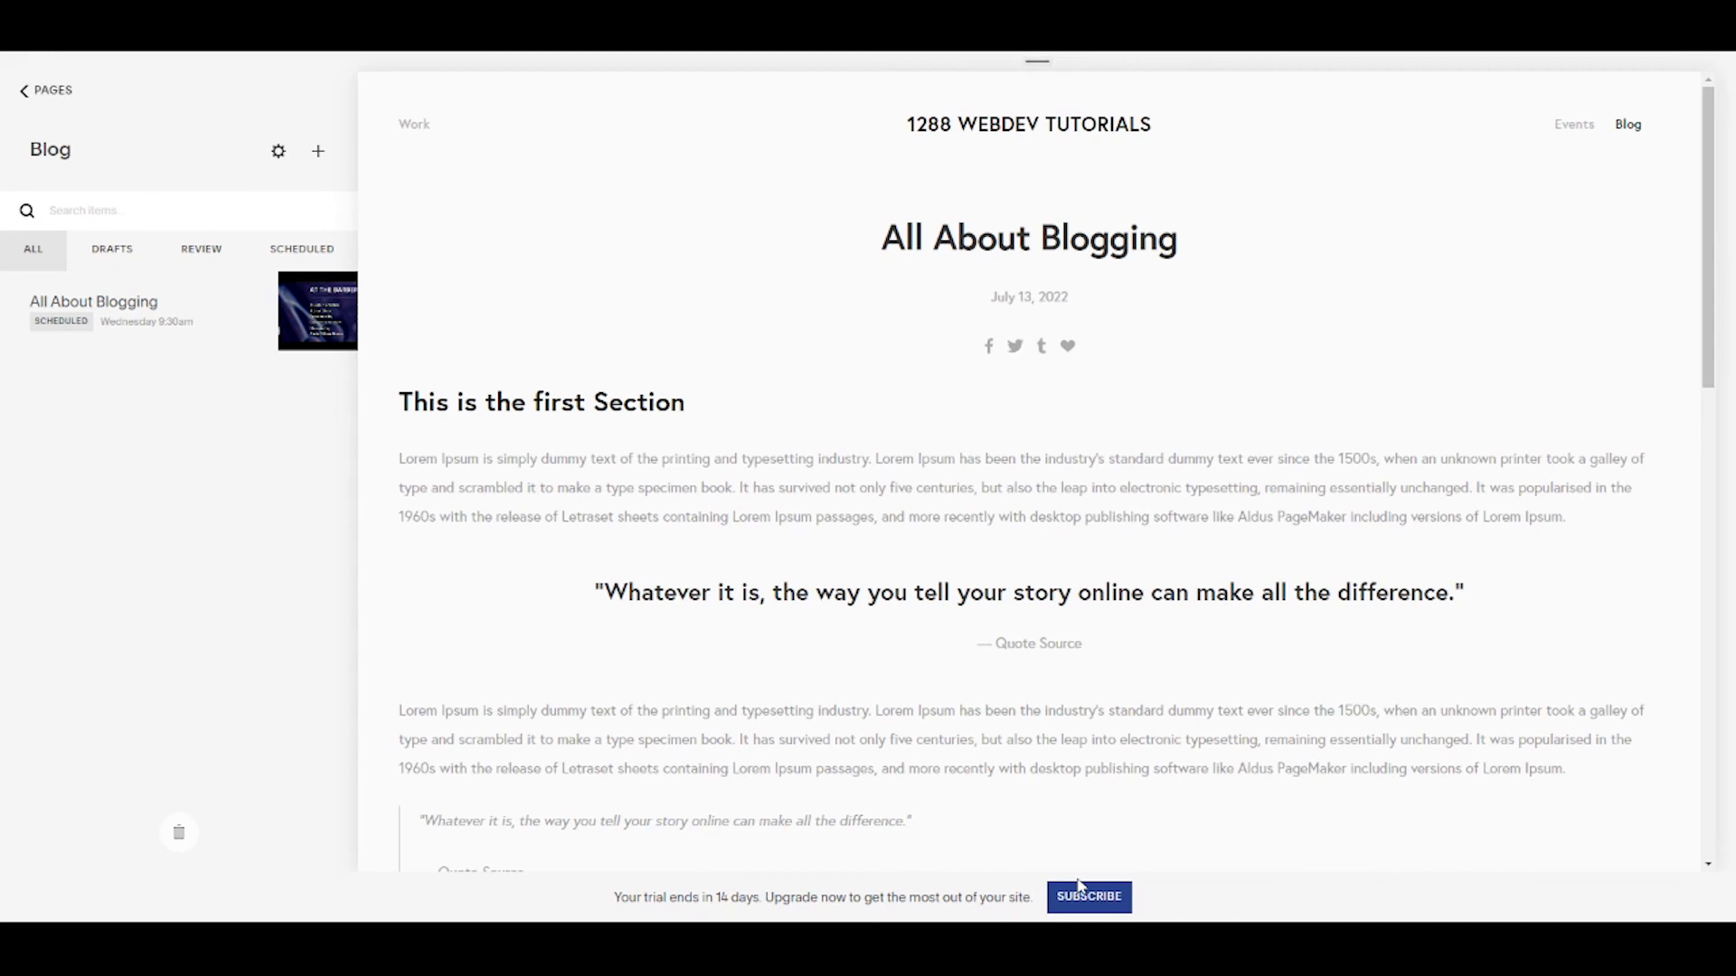
mouse_move(1053, 843)
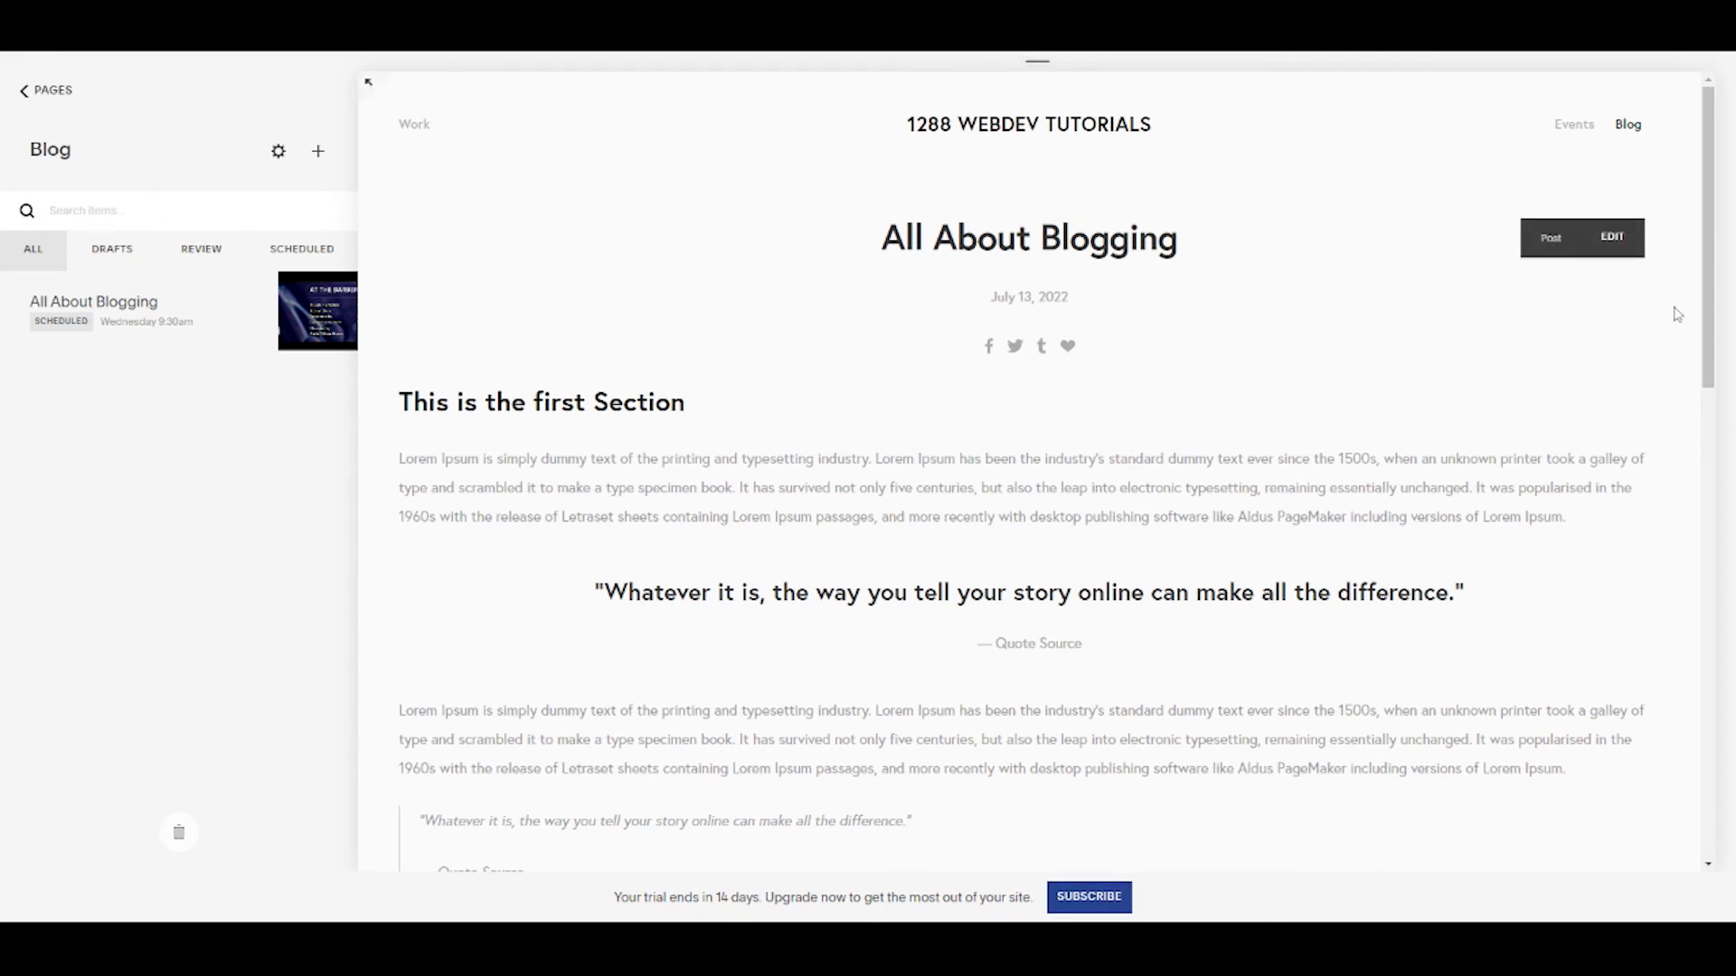
drag(1709, 309, 1681, 341)
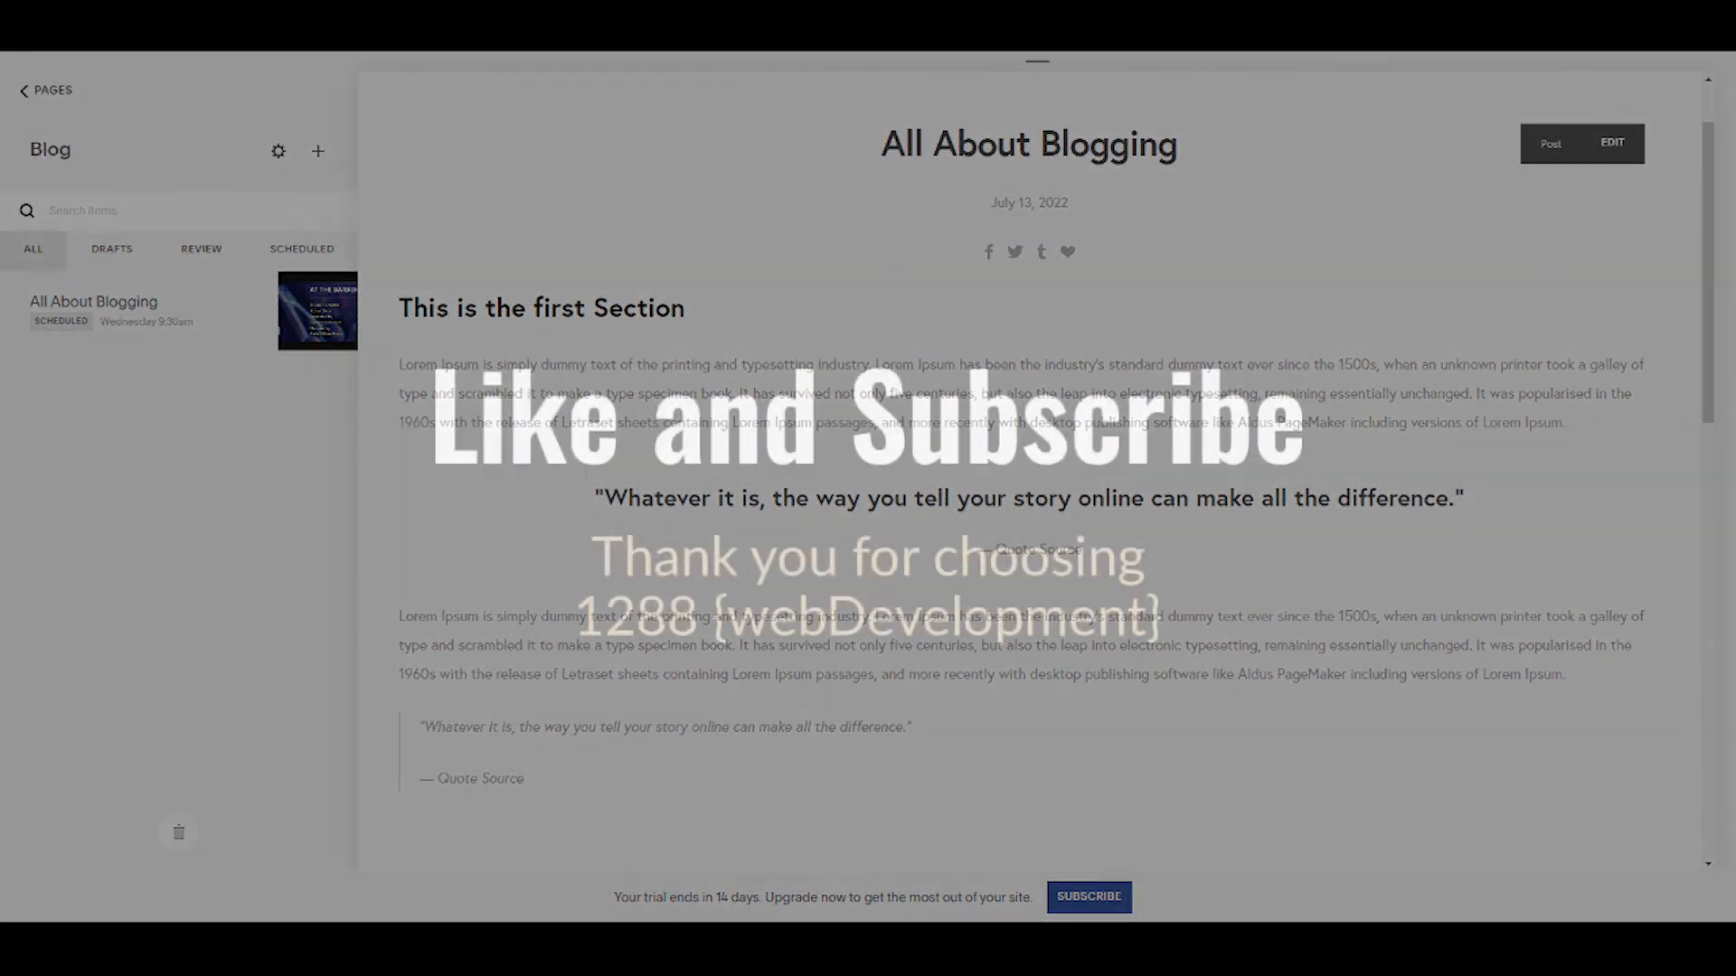